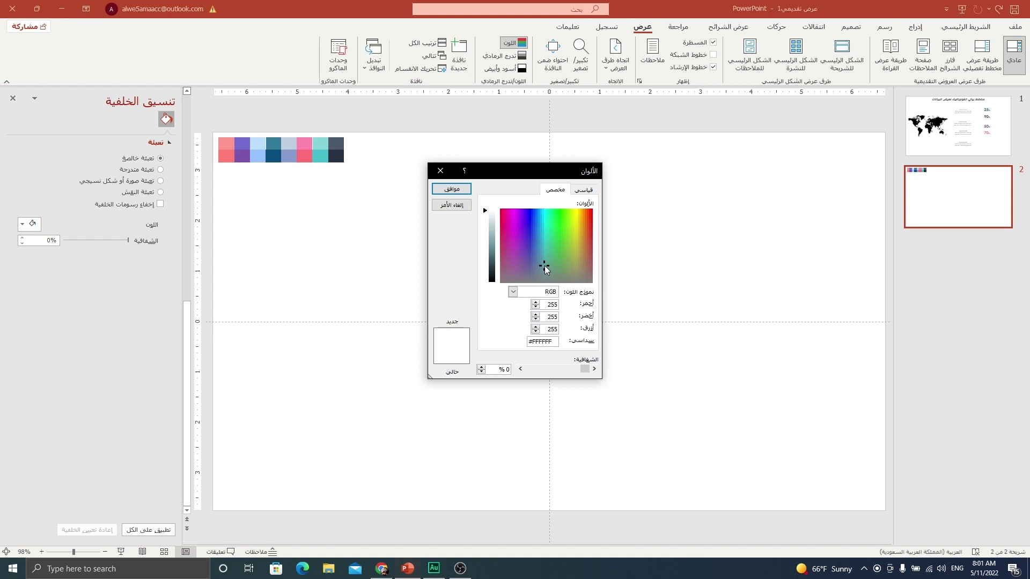
Set the slide background to the custom light grey #EDF2F3.
{"action": "left_click_drag", "start_coordinate": [484, 211], "coordinate": [484, 215]}
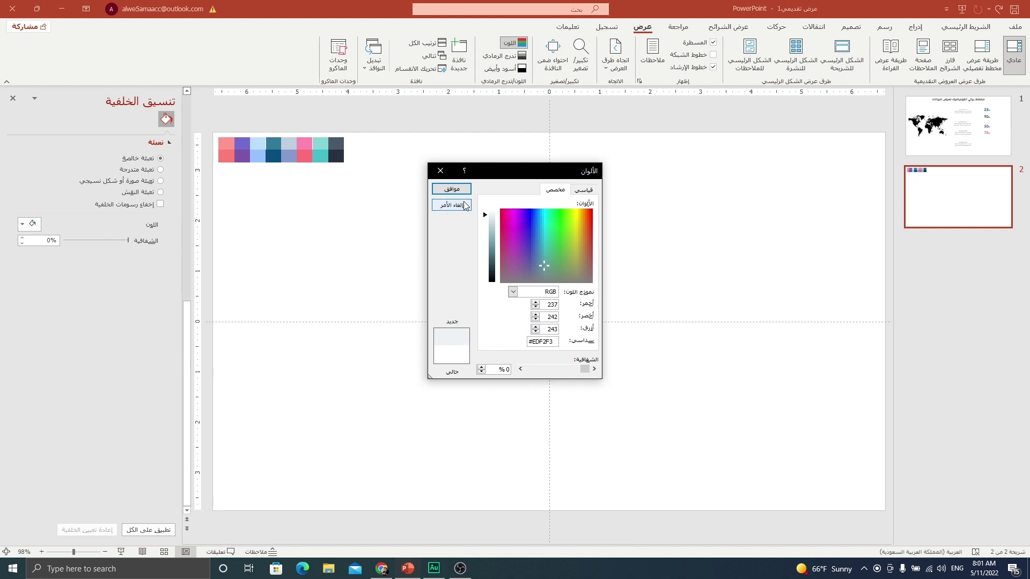
{"action": "left_click", "coordinate": [452, 189]}
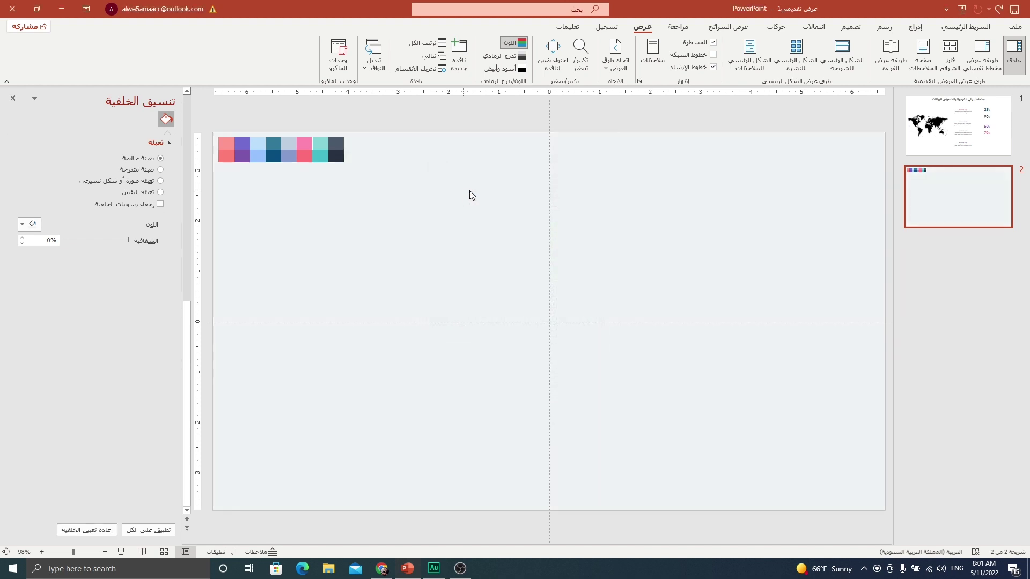
Draw a rounded square about 2.37" wide and high near the slide's upper centre.
{"action": "left_click", "coordinate": [915, 26]}
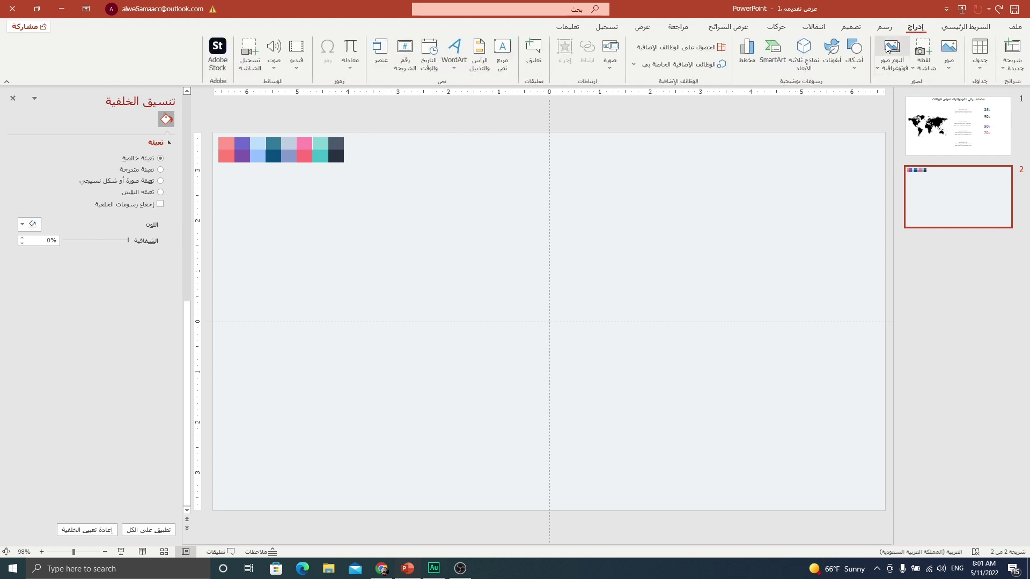
{"action": "left_click", "coordinate": [854, 52]}
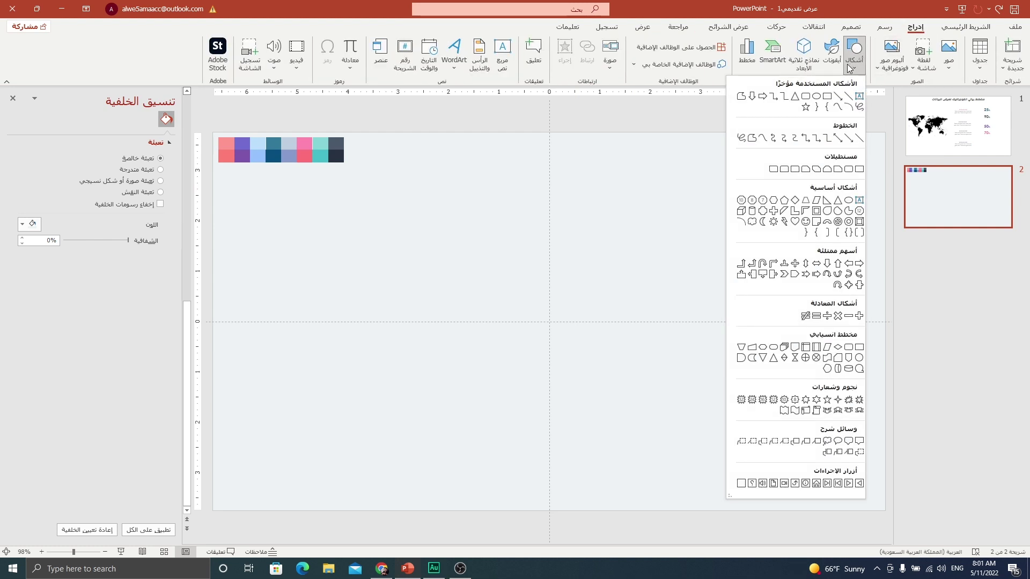
{"action": "left_click", "coordinate": [807, 99]}
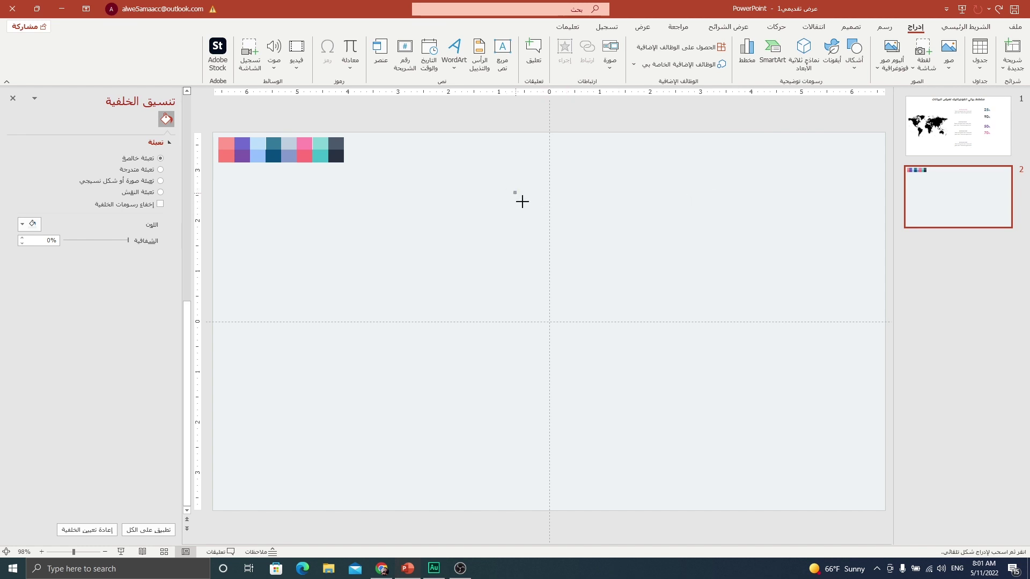
{"action": "left_click_drag", "start_coordinate": [522, 201], "coordinate": [633, 311]}
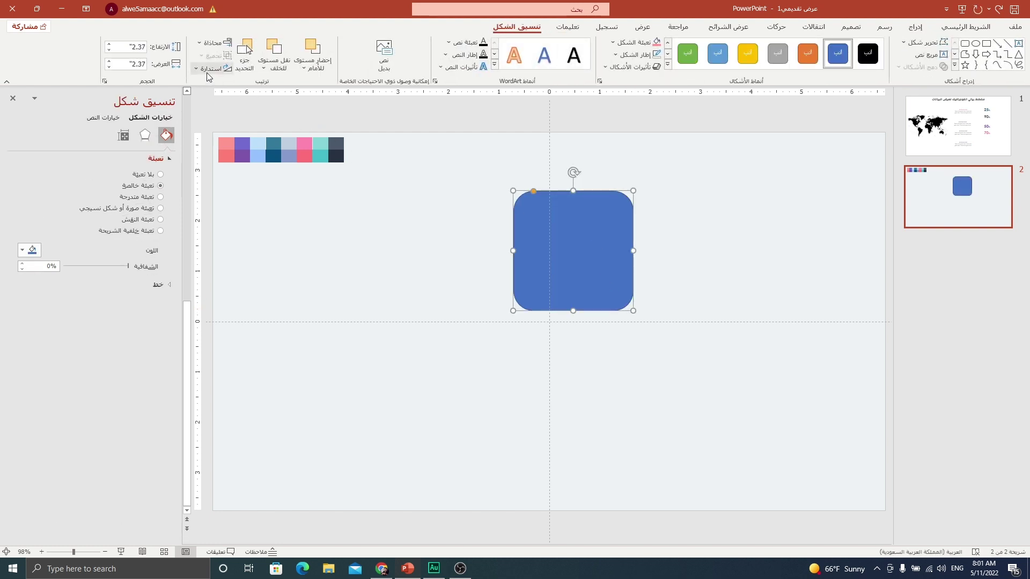
Set the rounded square's rotation to 45° so it stands as a diamond.
{"action": "left_click", "coordinate": [207, 73]}
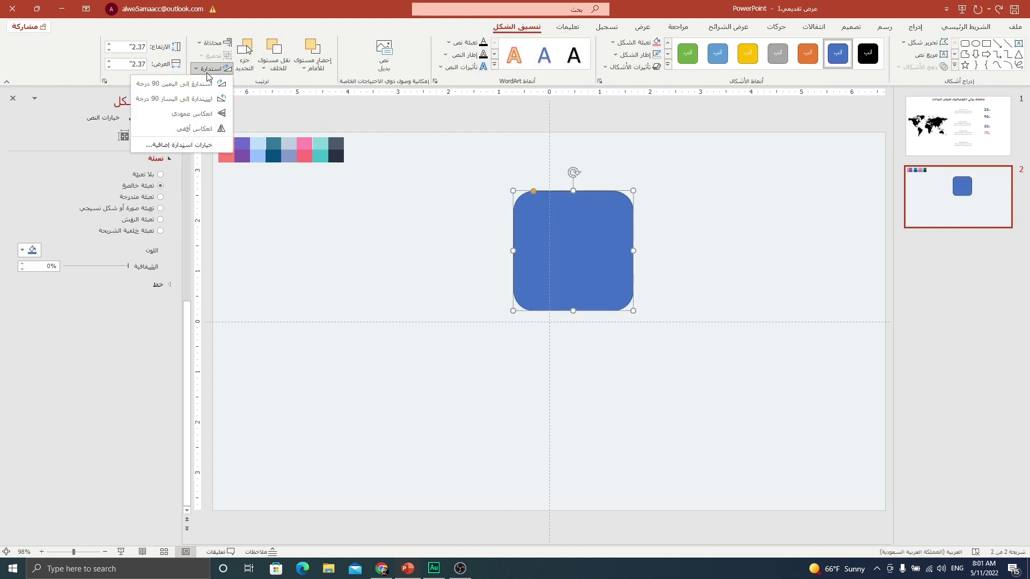
{"action": "left_click", "coordinate": [172, 145]}
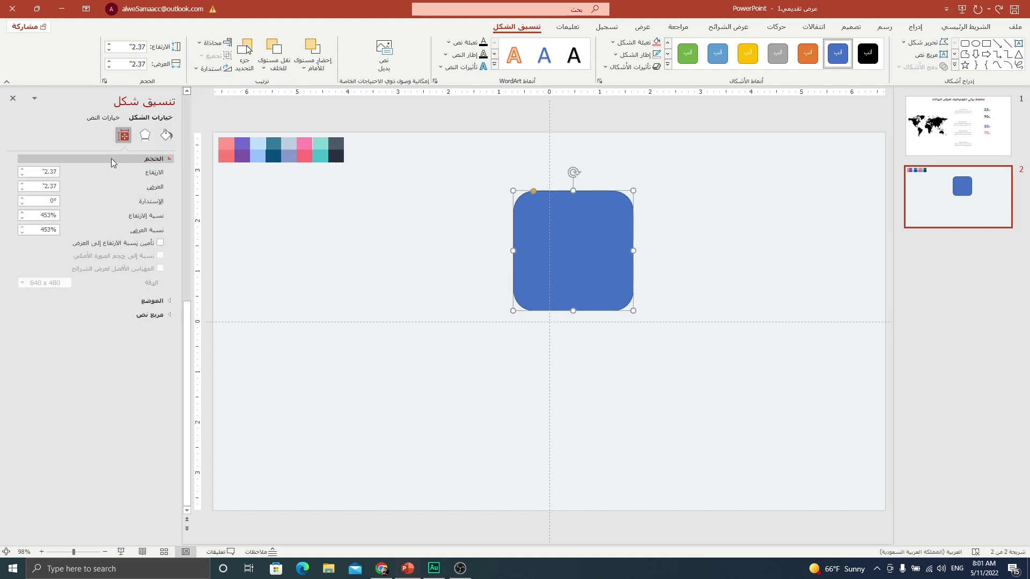
{"action": "left_click", "coordinate": [36, 200]}
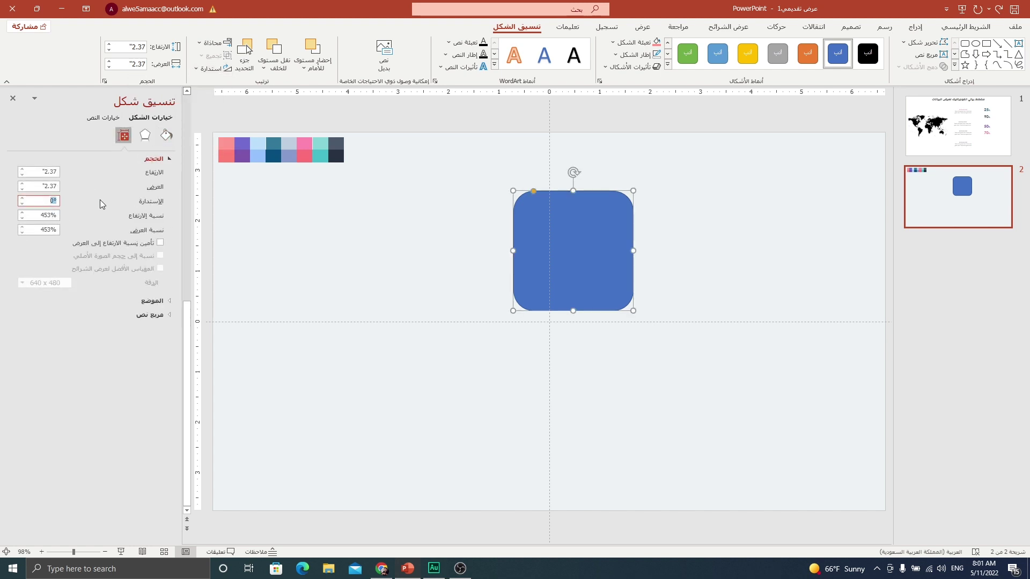
{"action": "type", "text": "45"}
{"action": "key", "text": "Return"}
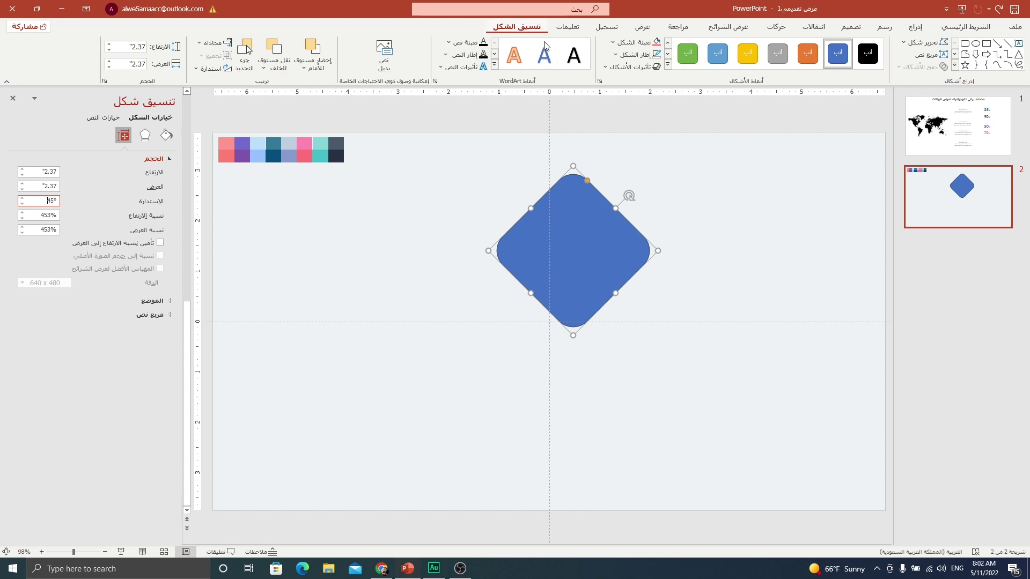
Remove the diamond's outline and fill it with the slide's background colour, sampled with the eyedropper.
{"action": "left_click", "coordinate": [632, 59]}
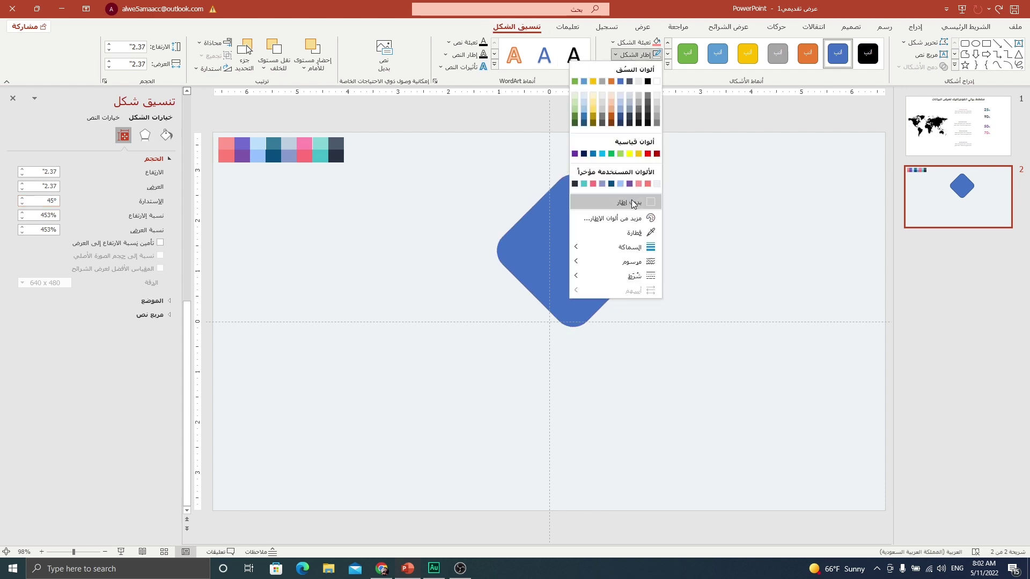
{"action": "left_click", "coordinate": [622, 204]}
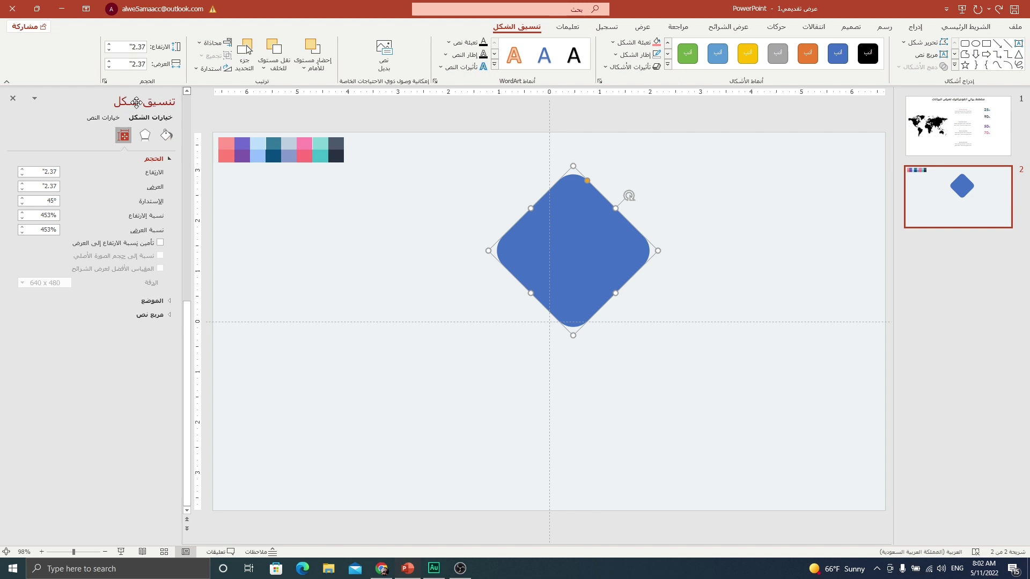
{"action": "right_click", "coordinate": [585, 229]}
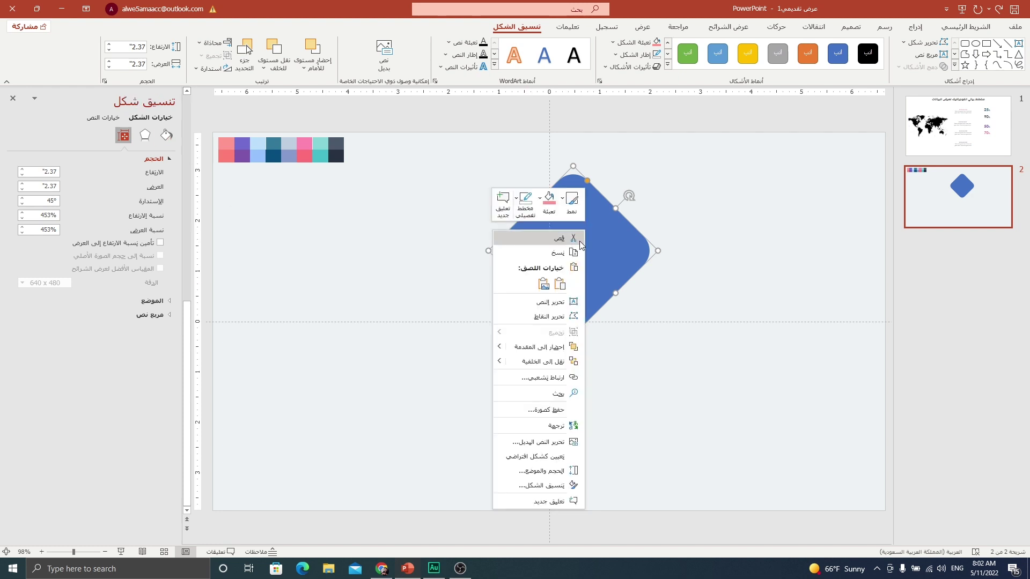
{"action": "left_click", "coordinate": [522, 487]}
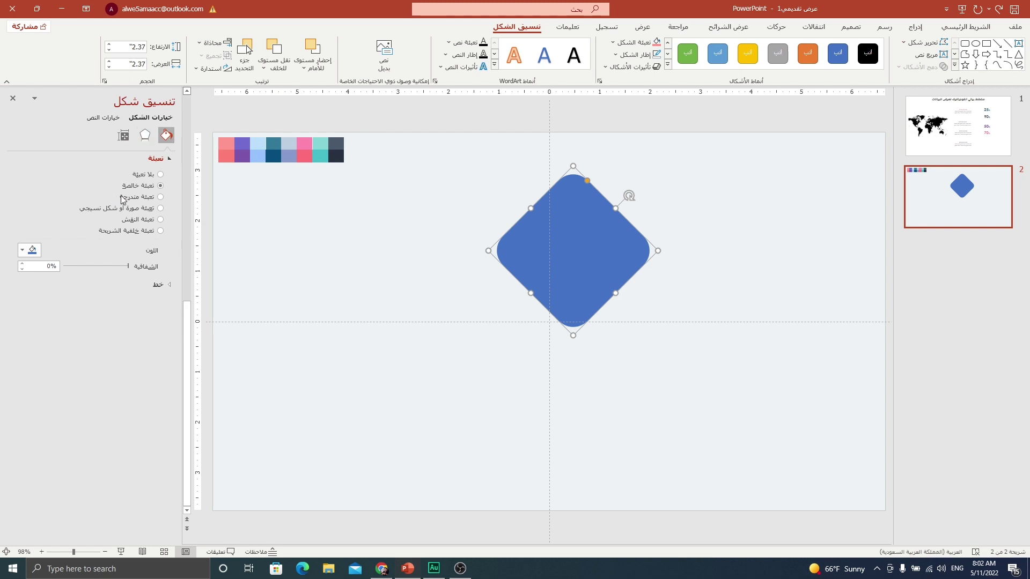
{"action": "left_click", "coordinate": [30, 250]}
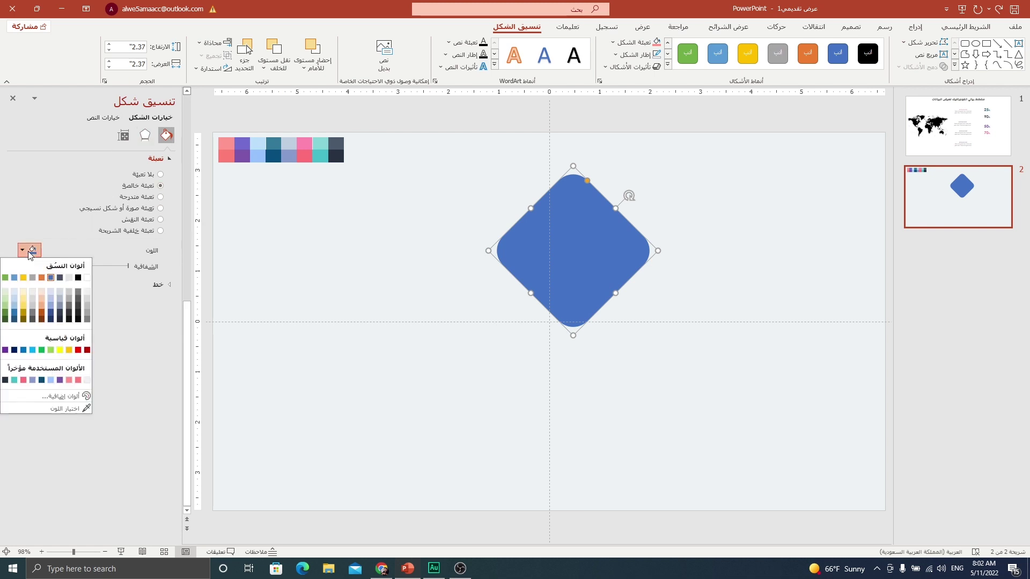
{"action": "left_click", "coordinate": [63, 409]}
{"action": "left_click", "coordinate": [485, 206]}
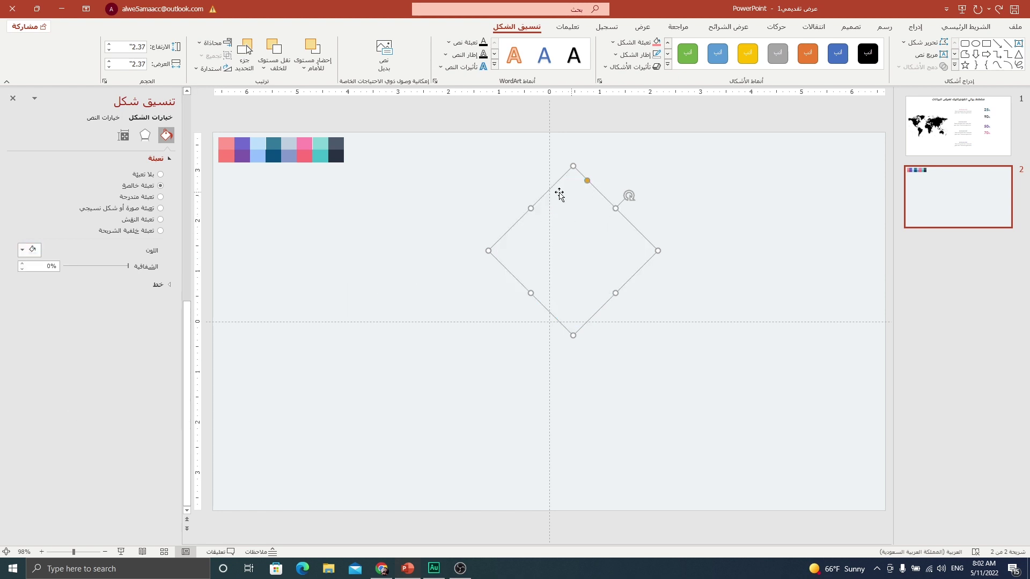
Give the diamond an outer shadow offset to the lower right, with 59% transparency, 11 pt blur and 4 pt distance.
{"action": "left_click", "coordinate": [151, 140]}
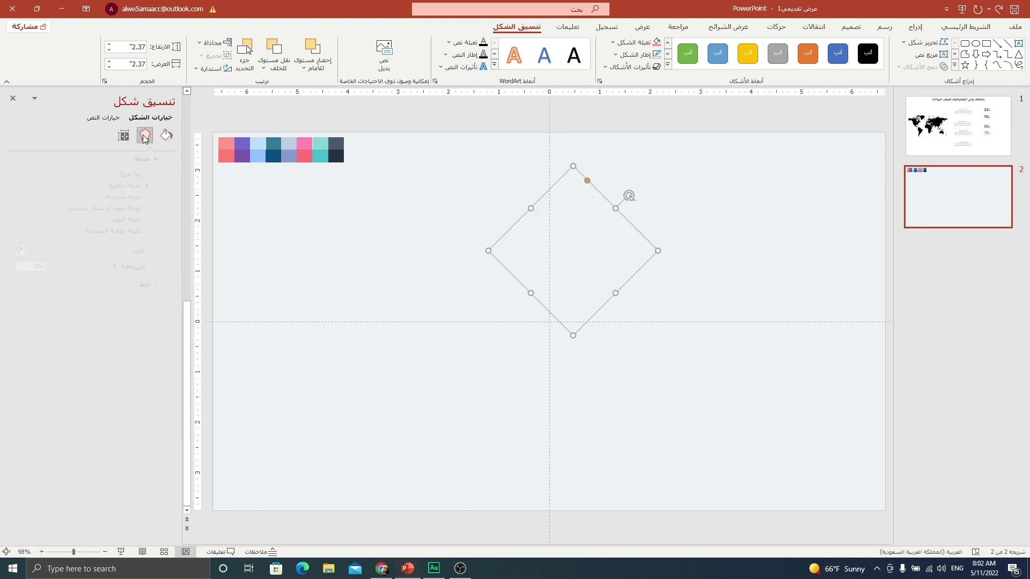
{"action": "left_click", "coordinate": [161, 160]}
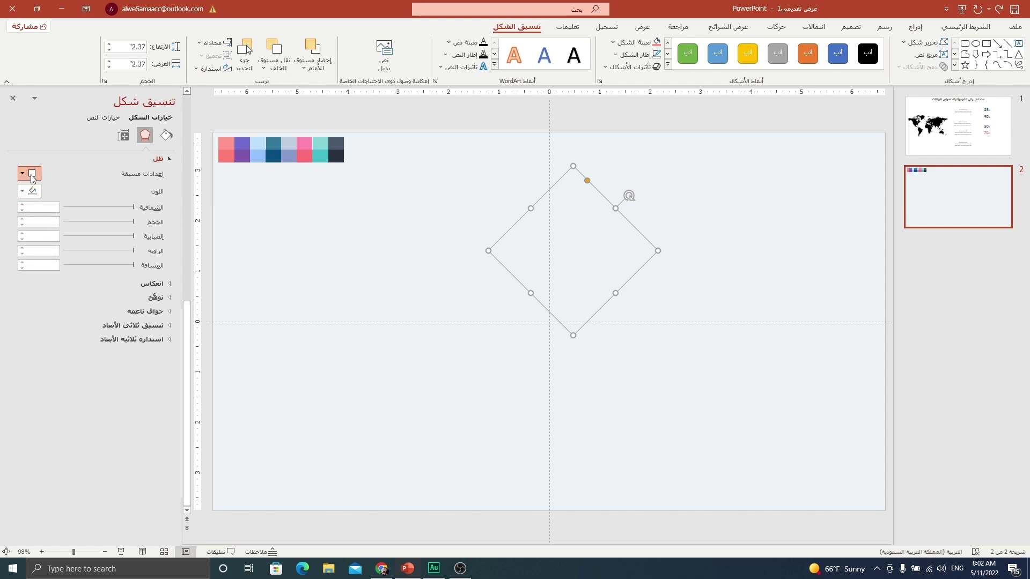
{"action": "left_click", "coordinate": [32, 178]}
{"action": "left_click", "coordinate": [66, 265]}
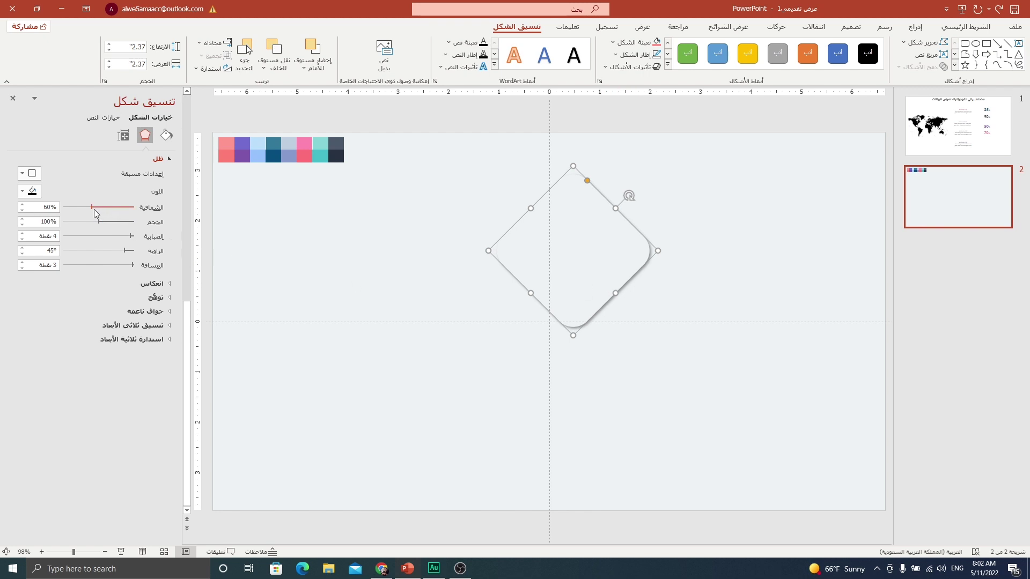
{"action": "left_click_drag", "start_coordinate": [93, 208], "coordinate": [126, 237]}
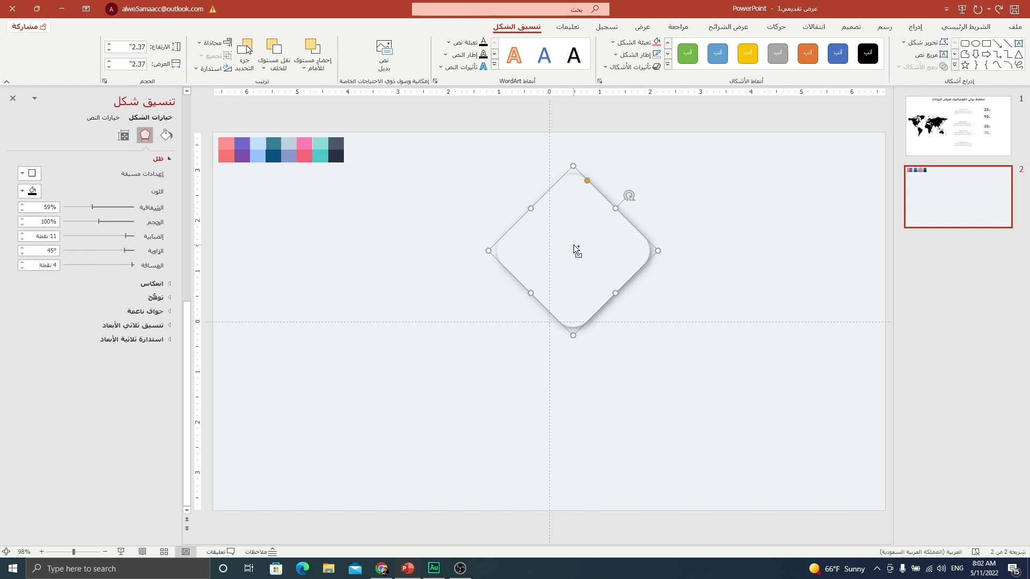
Duplicate the diamond to its left and give the copy a white outer shadow offset to the upper left at 225°.
{"action": "left_click_drag", "start_coordinate": [575, 250], "coordinate": [406, 260]}
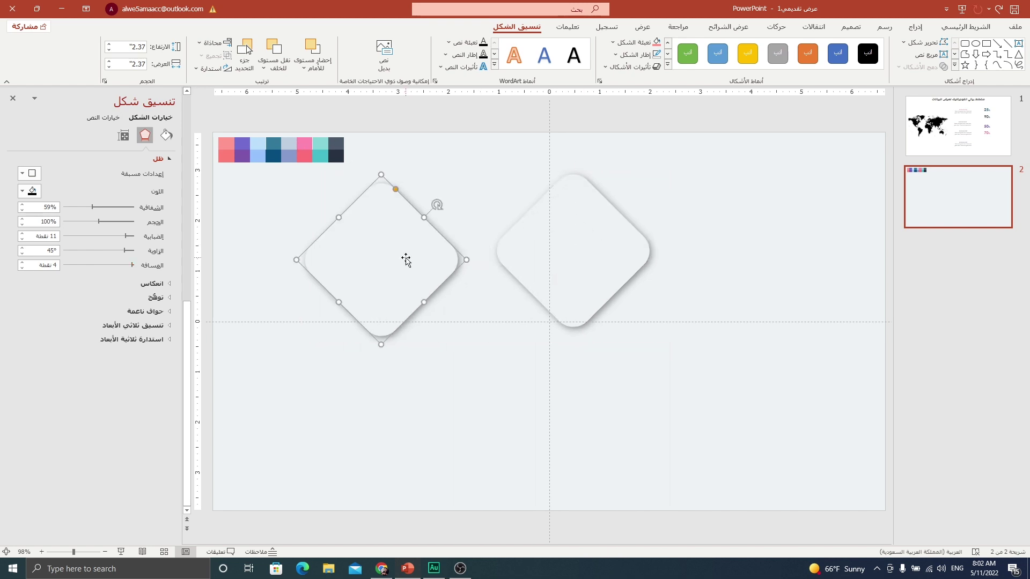
{"action": "left_click", "coordinate": [32, 174]}
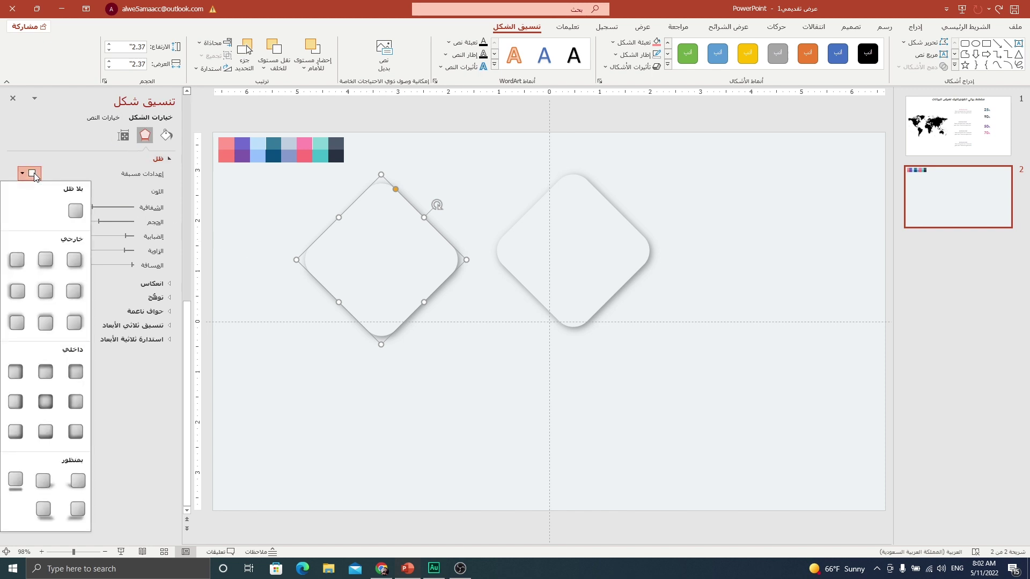
{"action": "left_click", "coordinate": [19, 324]}
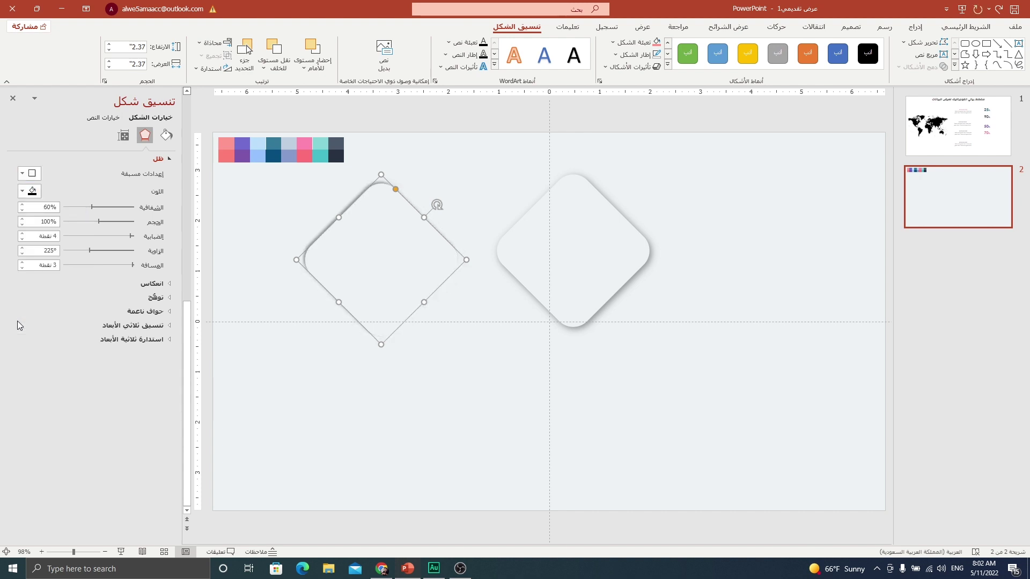
{"action": "left_click", "coordinate": [31, 191]}
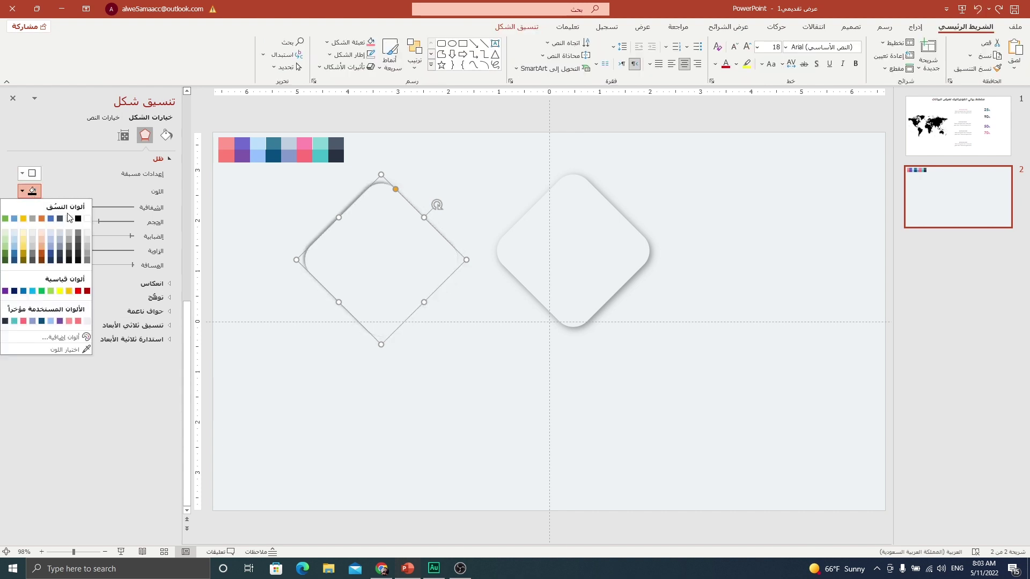
{"action": "left_click", "coordinate": [87, 220]}
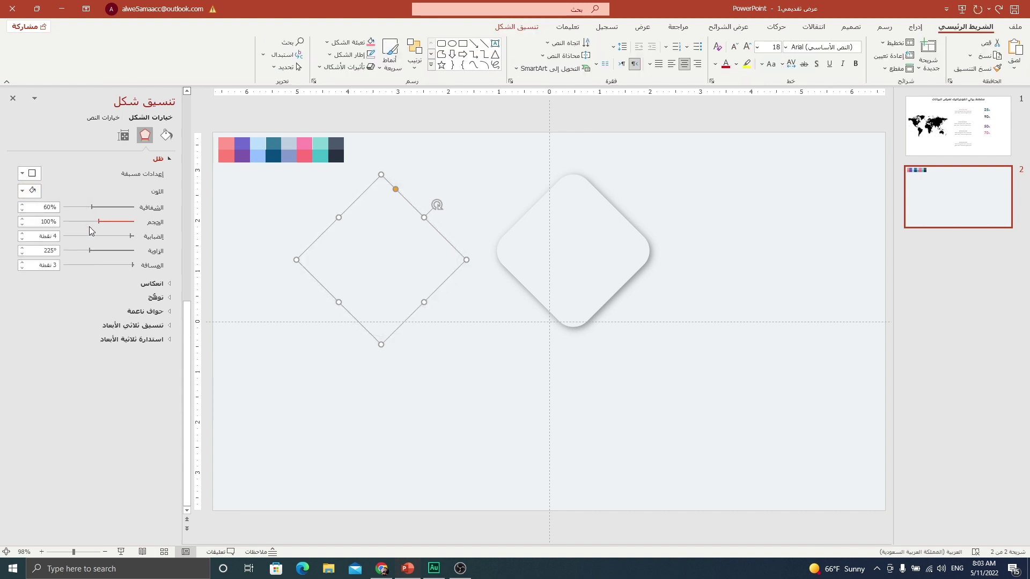
Fine-tune the blur, size and transparency of the left diamond's white shadow to form a soft highlight.
{"action": "left_click_drag", "start_coordinate": [128, 237], "coordinate": [125, 236]}
{"action": "left_click", "coordinate": [23, 221]}
{"action": "left_click", "coordinate": [105, 207]}
{"action": "left_click_drag", "start_coordinate": [121, 236], "coordinate": [125, 236]}
{"action": "left_click", "coordinate": [22, 225]}
{"action": "left_click", "coordinate": [394, 248]}
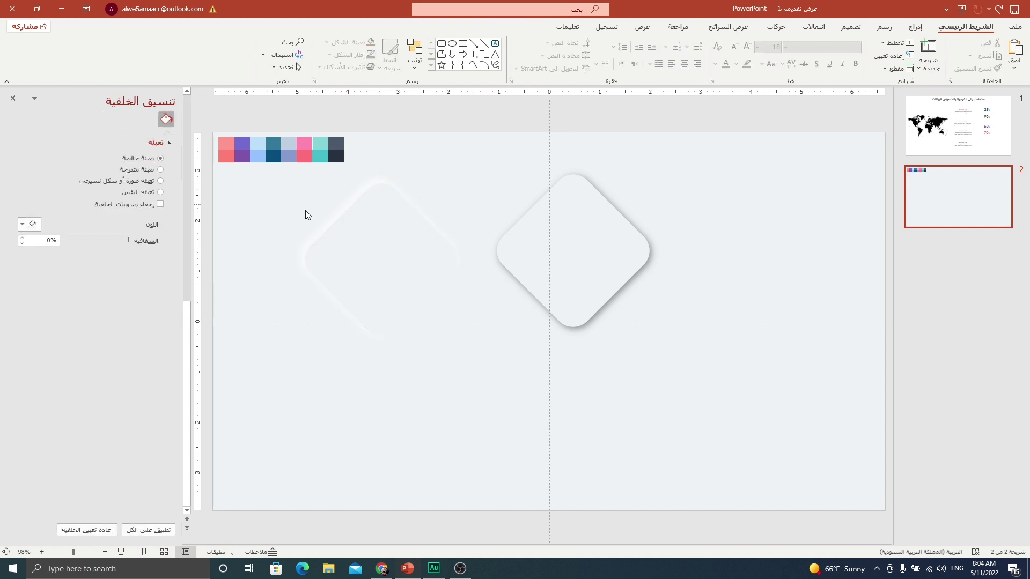
Try the white-shadow diamond on top of the dark-shadow one, and place it to the right of it.
{"action": "left_click_drag", "start_coordinate": [379, 258], "coordinate": [570, 240]}
{"action": "left_click", "coordinate": [427, 276]}
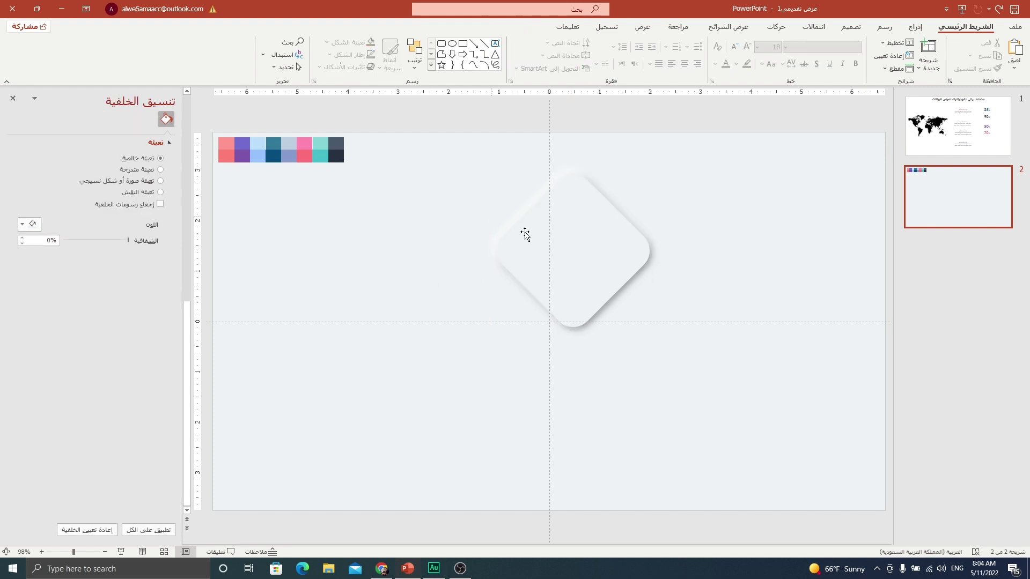
{"action": "left_click_drag", "start_coordinate": [638, 220], "coordinate": [756, 218]}
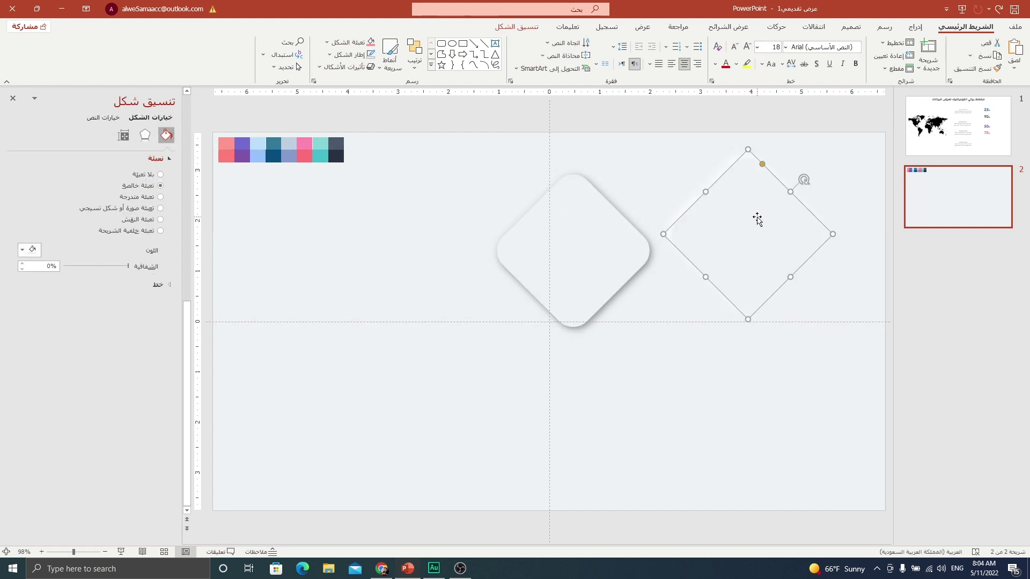
{"action": "left_click", "coordinate": [518, 208]}
Draw a circle about 1.49" wide on the dark-shadow diamond and move it, with a duplicate, to the diamond's left.
{"action": "left_click", "coordinate": [915, 27]}
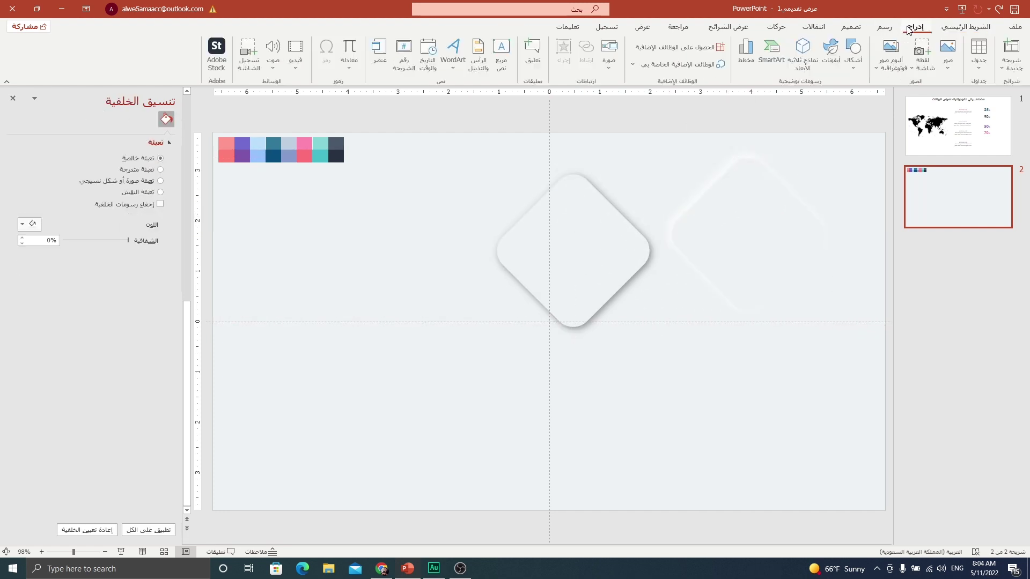
{"action": "left_click", "coordinate": [853, 53]}
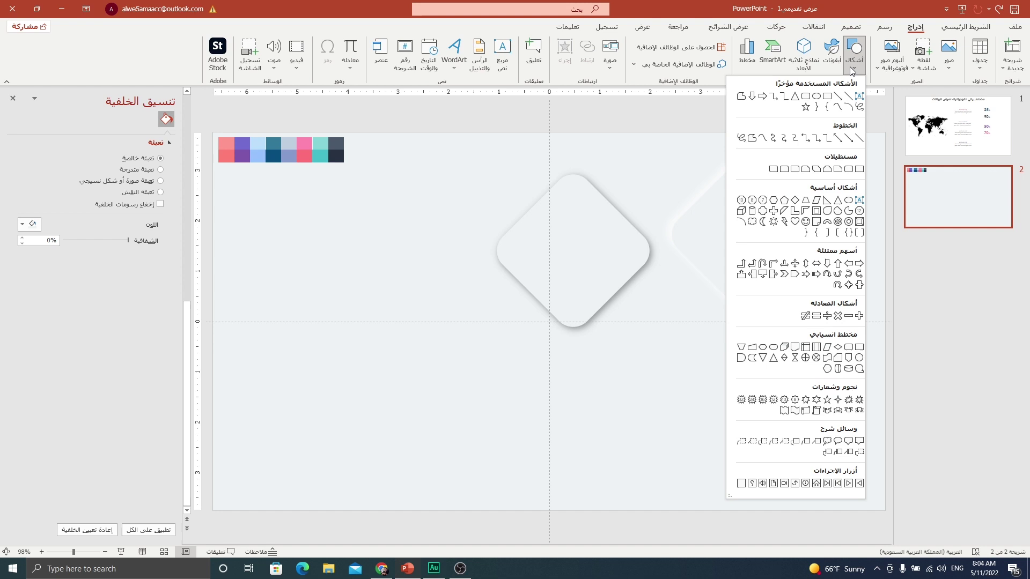
{"action": "left_click", "coordinate": [816, 95]}
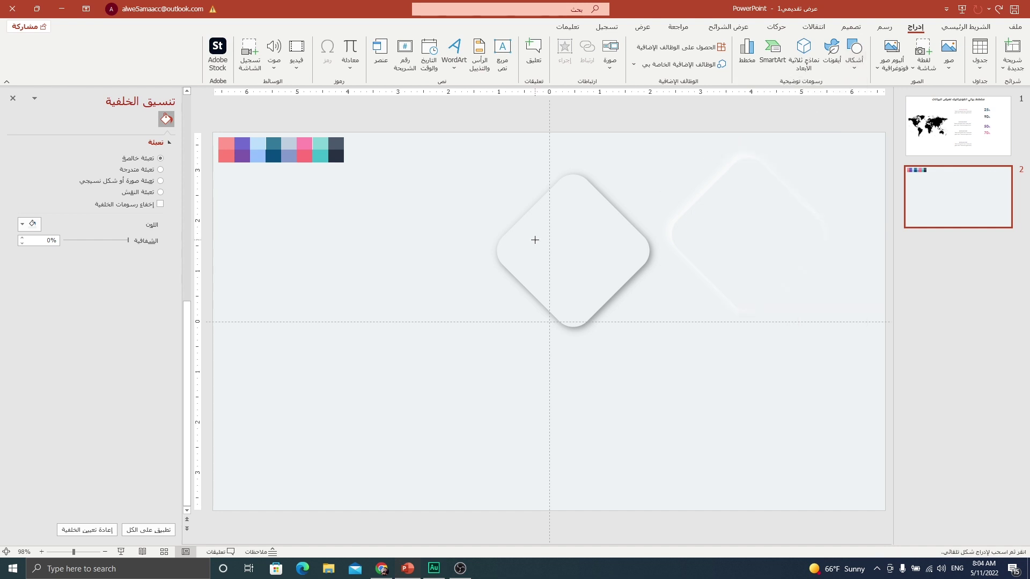
{"action": "left_click_drag", "start_coordinate": [552, 212], "coordinate": [597, 282]}
{"action": "left_click_drag", "start_coordinate": [594, 247], "coordinate": [579, 248]}
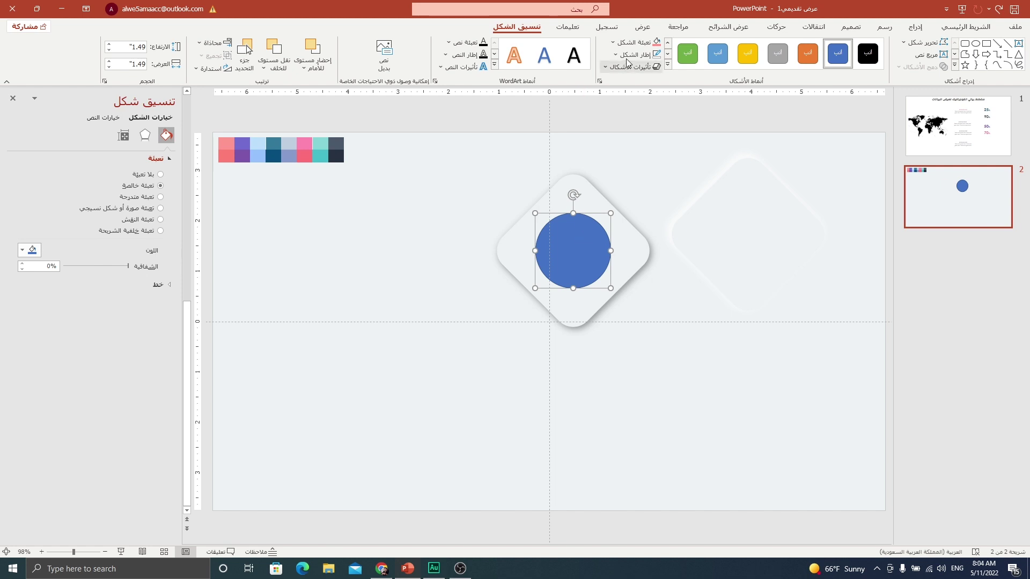
{"action": "left_click_drag", "start_coordinate": [579, 242], "coordinate": [476, 322]}
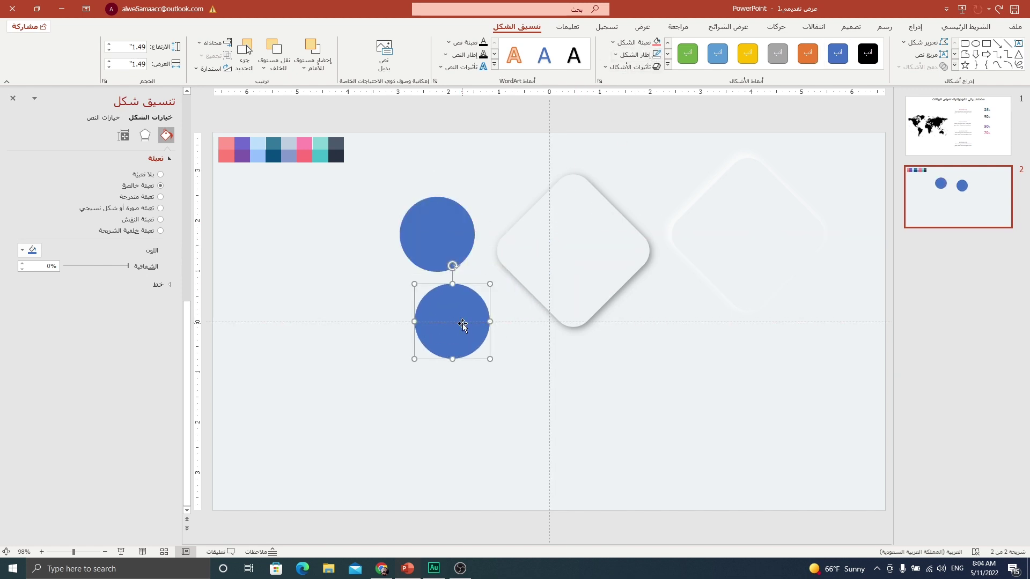
Copy the dark-shadow diamond's formatting onto the lower blue circle.
{"action": "left_click", "coordinate": [584, 222]}
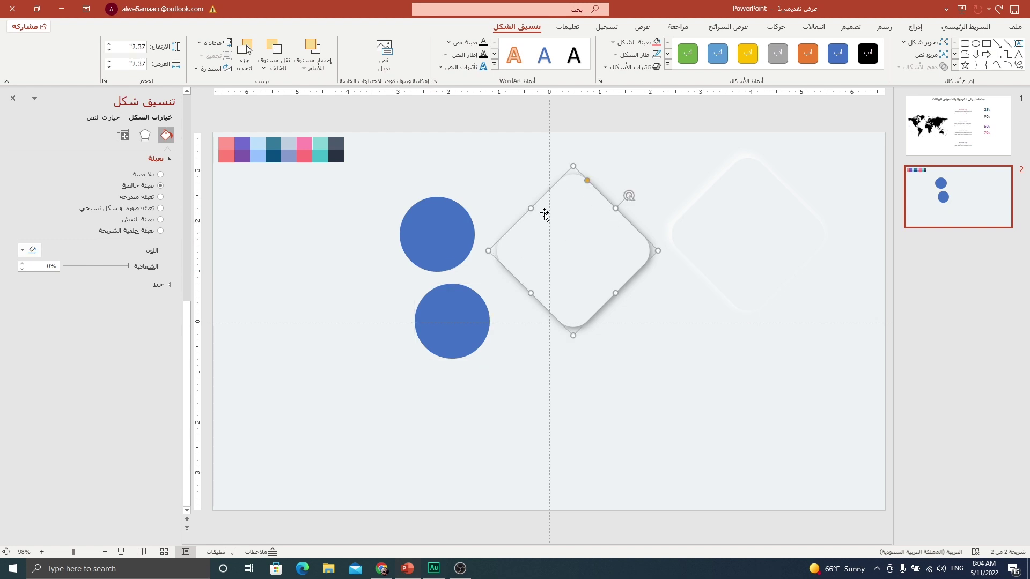
{"action": "left_click", "coordinate": [968, 27]}
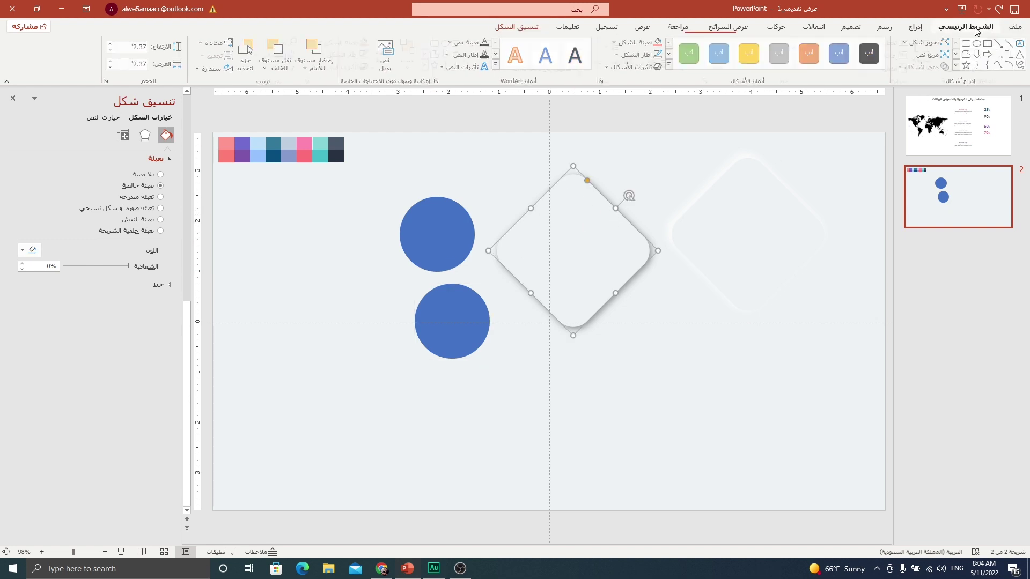
{"action": "left_click", "coordinate": [965, 71]}
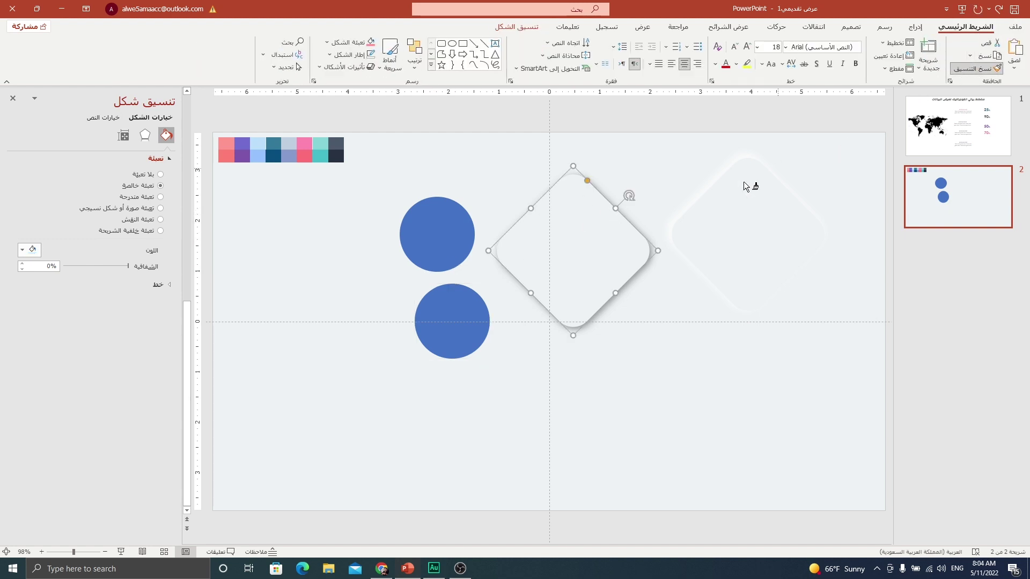
{"action": "left_click", "coordinate": [468, 303]}
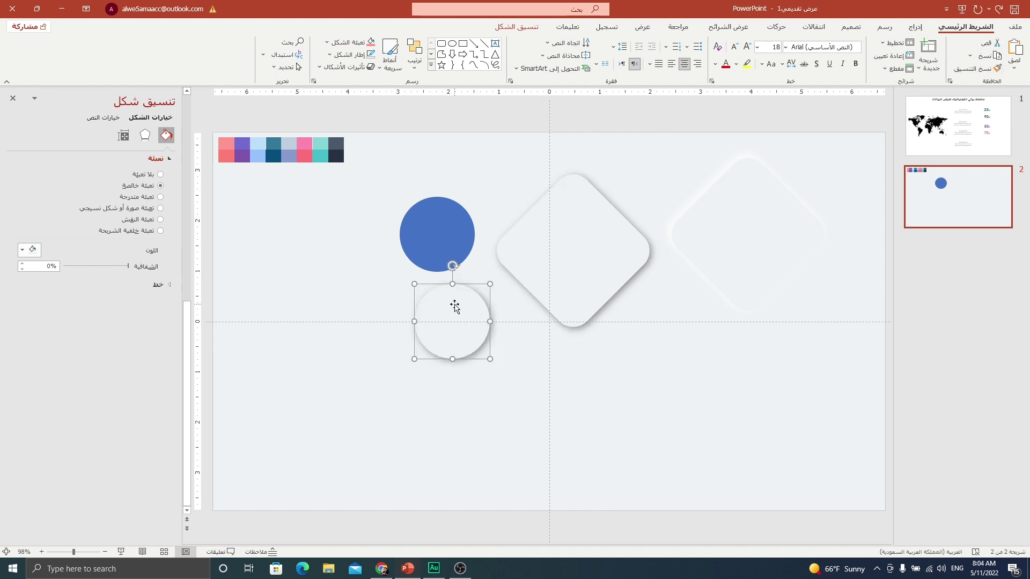
Copy the white-shadow diamond's formatting onto the remaining blue circle.
{"action": "left_click", "coordinate": [769, 205]}
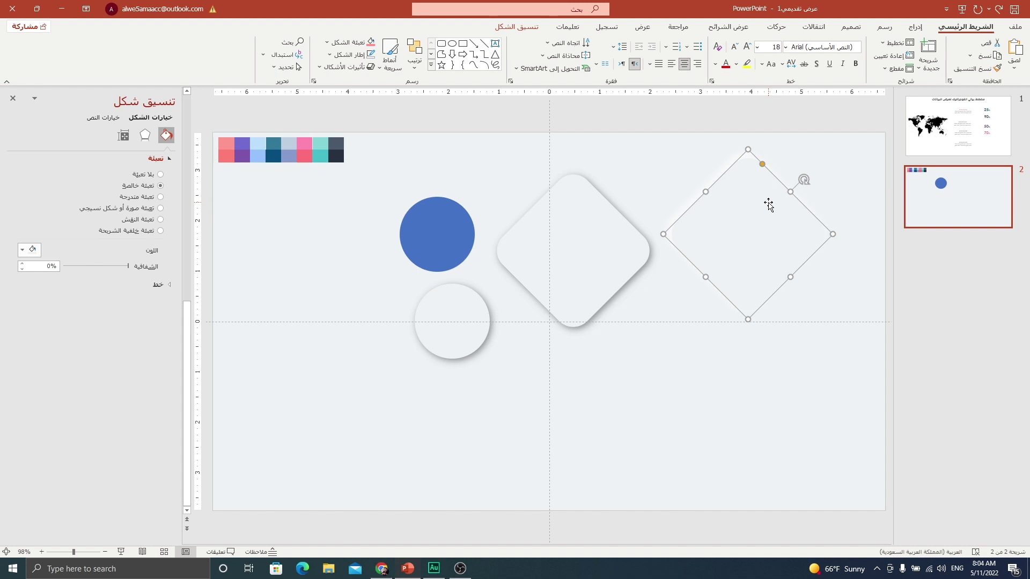
{"action": "left_click", "coordinate": [976, 68]}
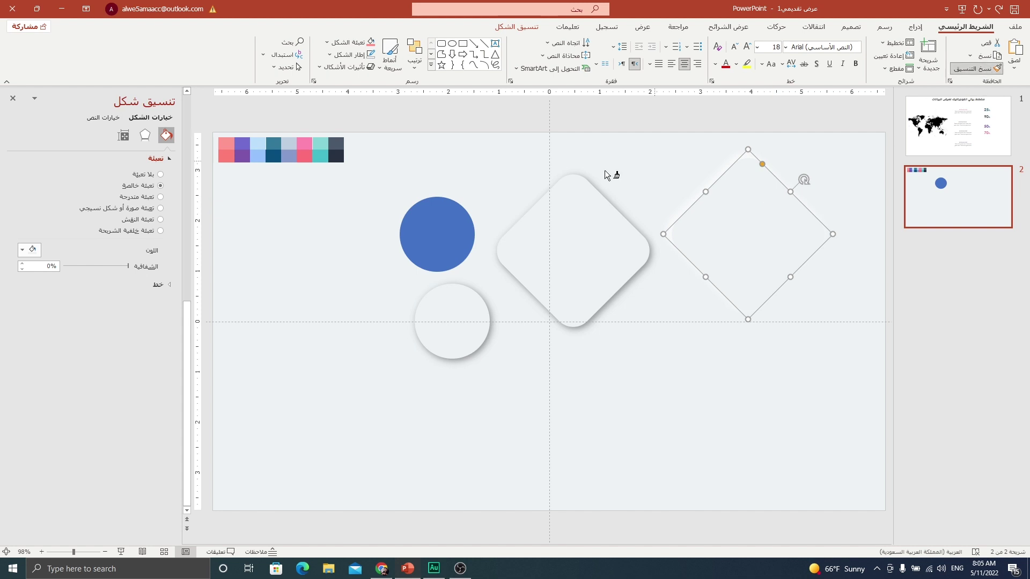
{"action": "left_click", "coordinate": [441, 215]}
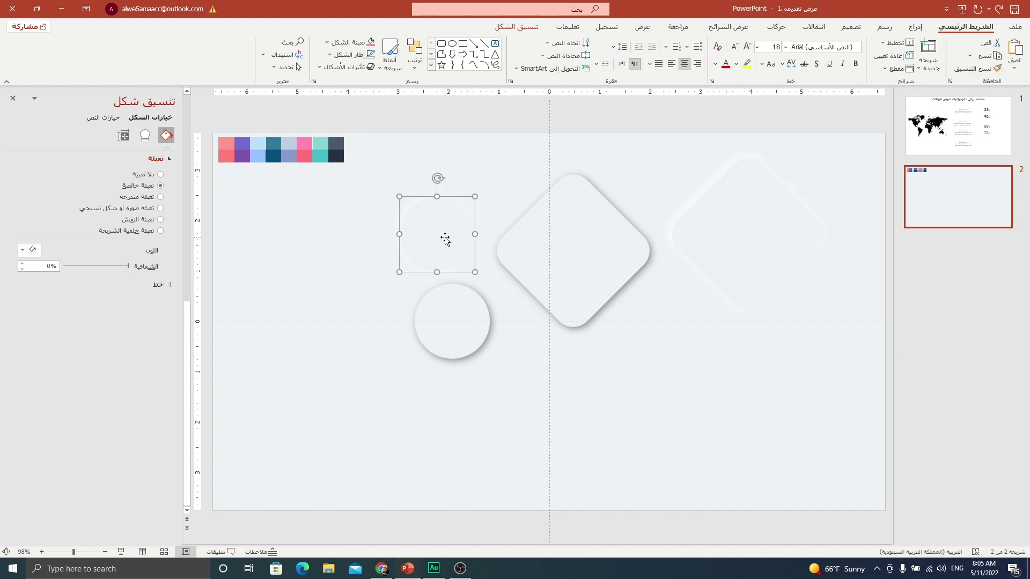
Place the white-shadow circle on top of the dark-shadow circle, and the white-shadow diamond on top of the dark-shadow diamond.
{"action": "mouse_move", "coordinate": [444, 241]}
{"action": "left_mouse_down"}
{"action": "mouse_move", "coordinate": [436, 294]}
{"action": "mouse_move", "coordinate": [457, 327]}
{"action": "left_mouse_up"}
{"action": "left_click", "coordinate": [376, 296]}
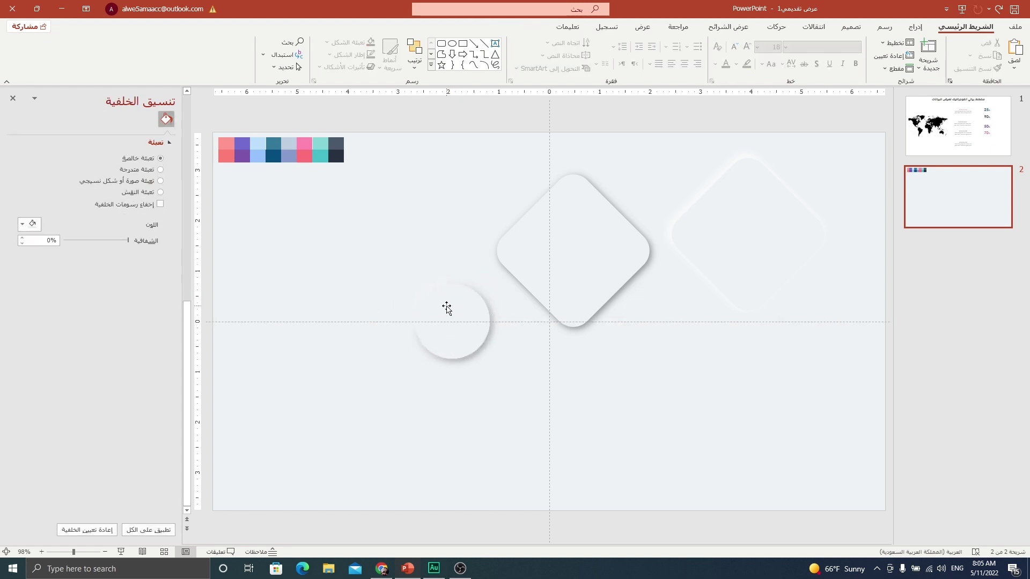
{"action": "left_click_drag", "start_coordinate": [706, 234], "coordinate": [548, 245]}
{"action": "left_click", "coordinate": [462, 142]}
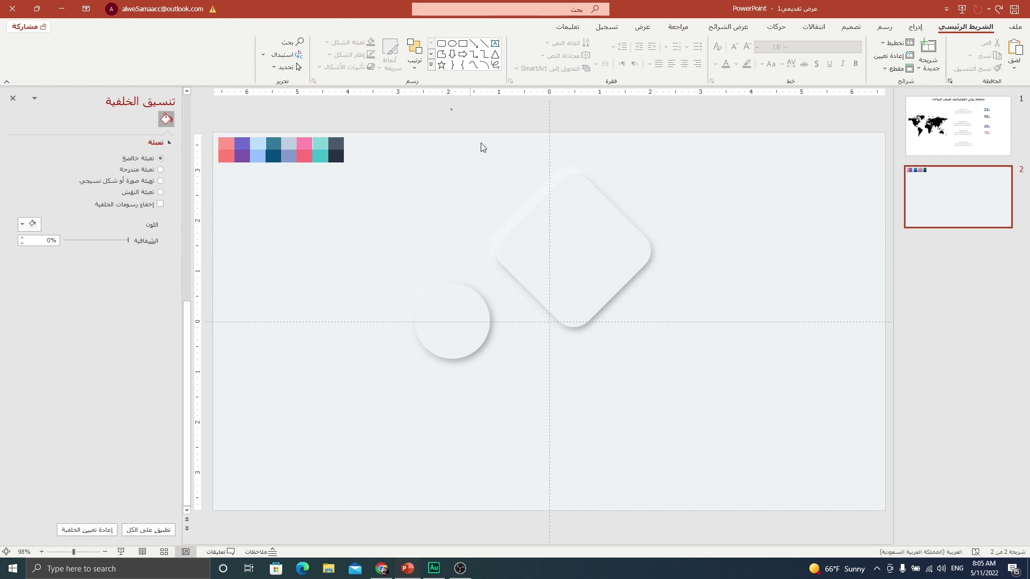
Align the two stacked diamonds with each other horizontally and vertically, and group them.
{"action": "left_click_drag", "start_coordinate": [450, 109], "coordinate": [682, 355]}
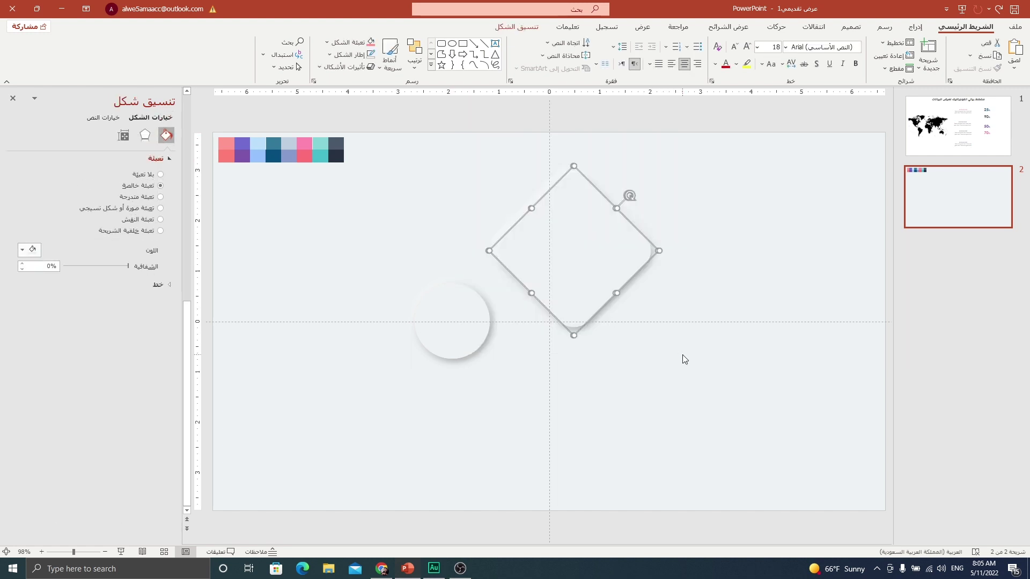
{"action": "left_click", "coordinate": [515, 26]}
{"action": "left_click", "coordinate": [206, 43]}
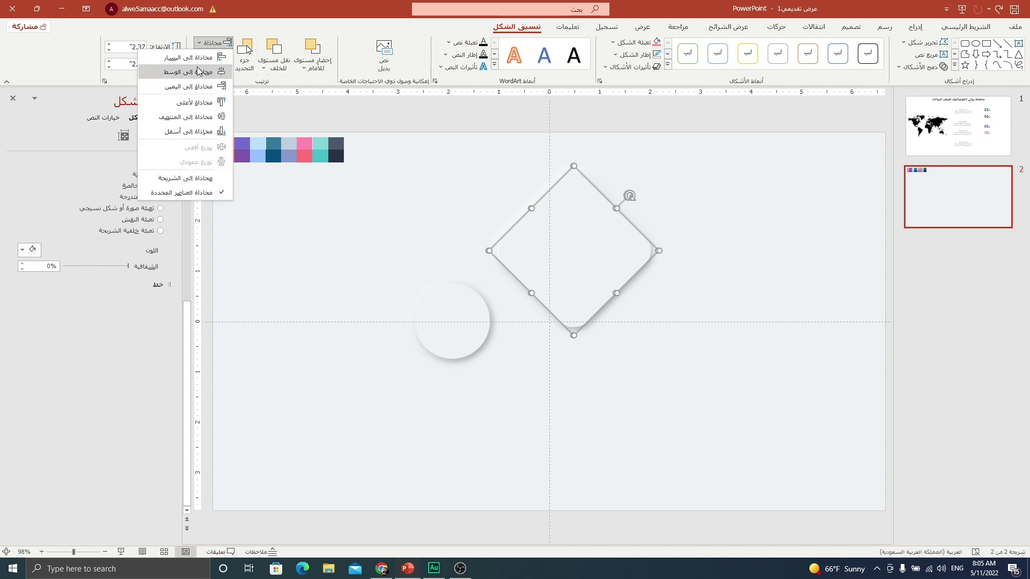
{"action": "left_click", "coordinate": [200, 60]}
{"action": "left_click", "coordinate": [202, 44]}
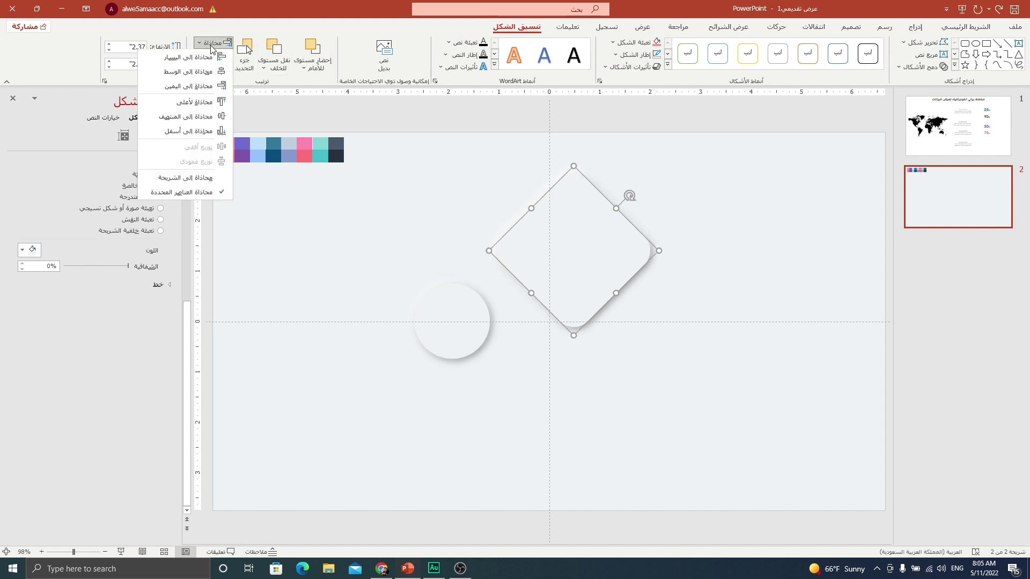
{"action": "left_click", "coordinate": [187, 124]}
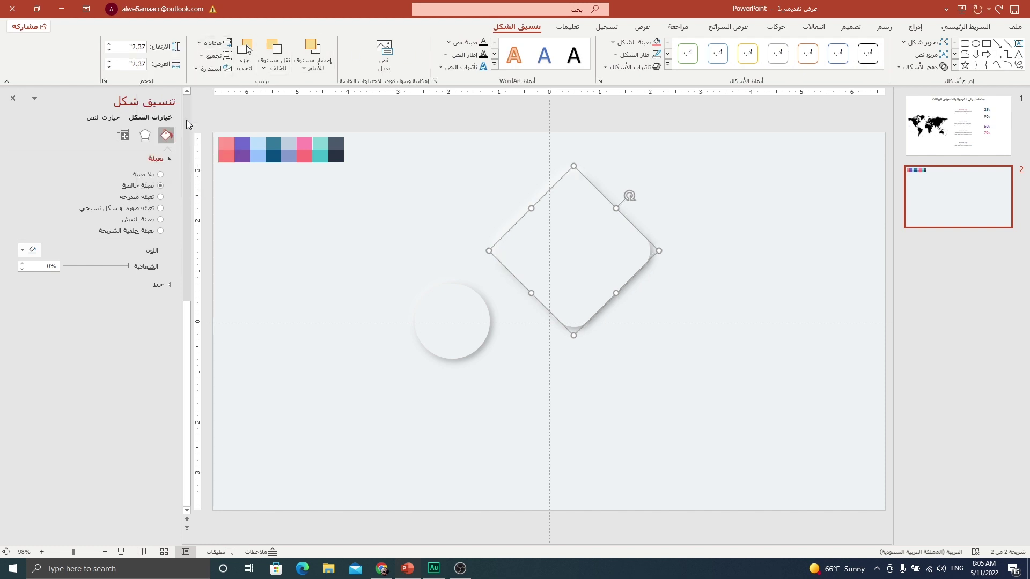
{"action": "right_click", "coordinate": [566, 224]}
{"action": "mouse_move", "coordinate": [540, 299]}
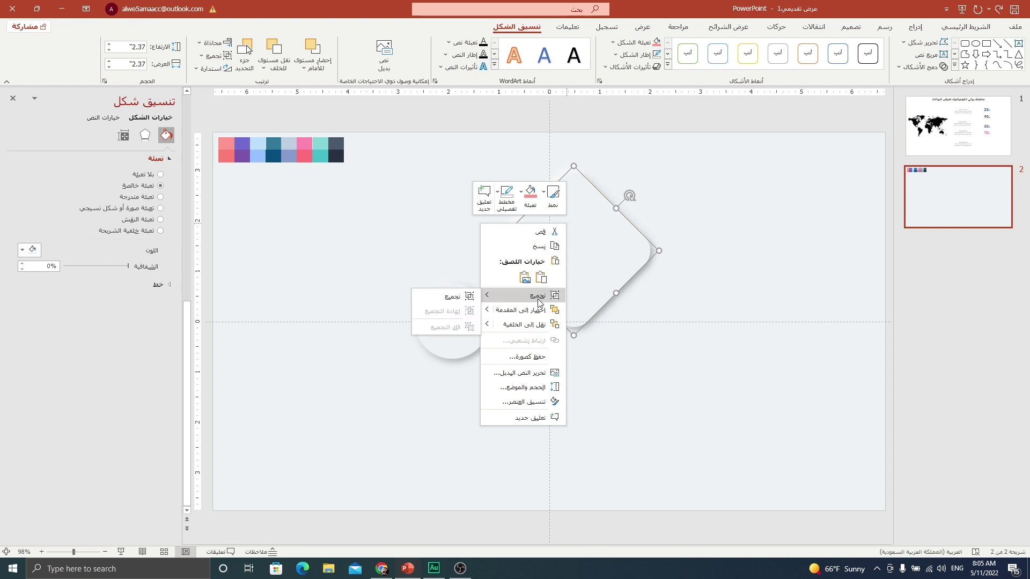
{"action": "left_click", "coordinate": [469, 298]}
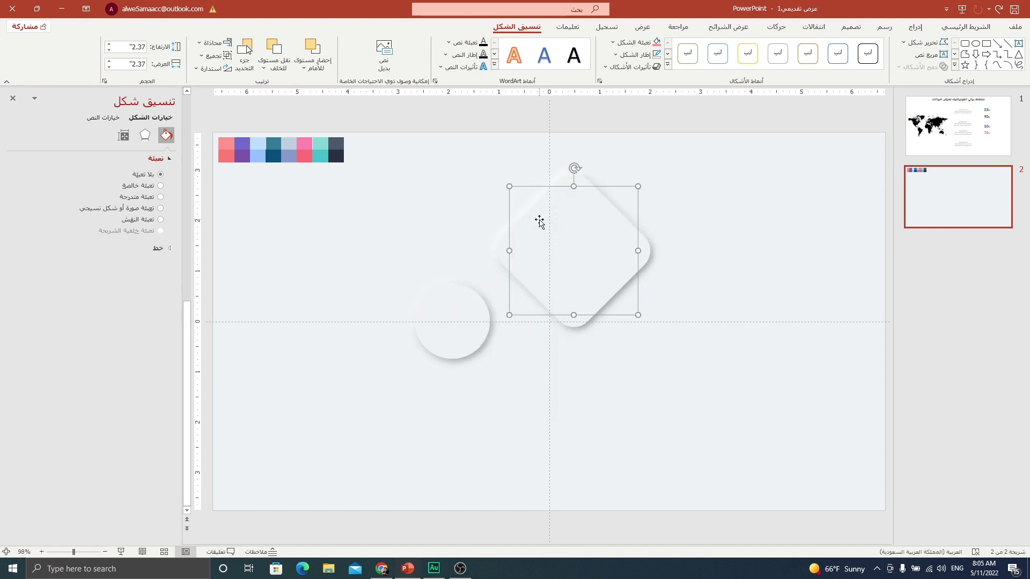
Align the two stacked circles with each other horizontally and vertically, and group them.
{"action": "left_click", "coordinate": [444, 230]}
{"action": "left_click_drag", "start_coordinate": [360, 242], "coordinate": [524, 410]}
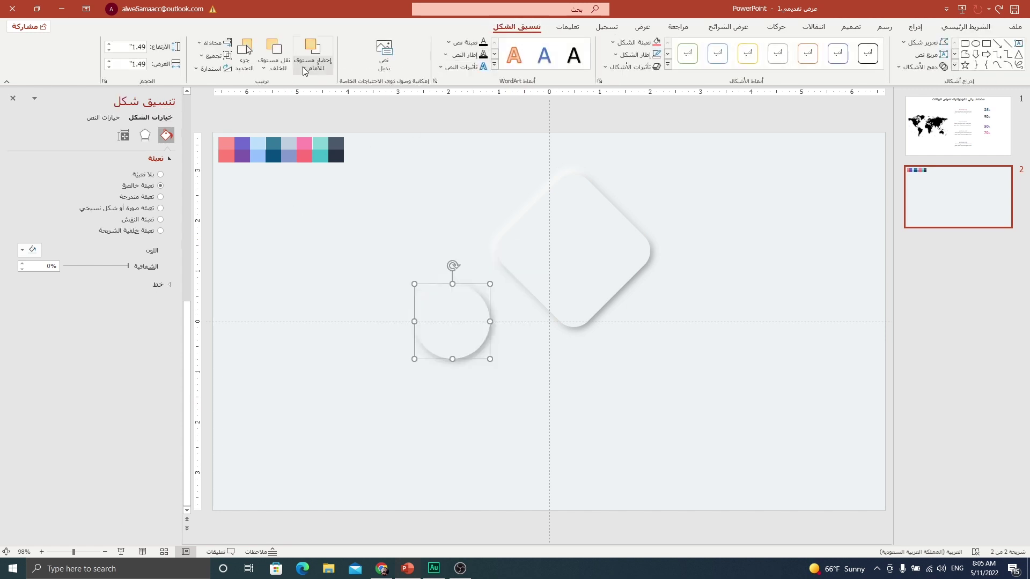
{"action": "left_click", "coordinate": [211, 43]}
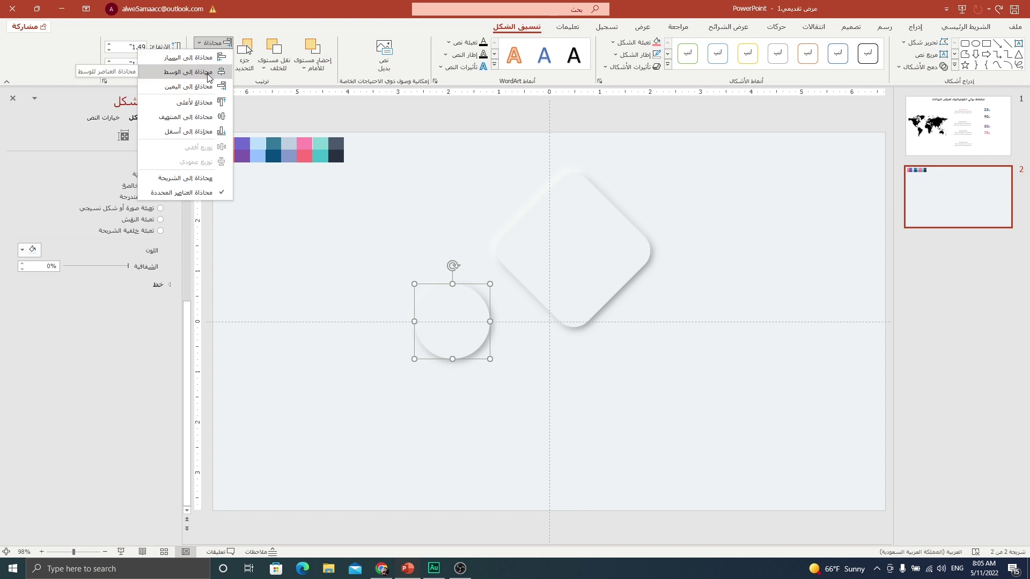
{"action": "left_click", "coordinate": [215, 46]}
{"action": "left_click", "coordinate": [215, 46]}
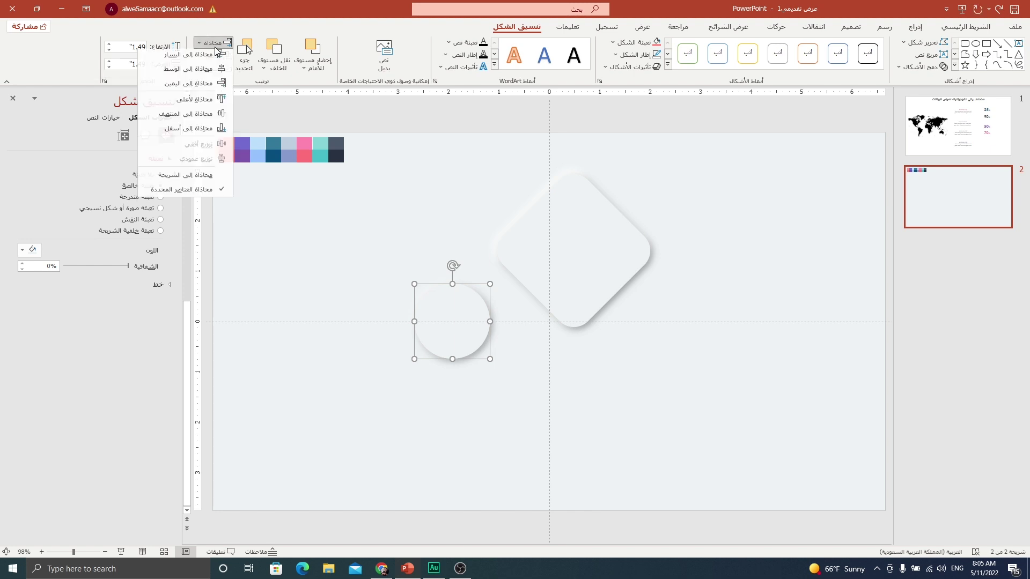
{"action": "left_click", "coordinate": [207, 118]}
{"action": "right_click", "coordinate": [464, 310]}
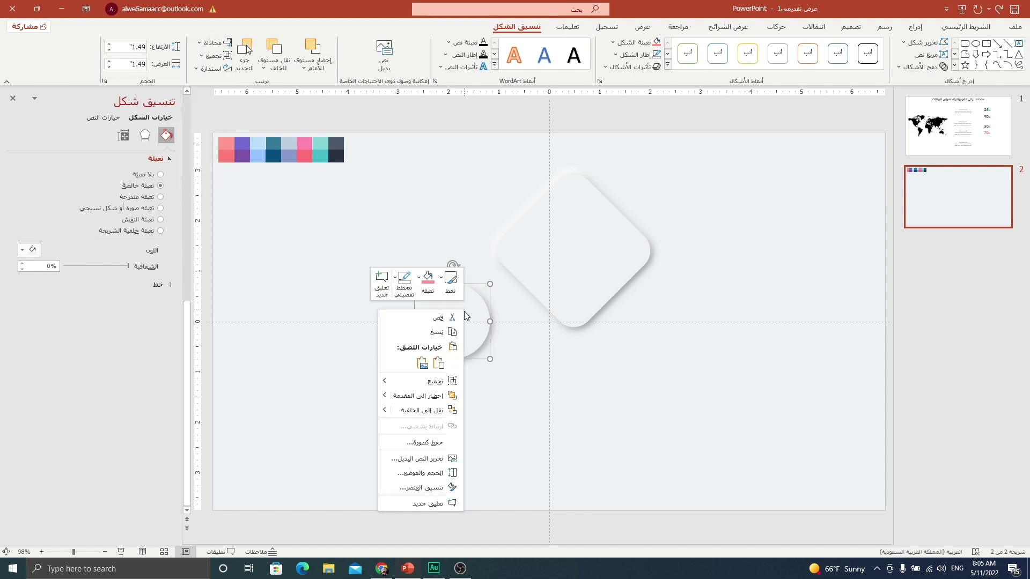
{"action": "mouse_move", "coordinate": [456, 382]}
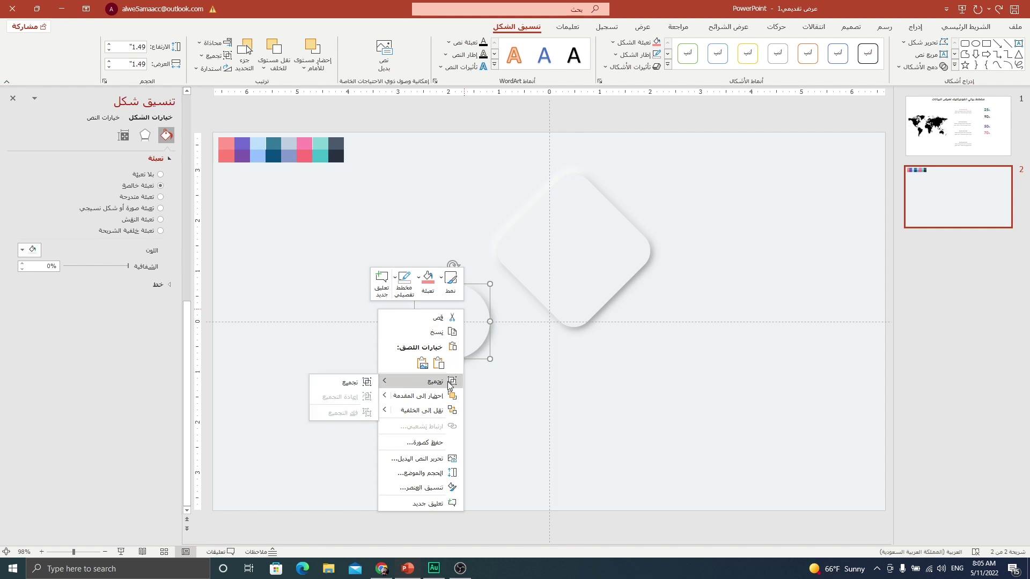
{"action": "left_click", "coordinate": [365, 382]}
Centre the circle group on the diamond group and move both together to the upper left part of the slide.
{"action": "left_click_drag", "start_coordinate": [461, 320], "coordinate": [581, 245]}
{"action": "left_click", "coordinate": [436, 232]}
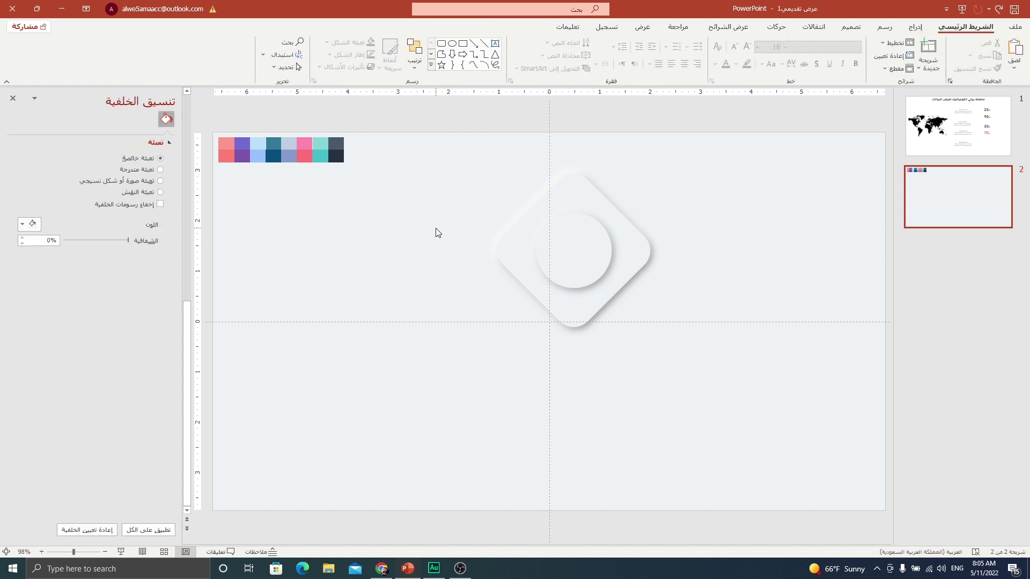
{"action": "left_click_drag", "start_coordinate": [469, 143], "coordinate": [723, 351]}
{"action": "left_click_drag", "start_coordinate": [625, 252], "coordinate": [490, 235]}
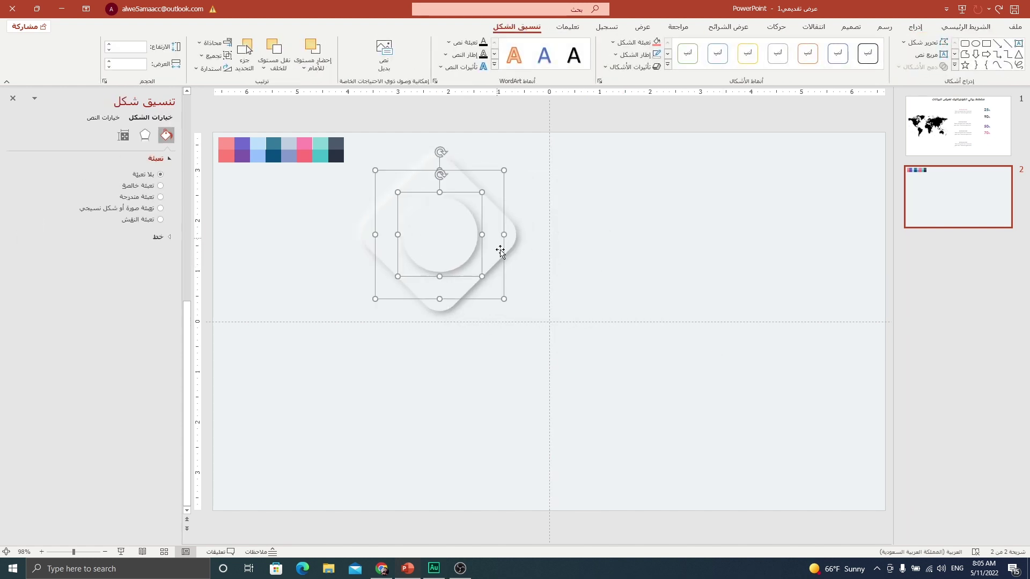
{"action": "left_click", "coordinate": [658, 287]}
Draw a partial circle about 1.84" wide centred over the circle and reshape it to leave only a narrow wedge open at the upper left.
{"action": "left_click", "coordinate": [916, 28]}
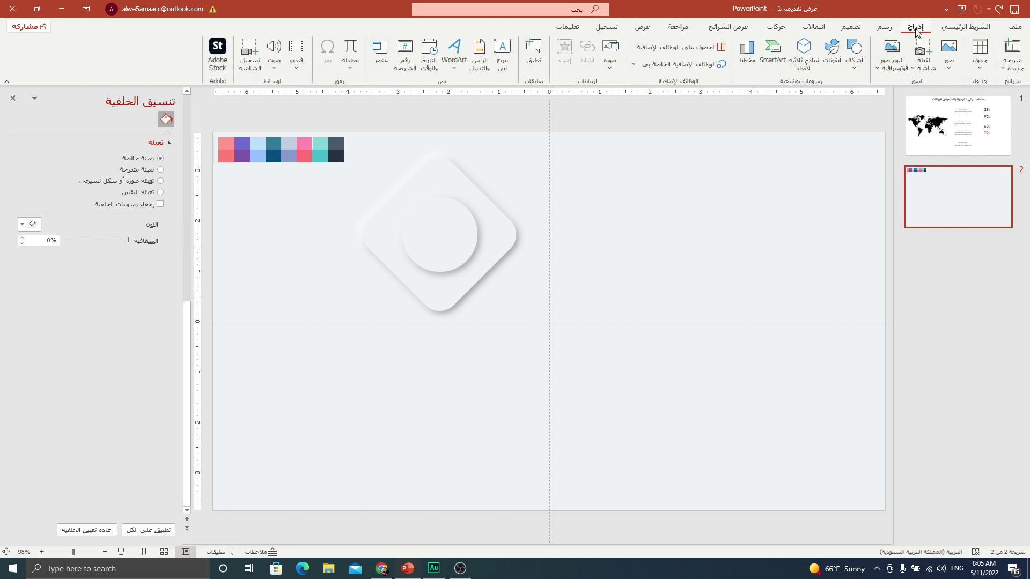
{"action": "left_click", "coordinate": [849, 70]}
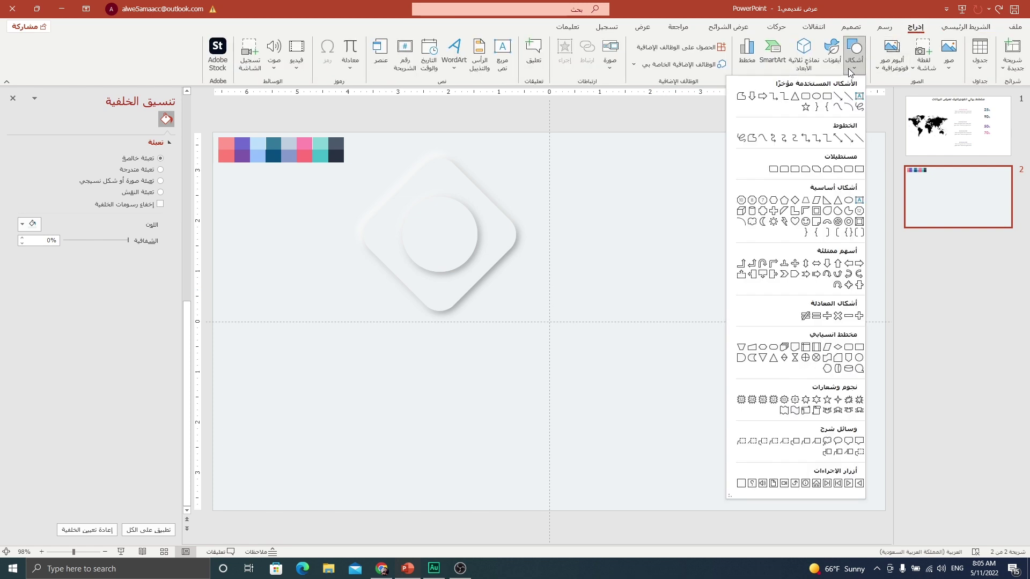
{"action": "left_click", "coordinate": [848, 213]}
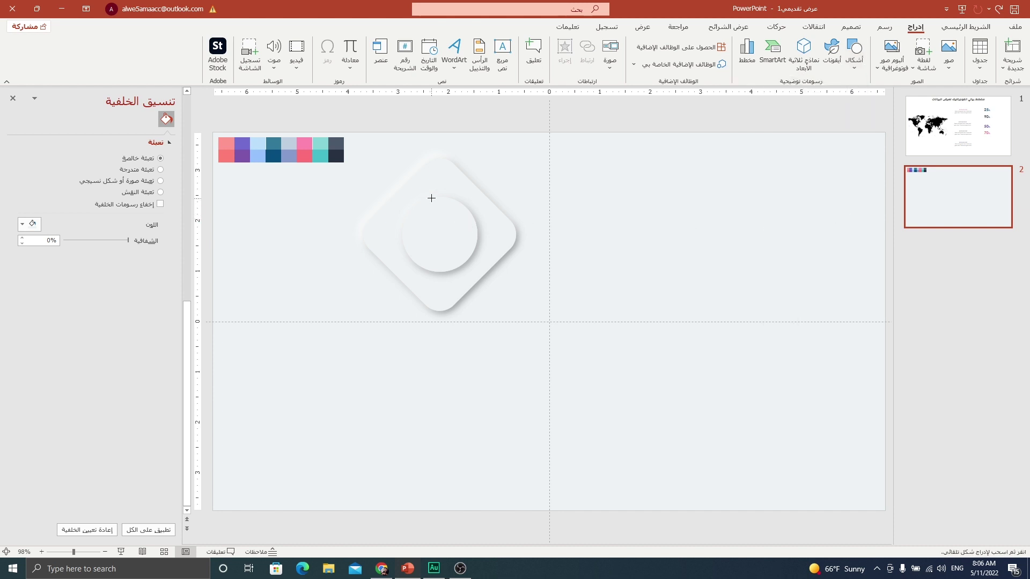
{"action": "mouse_move", "coordinate": [437, 225]}
{"action": "left_mouse_down"}
{"action": "mouse_move", "coordinate": [521, 309]}
{"action": "mouse_move", "coordinate": [448, 248]}
{"action": "mouse_move", "coordinate": [489, 281]}
{"action": "left_mouse_up"}
{"action": "left_click", "coordinate": [454, 250]}
{"action": "left_click_drag", "start_coordinate": [455, 250], "coordinate": [450, 253]}
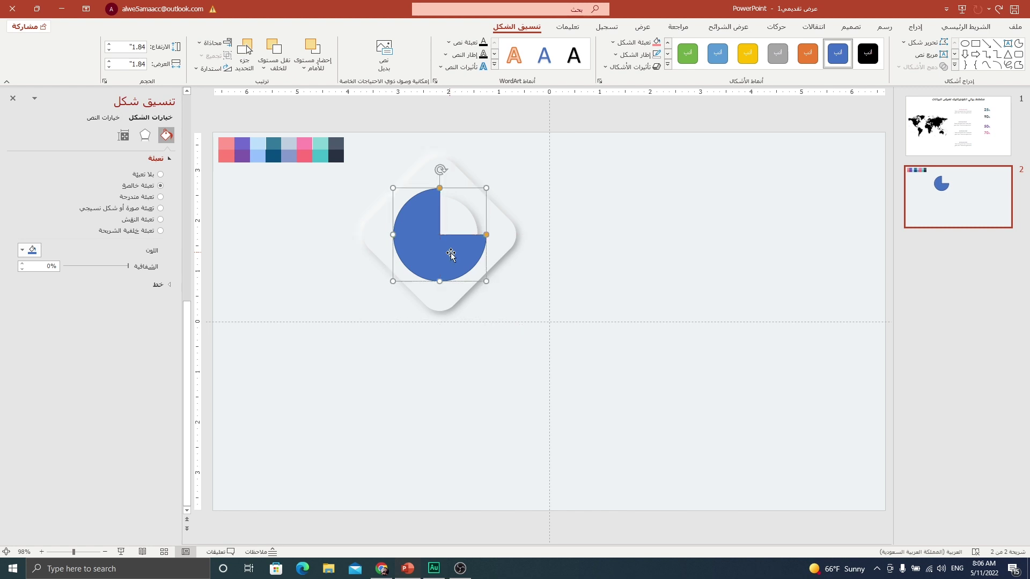
{"action": "left_click_drag", "start_coordinate": [439, 191], "coordinate": [396, 215]}
{"action": "left_click_drag", "start_coordinate": [486, 234], "coordinate": [440, 184]}
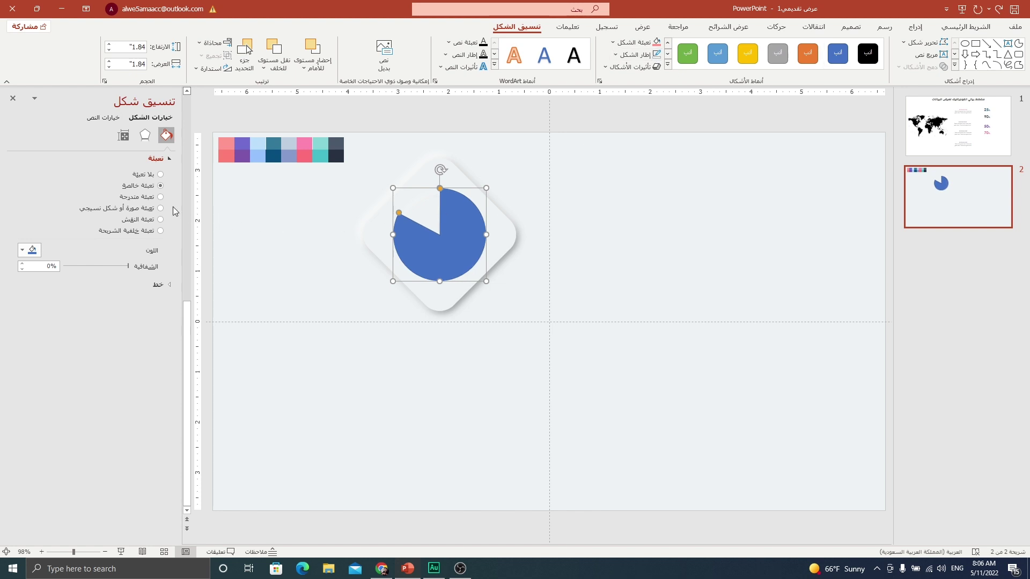
Give the partial circle a linear gradient fill at an angle of 160°, with the first of its two stops near the start.
{"action": "left_click", "coordinate": [137, 197]}
{"action": "left_click_drag", "start_coordinate": [83, 325], "coordinate": [146, 329]}
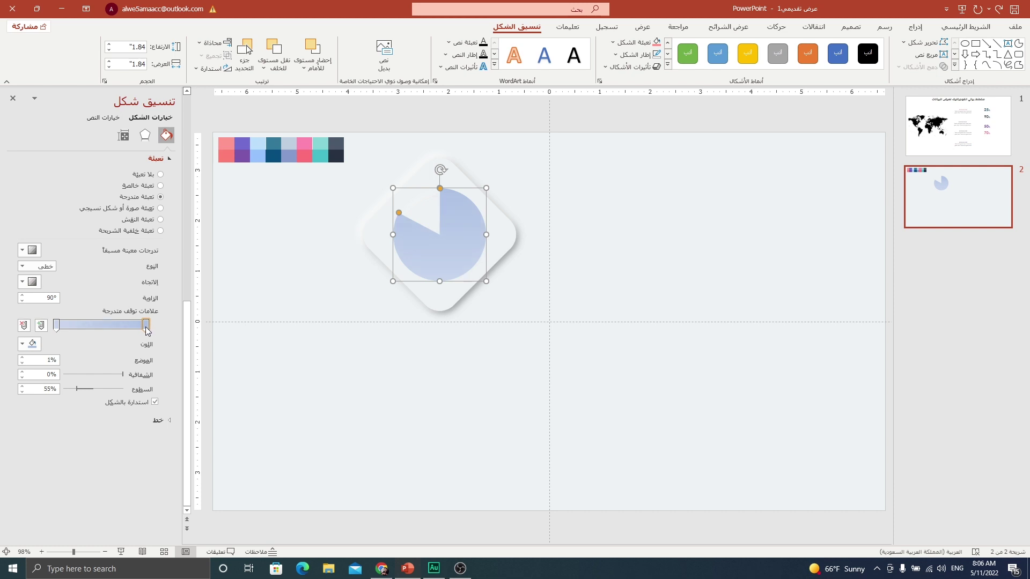
{"action": "left_click", "coordinate": [23, 300]}
{"action": "left_click", "coordinate": [24, 302]}
{"action": "left_click", "coordinate": [23, 301]}
{"action": "left_click", "coordinate": [24, 296]}
{"action": "left_click", "coordinate": [23, 295]}
{"action": "left_click", "coordinate": [24, 296]}
{"action": "left_click", "coordinate": [23, 296]}
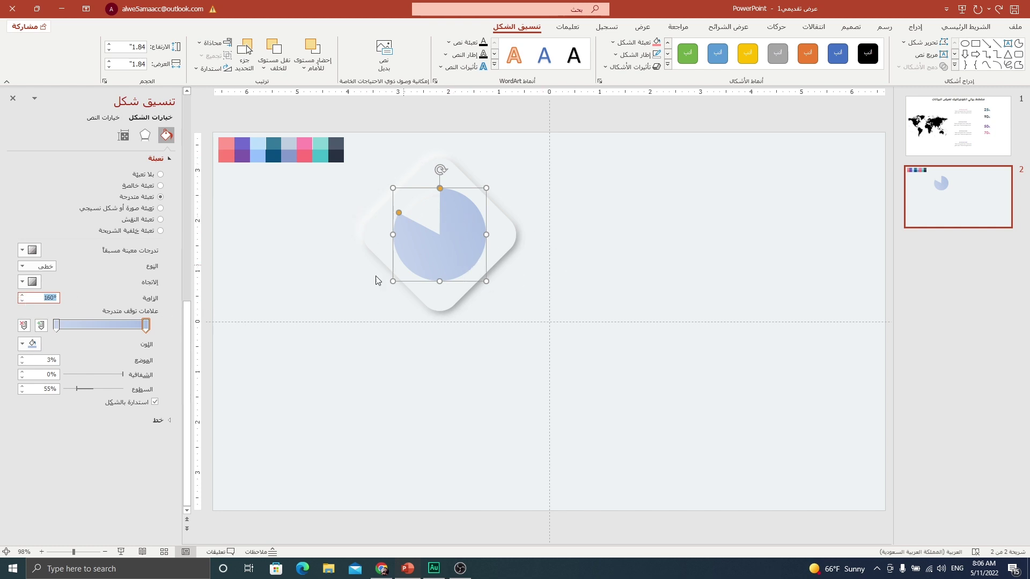
Colour the first gradient stop with the coral red sampled from the lower swatch of the palette's first column.
{"action": "left_click", "coordinate": [145, 325]}
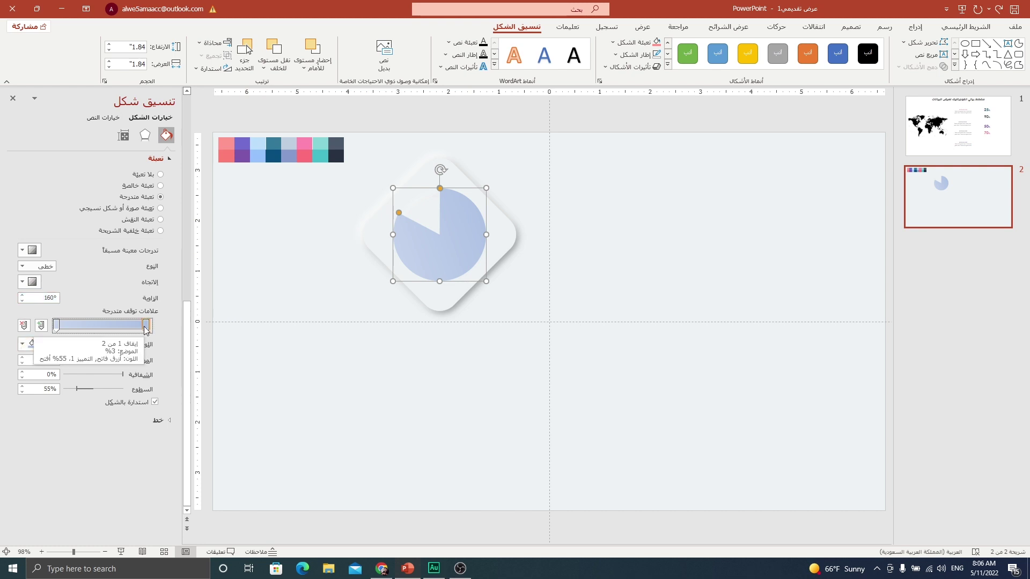
{"action": "left_click", "coordinate": [33, 344]}
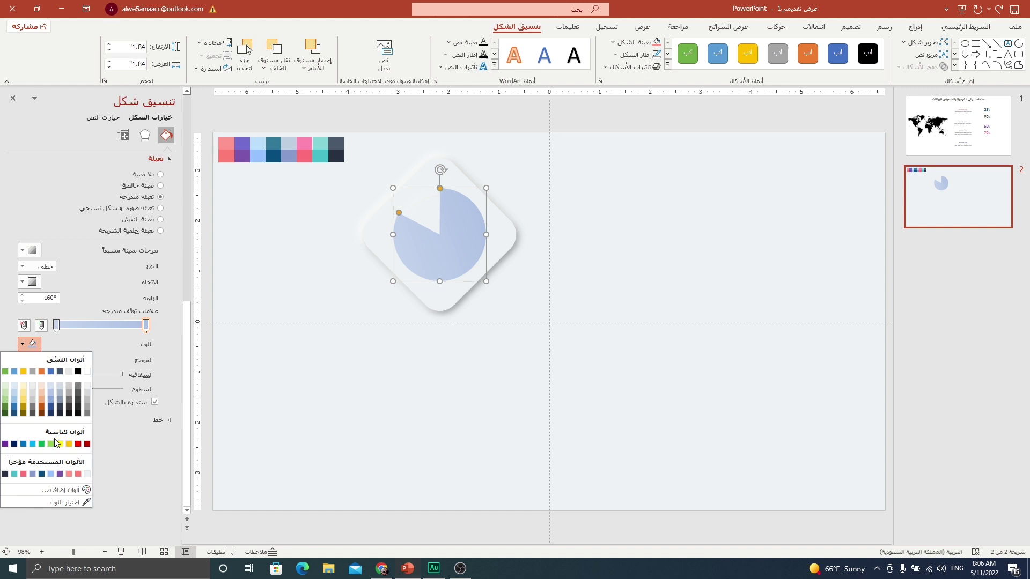
{"action": "left_click", "coordinate": [69, 502]}
{"action": "left_click", "coordinate": [232, 155]}
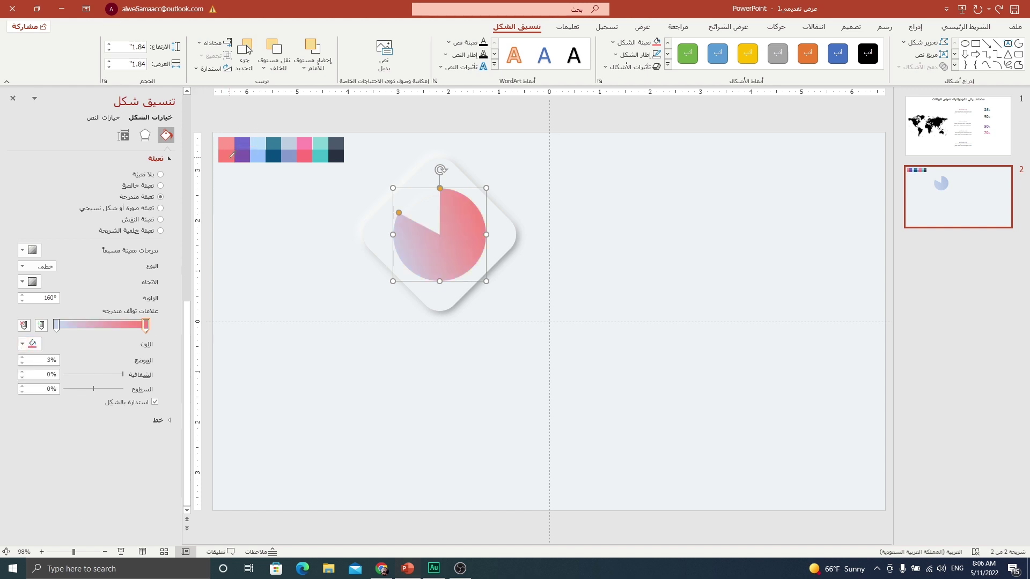
Colour the gradient stop at 100% with the lighter pink sampled from the upper swatch of the palette's first column.
{"action": "left_click", "coordinate": [56, 324]}
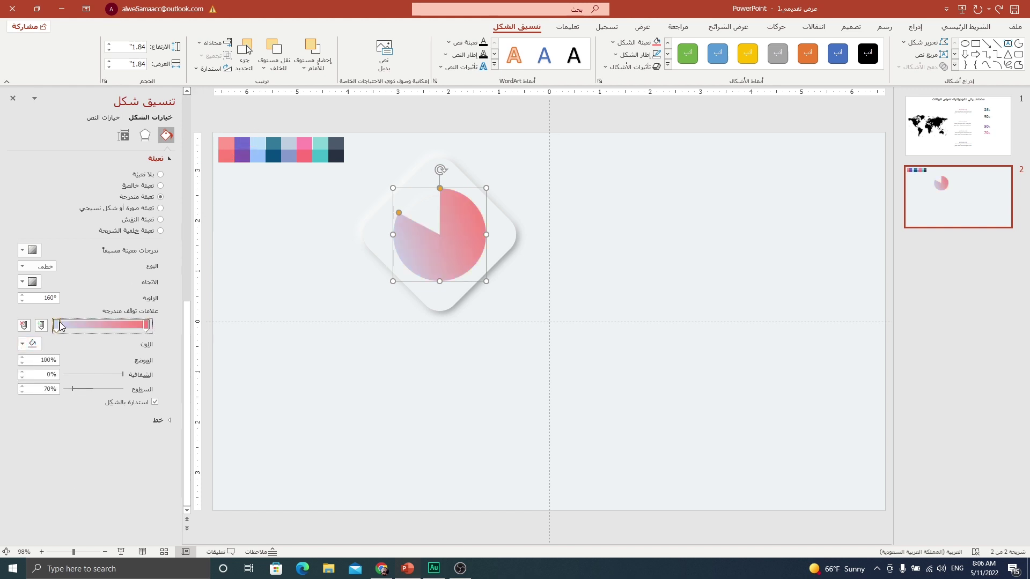
{"action": "left_click", "coordinate": [32, 345]}
{"action": "left_click", "coordinate": [70, 502]}
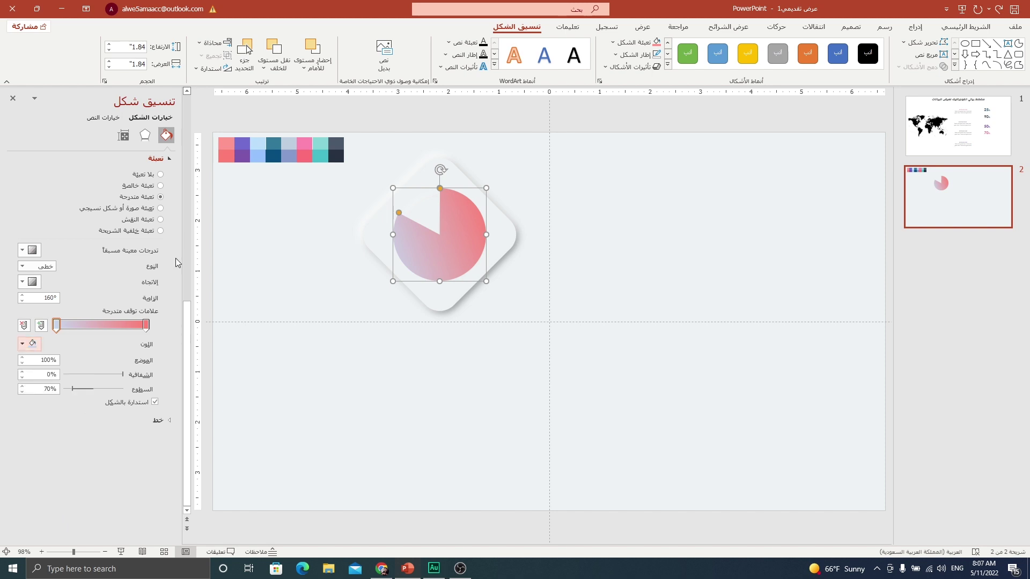
{"action": "left_click", "coordinate": [228, 141]}
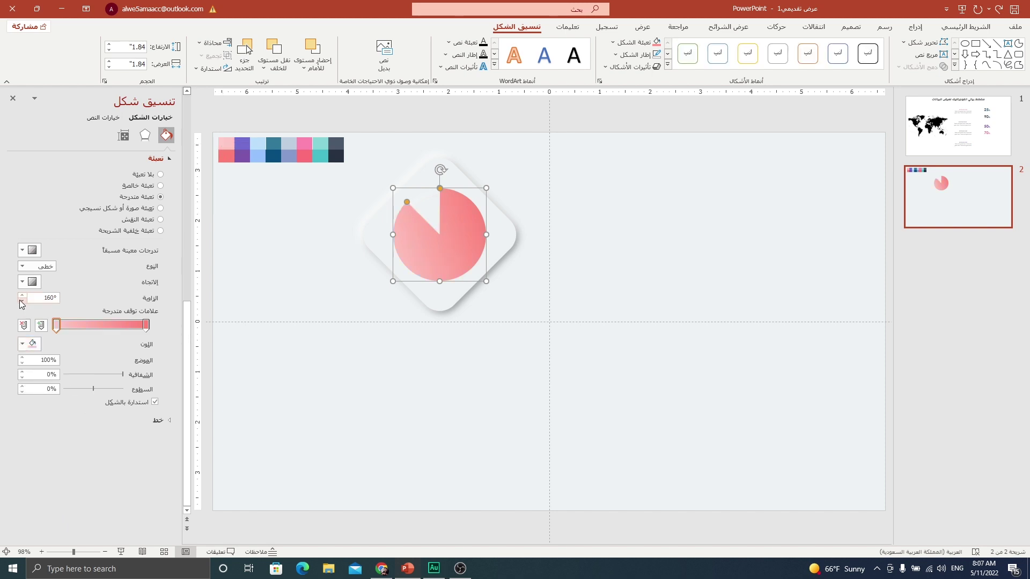
Set the partial circle's gradient angle to 210° and move its light pink stop to 79%.
{"action": "left_click", "coordinate": [22, 295]}
{"action": "left_click", "coordinate": [22, 295]}
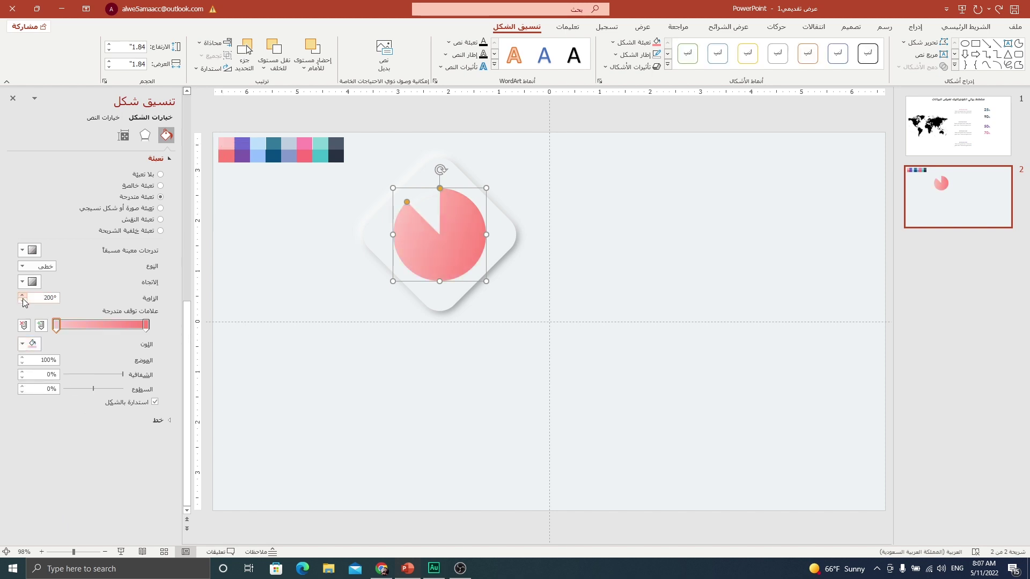
{"action": "left_click", "coordinate": [22, 302]}
{"action": "left_click", "coordinate": [23, 302]}
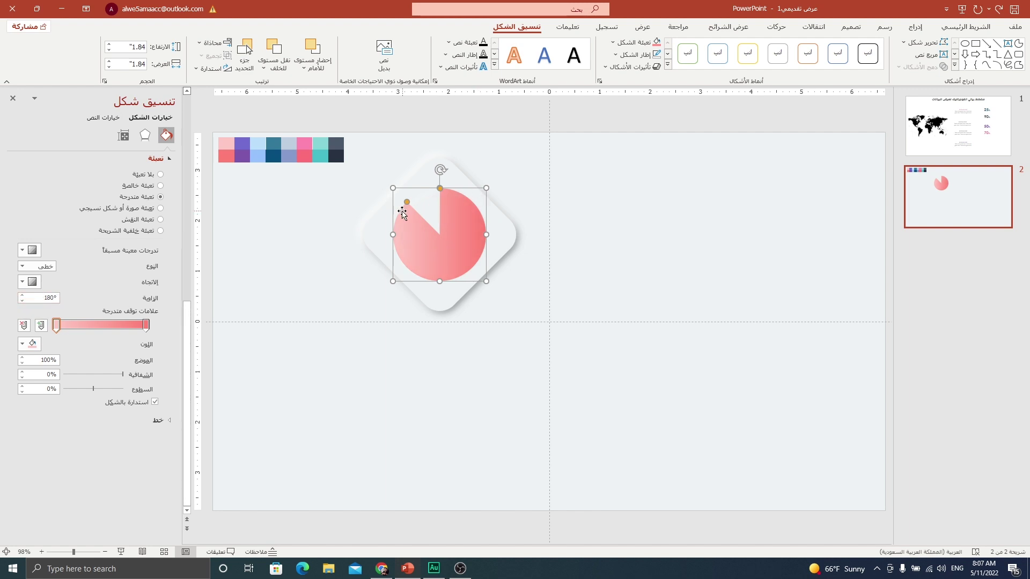
{"action": "left_click_drag", "start_coordinate": [61, 326], "coordinate": [75, 325]}
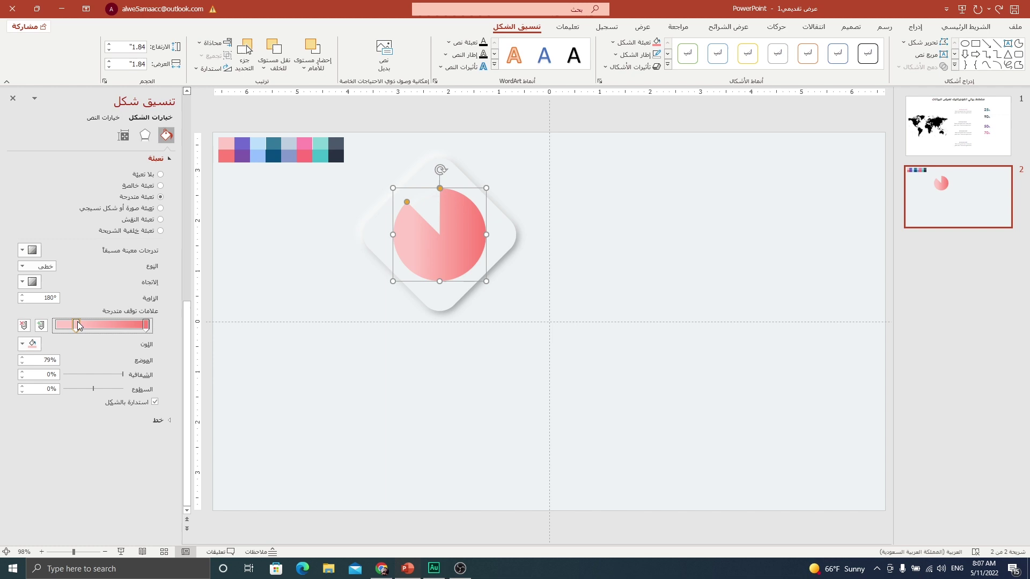
{"action": "left_click", "coordinate": [22, 296]}
{"action": "left_click", "coordinate": [22, 295]}
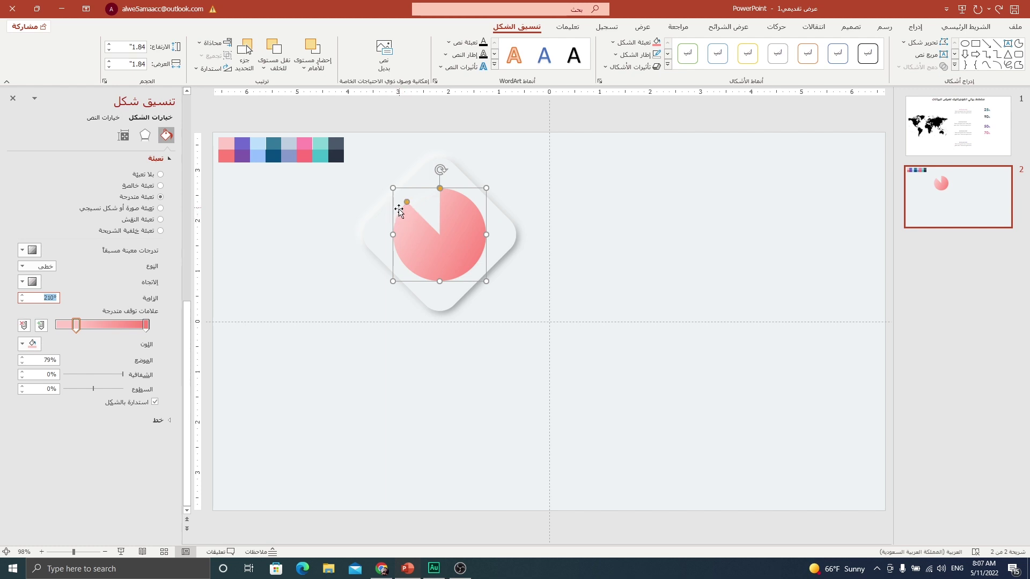
Duplicate the pink partial circle, place the copy beside the original and enlarge it to 2" by 2".
{"action": "left_click", "coordinate": [427, 209]}
{"action": "left_click_drag", "start_coordinate": [462, 234], "coordinate": [556, 231]}
{"action": "left_click_drag", "start_coordinate": [593, 277], "coordinate": [599, 280]}
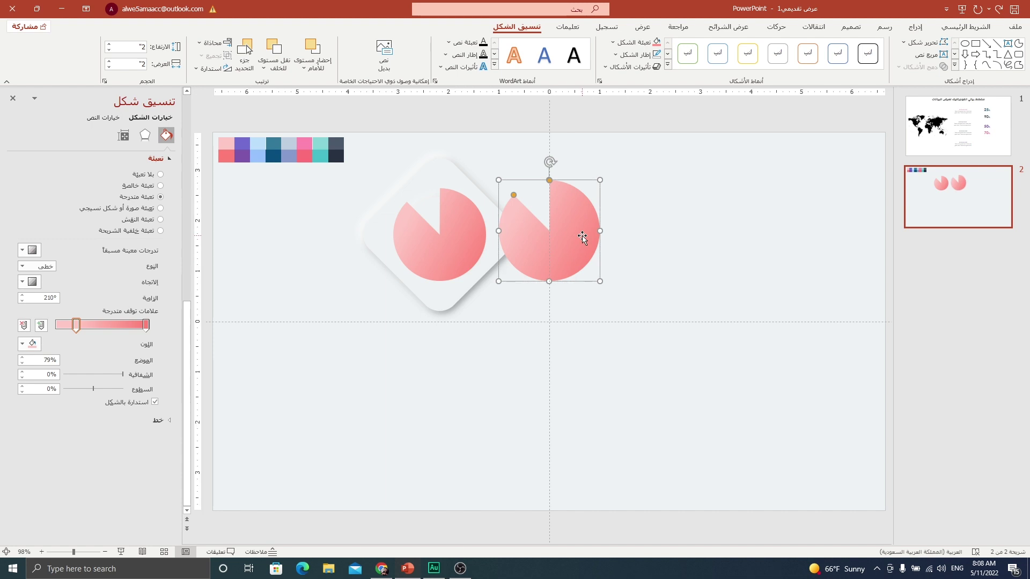
Colour the copy's gradient stop at 3% with the dark purple sampled from the lower swatch of the palette's second column.
{"action": "left_click", "coordinate": [146, 325]}
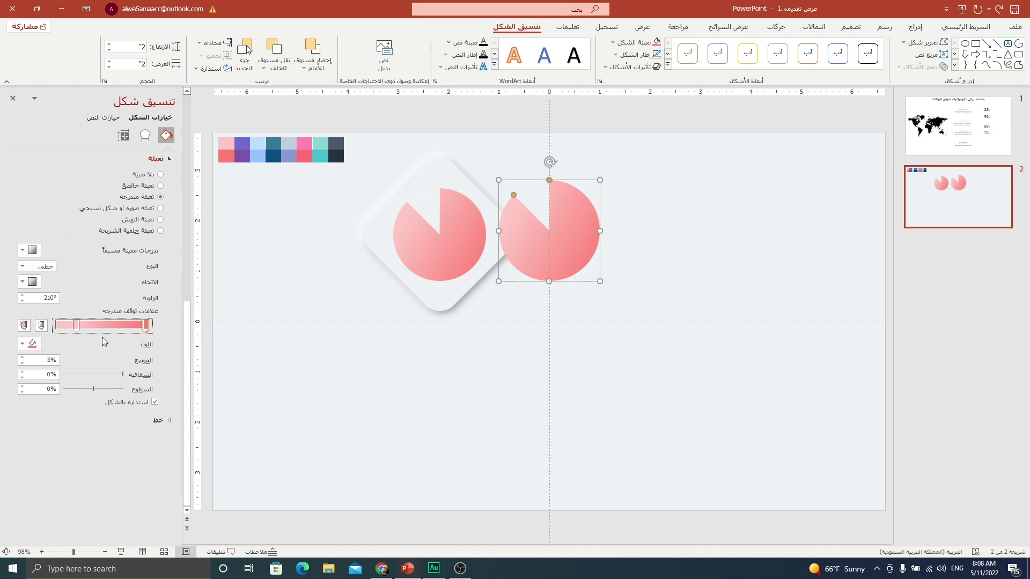
{"action": "left_click", "coordinate": [24, 344]}
{"action": "left_click", "coordinate": [63, 503]}
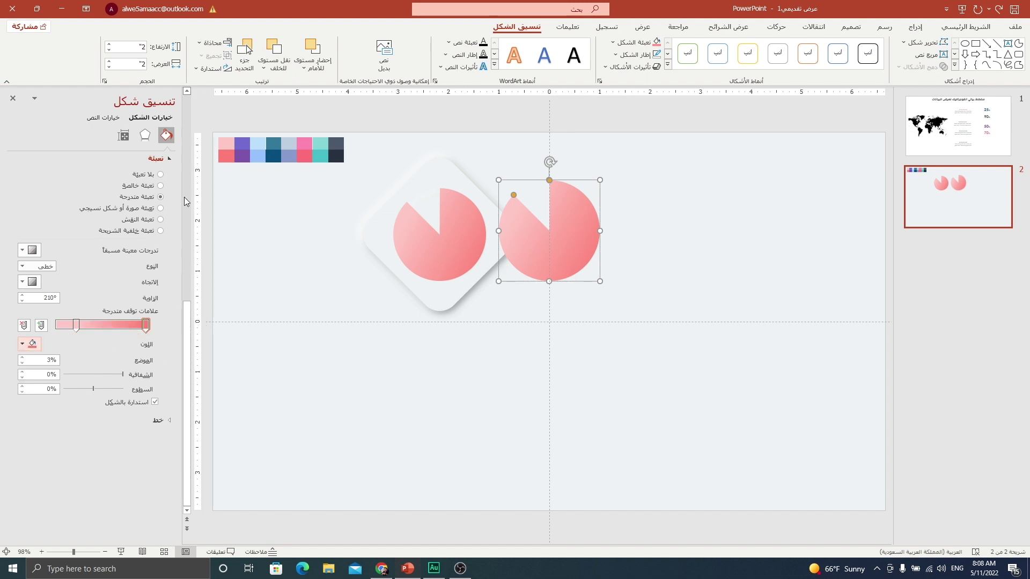
{"action": "left_click", "coordinate": [246, 155]}
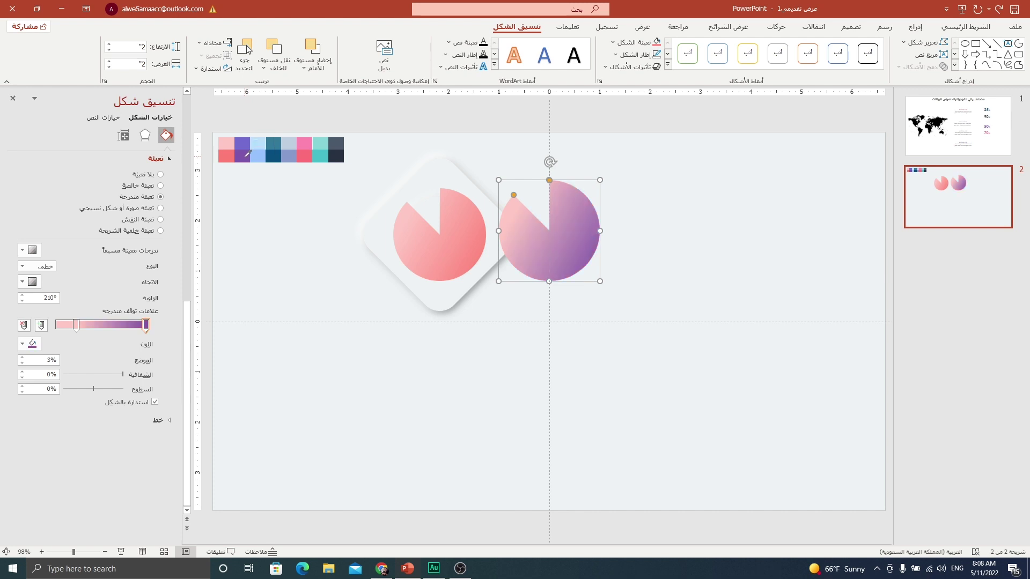
Colour the copy's gradient stop at 79% with the violet sampled from the upper swatch of the palette's second column.
{"action": "left_click", "coordinate": [76, 325]}
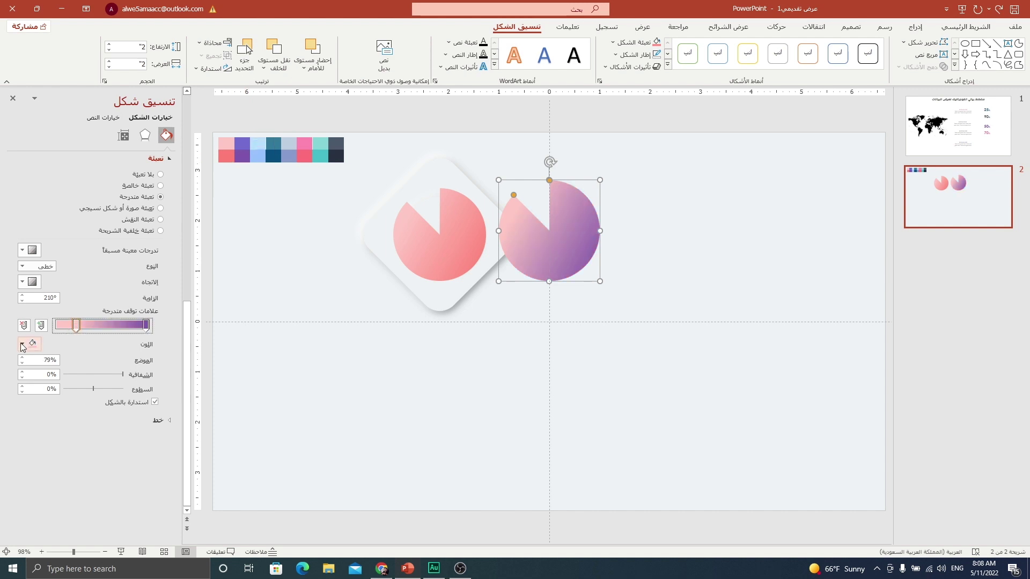
{"action": "left_click", "coordinate": [21, 343]}
{"action": "left_click", "coordinate": [67, 503]}
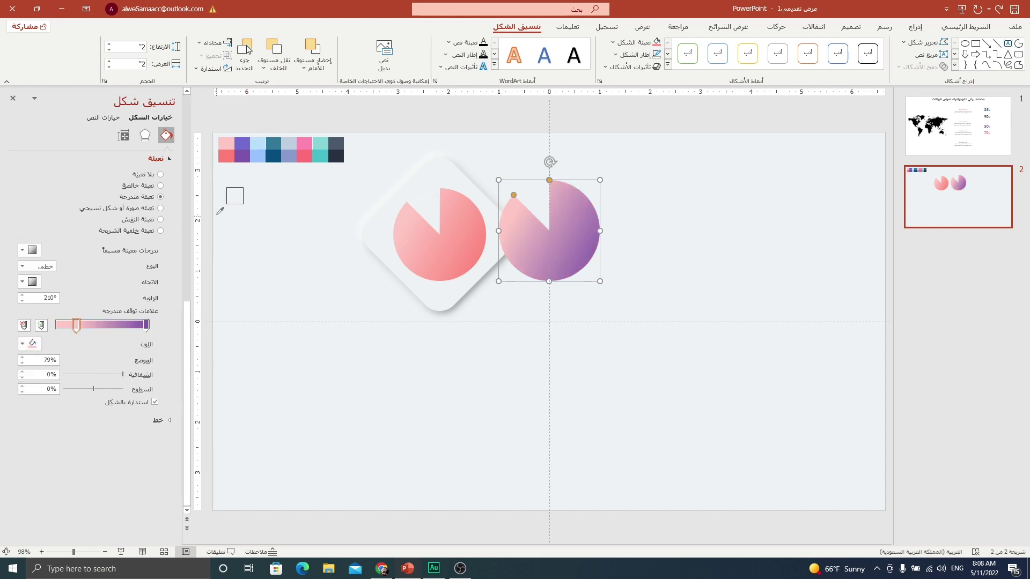
{"action": "left_click", "coordinate": [242, 144]}
Centre the purple partial circle over the pink one and reshape it to sweep clockwise from the top to slightly past the bottom.
{"action": "left_click_drag", "start_coordinate": [568, 239], "coordinate": [457, 240]}
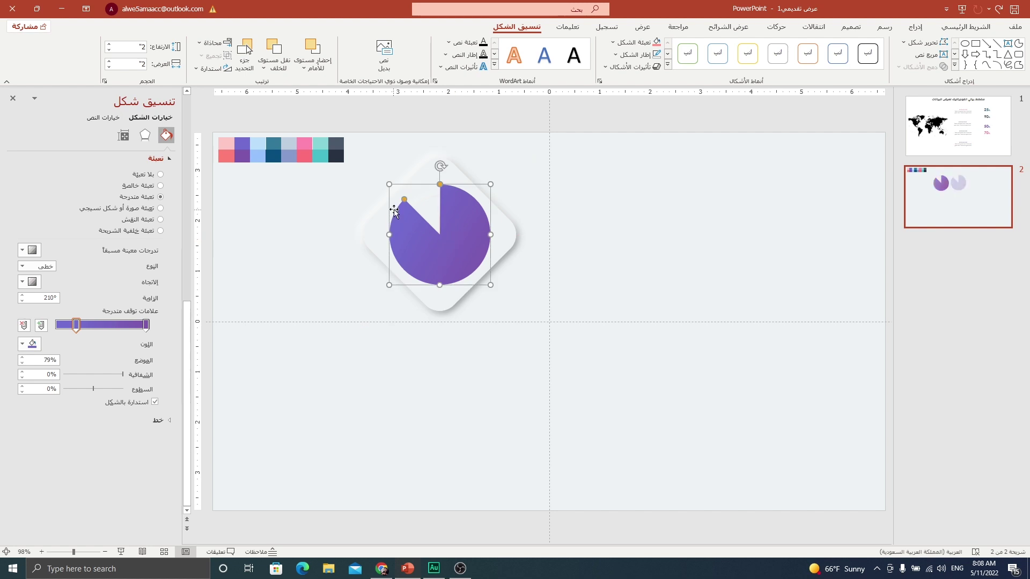
{"action": "left_click_drag", "start_coordinate": [404, 200], "coordinate": [391, 232]}
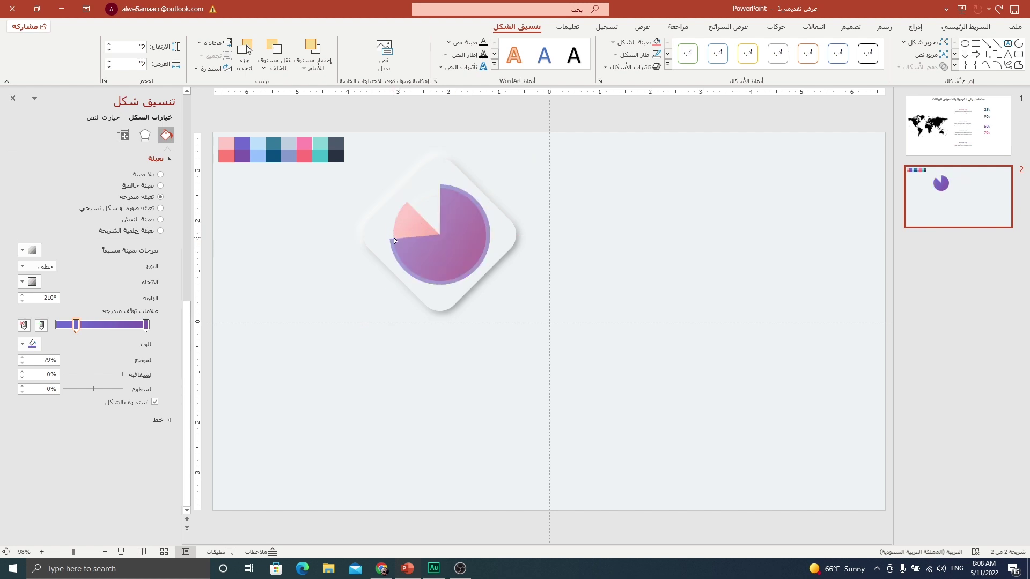
{"action": "left_click_drag", "start_coordinate": [450, 258], "coordinate": [458, 252]}
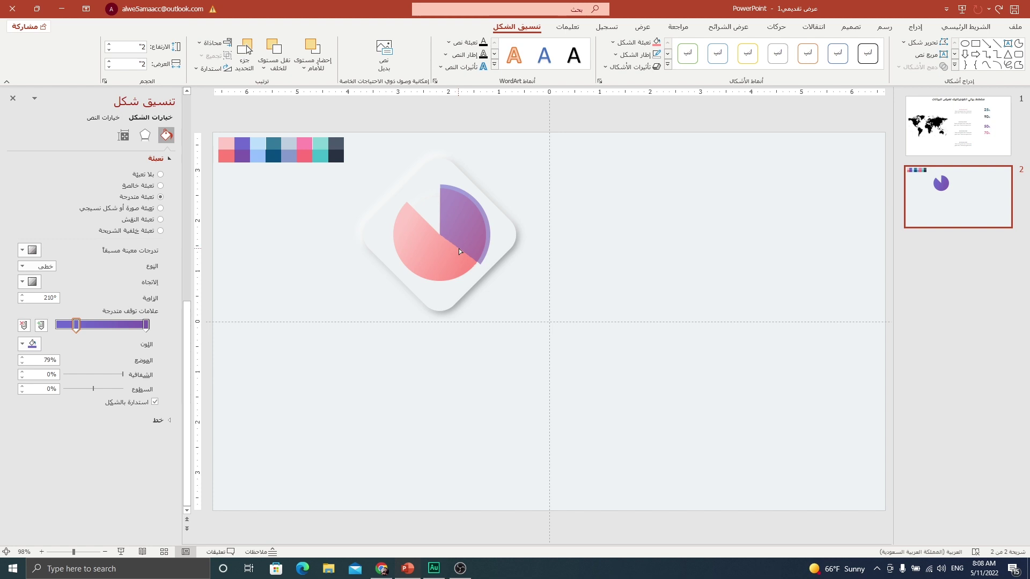
{"action": "left_click_drag", "start_coordinate": [446, 261], "coordinate": [446, 260]}
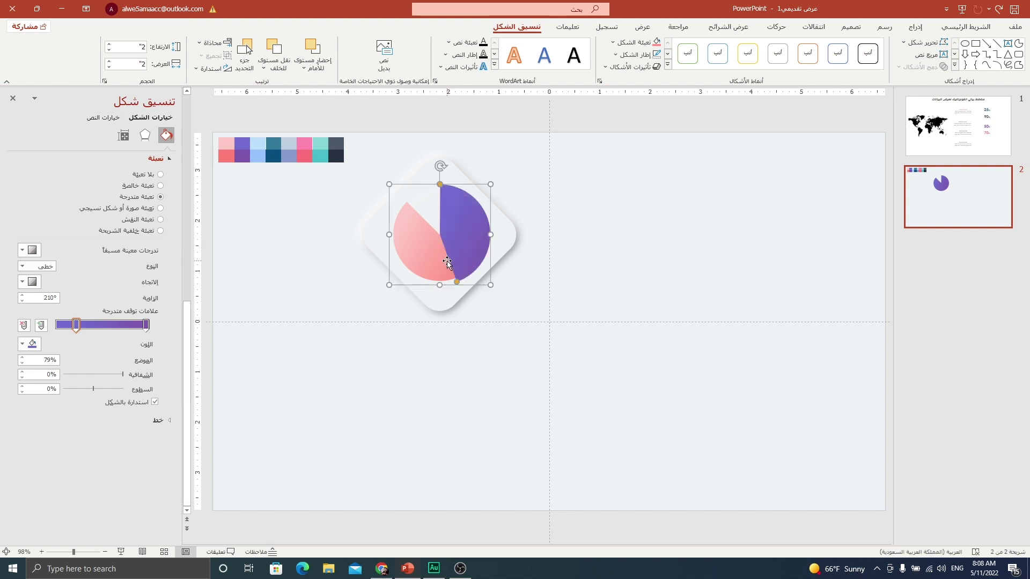
{"action": "key", "text": "Escape"}
{"action": "left_click", "coordinate": [944, 147]}
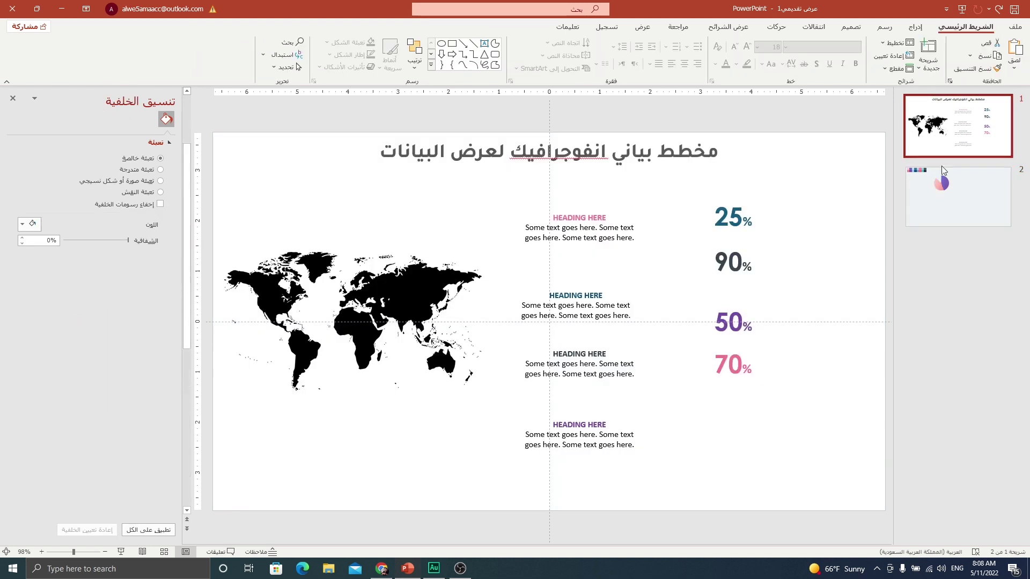
{"action": "left_click", "coordinate": [943, 204]}
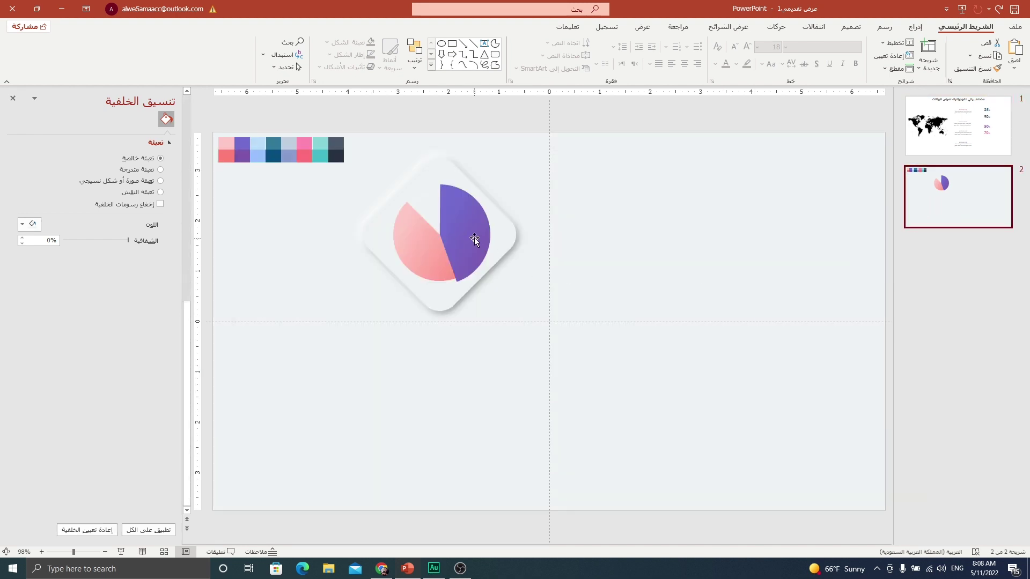
{"action": "left_click", "coordinate": [469, 258]}
{"action": "left_click_drag", "start_coordinate": [456, 281], "coordinate": [425, 276]}
Give both partial circles an outer shadow preset at 0°, with 74% transparency and a blur of 14 pt.
{"action": "double_click", "coordinate": [460, 230]}
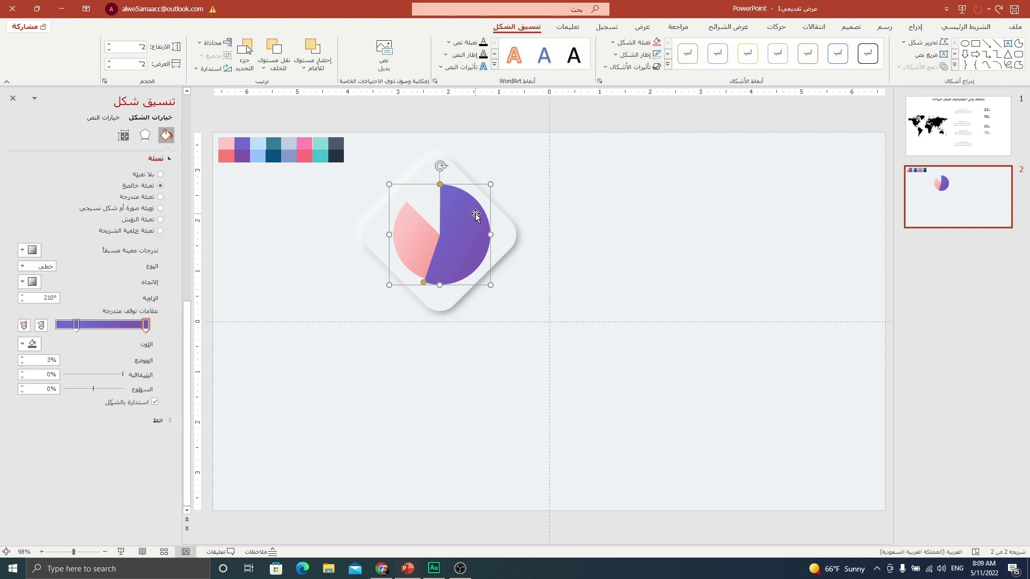
{"action": "left_click", "coordinate": [417, 236], "text": "shift"}
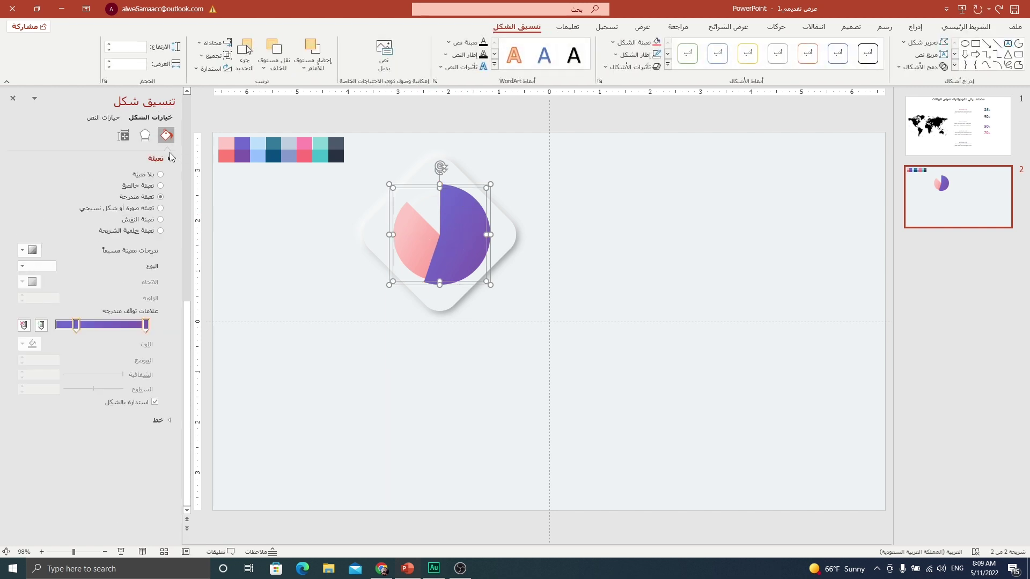
{"action": "left_click", "coordinate": [145, 135]}
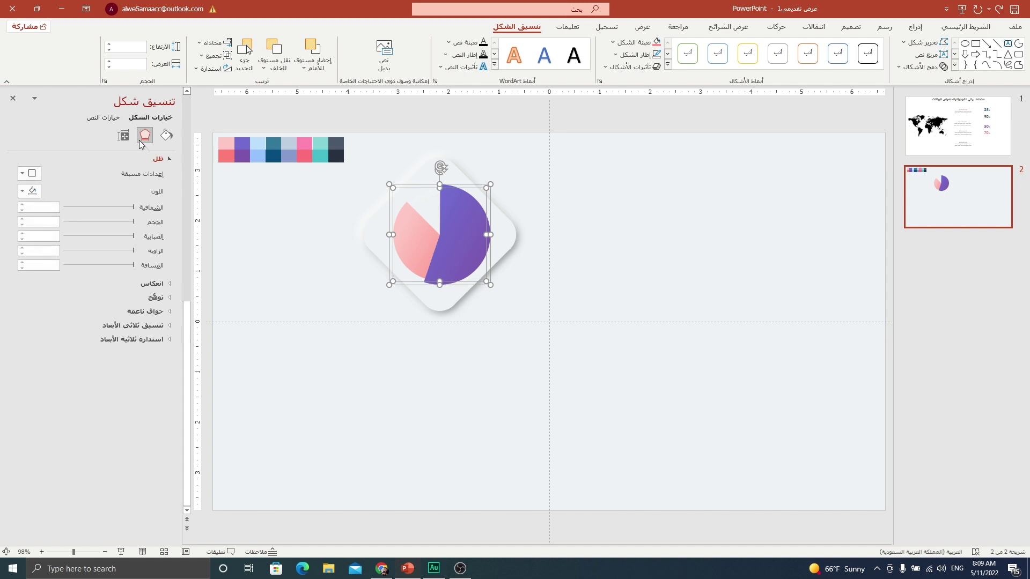
{"action": "left_click", "coordinate": [25, 174]}
{"action": "left_click", "coordinate": [63, 288]}
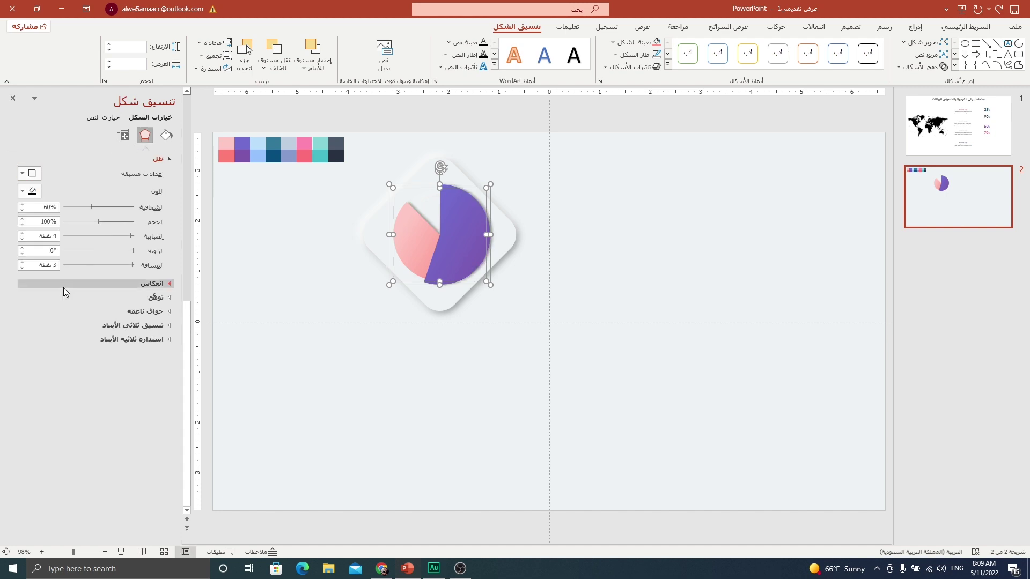
{"action": "mouse_move", "coordinate": [91, 207]}
{"action": "left_mouse_down"}
{"action": "mouse_move", "coordinate": [108, 204]}
{"action": "mouse_move", "coordinate": [85, 205]}
{"action": "left_mouse_up"}
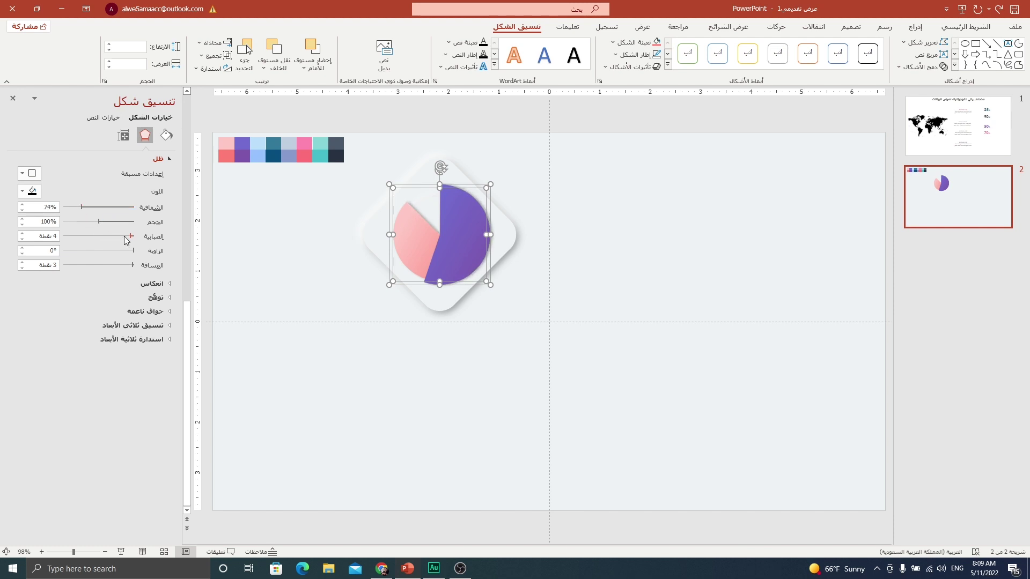
{"action": "left_click_drag", "start_coordinate": [132, 236], "coordinate": [124, 236]}
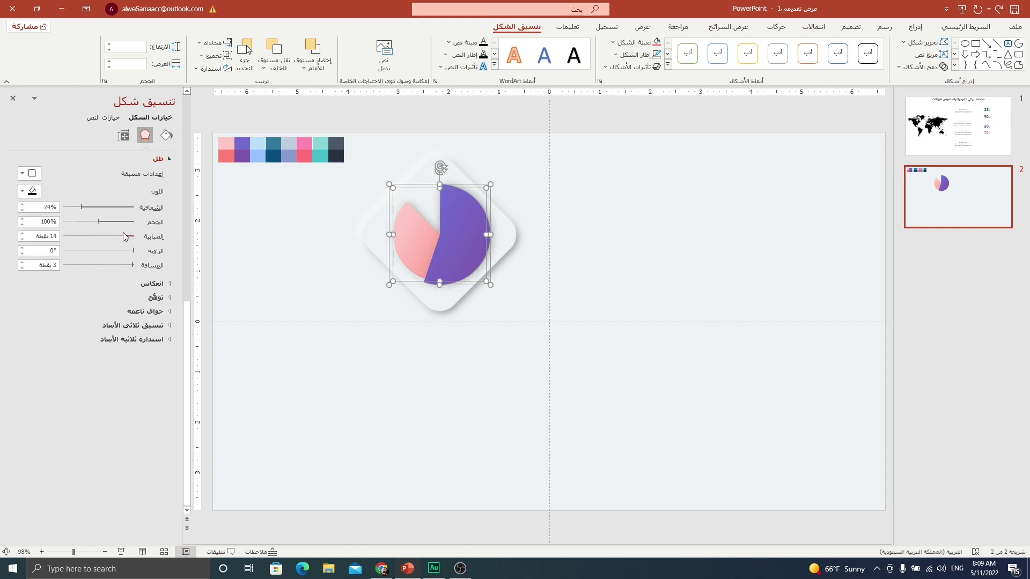
{"action": "left_click", "coordinate": [348, 225]}
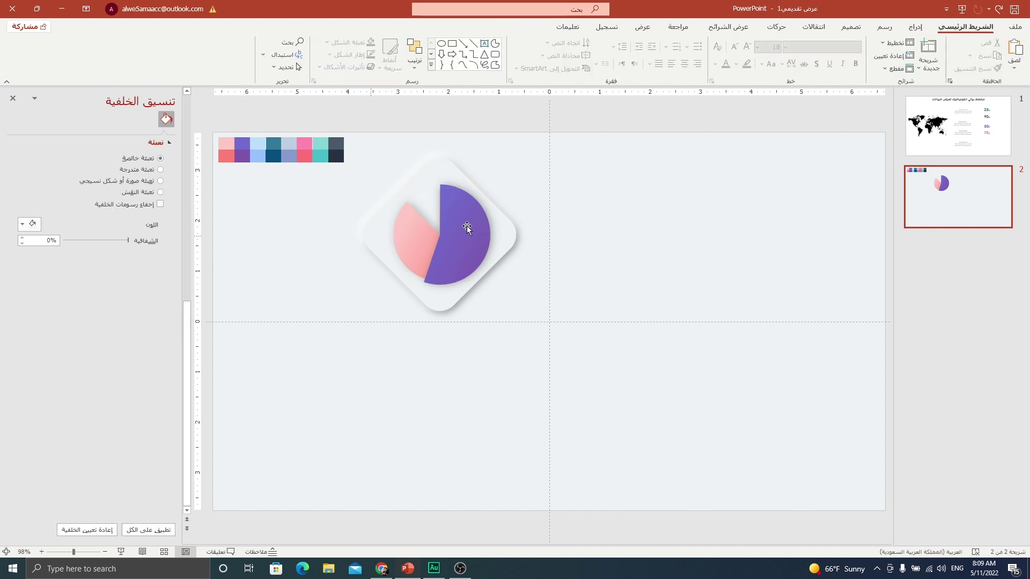
Bring the 1.49" soft-shadowed inner circle in front of both partial circles to form a ring.
{"action": "left_click", "coordinate": [417, 238]}
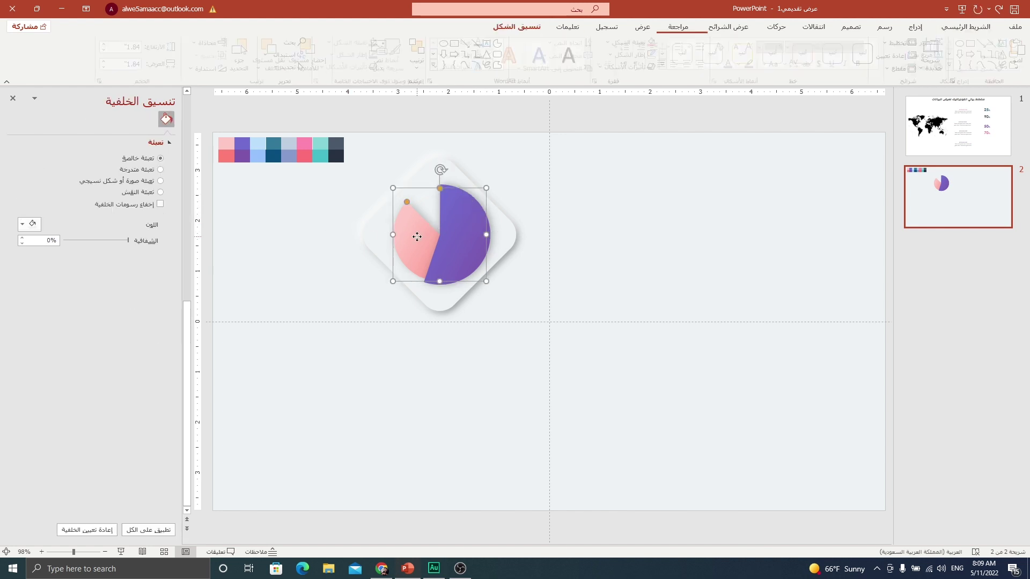
{"action": "right_click", "coordinate": [425, 211]}
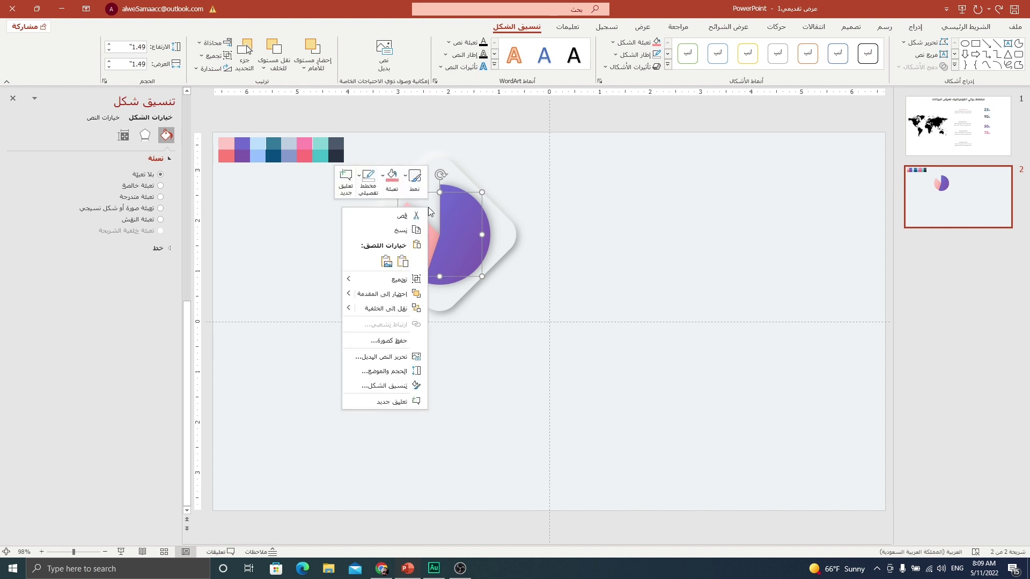
{"action": "left_click", "coordinate": [379, 294]}
{"action": "left_click", "coordinate": [333, 238]}
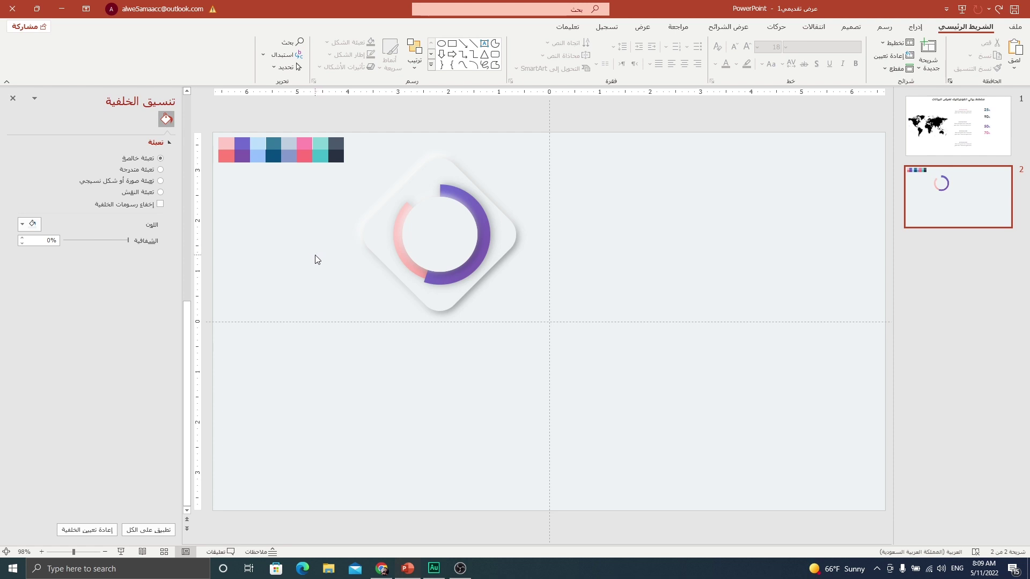
Group the whole diamond chart, move it to the slide's lower left and place a copy diagonally above its right side.
{"action": "left_click_drag", "start_coordinate": [587, 109], "coordinate": [339, 346]}
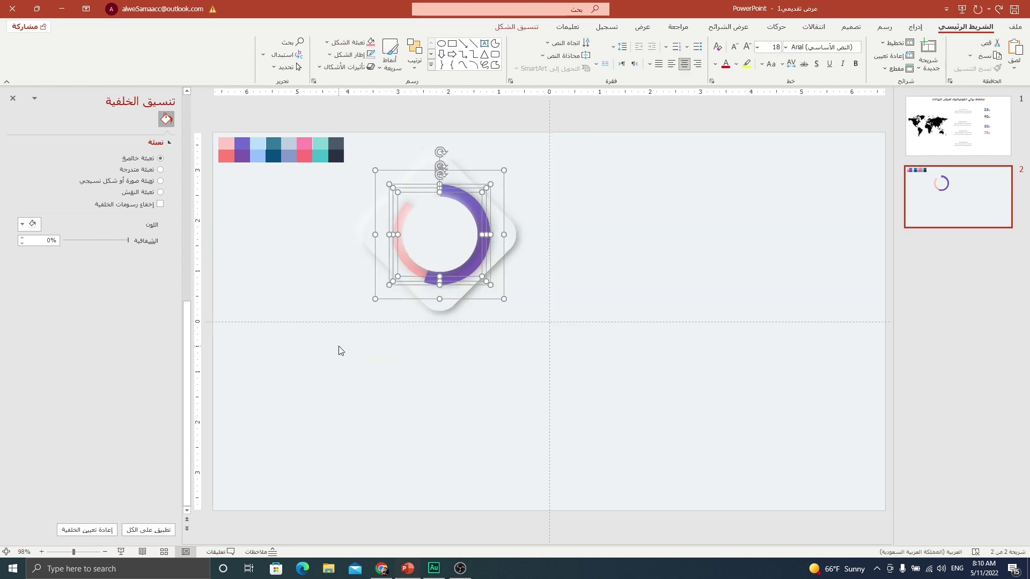
{"action": "left_click", "coordinate": [449, 303]}
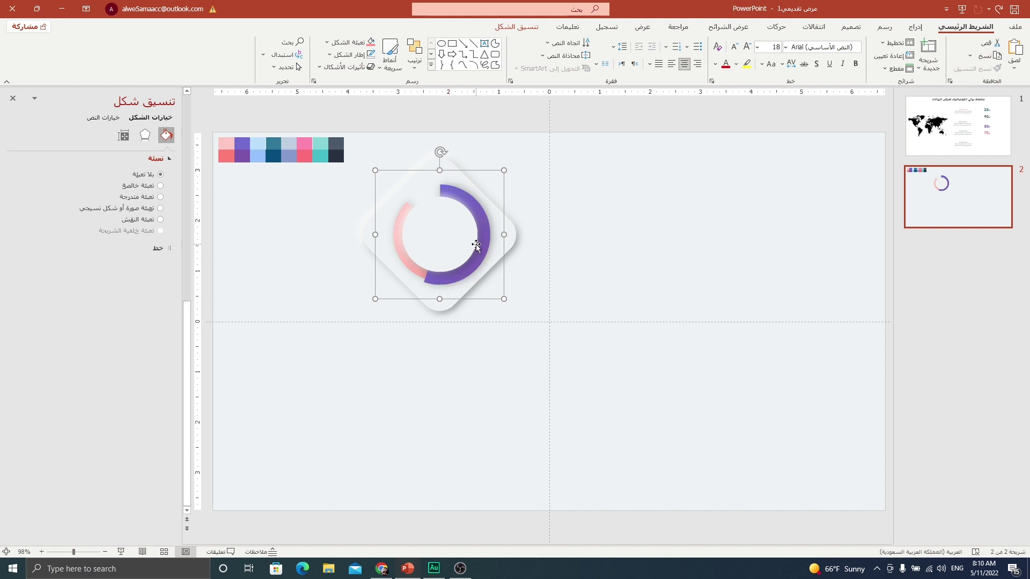
{"action": "left_click_drag", "start_coordinate": [474, 245], "coordinate": [489, 282]}
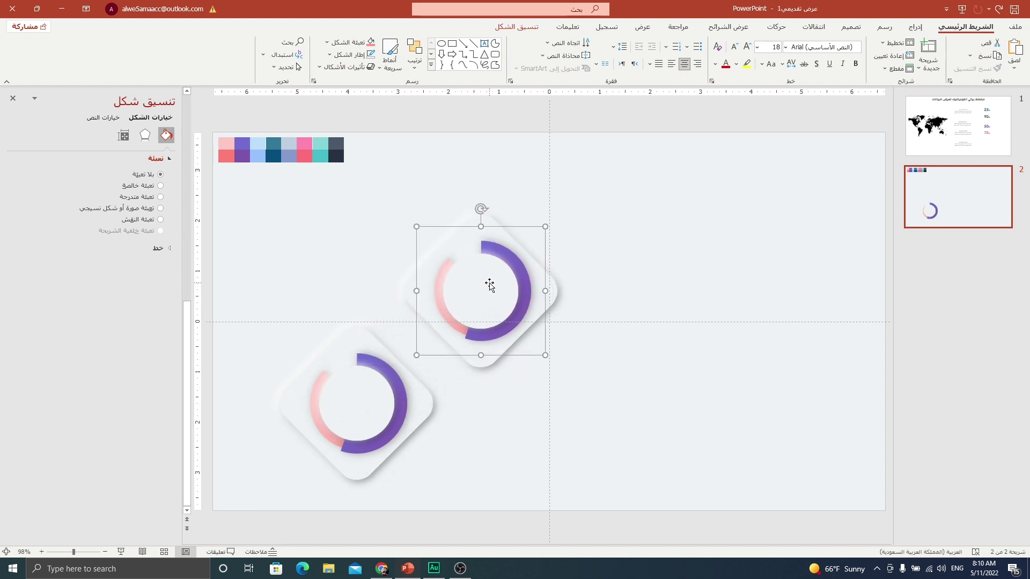
Add two more copies of the diamond chart, one lower and one upper, continuing the zigzag row across the slide.
{"action": "key", "text": "ctrl+d"}
{"action": "left_click_drag", "start_coordinate": [566, 250], "coordinate": [587, 417]}
{"action": "key", "text": "ctrl+d"}
{"action": "scroll", "coordinate": [694, 430], "scroll_direction": "down", "scroll_amount": 2}
{"action": "left_click_drag", "start_coordinate": [695, 430], "coordinate": [706, 207]}
{"action": "scroll", "coordinate": [712, 207], "scroll_direction": "up", "scroll_amount": 2}
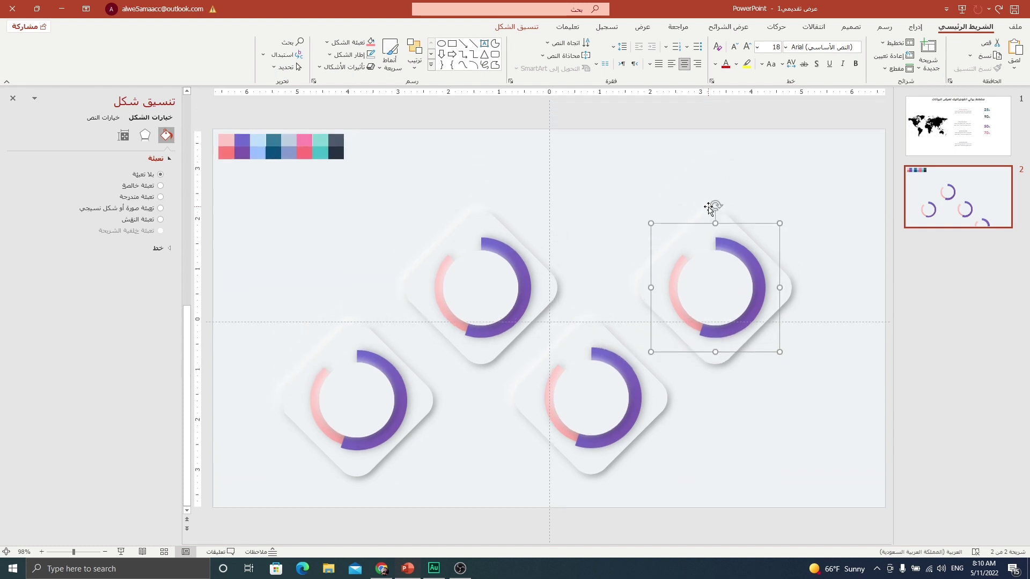
Align the two upper diamond charts by their top edges.
{"action": "left_click", "coordinate": [485, 285], "text": "shift"}
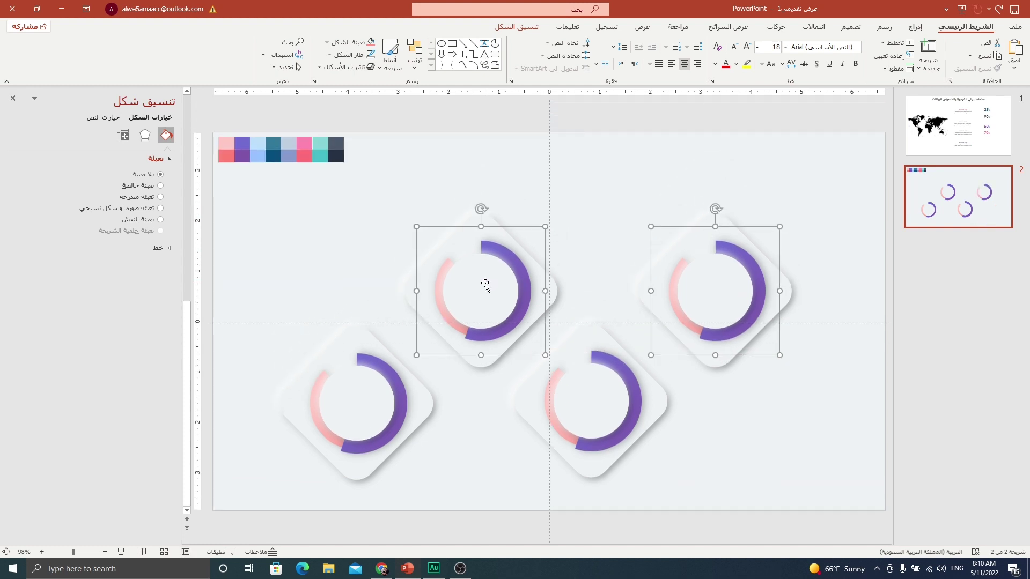
{"action": "left_click", "coordinate": [516, 27]}
{"action": "left_click", "coordinate": [223, 43]}
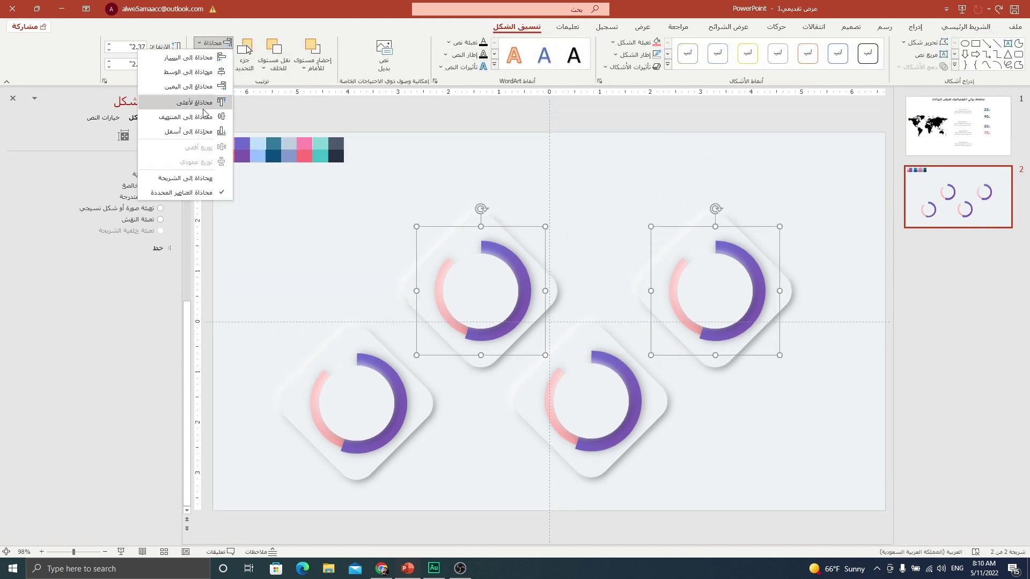
{"action": "left_click", "coordinate": [193, 102]}
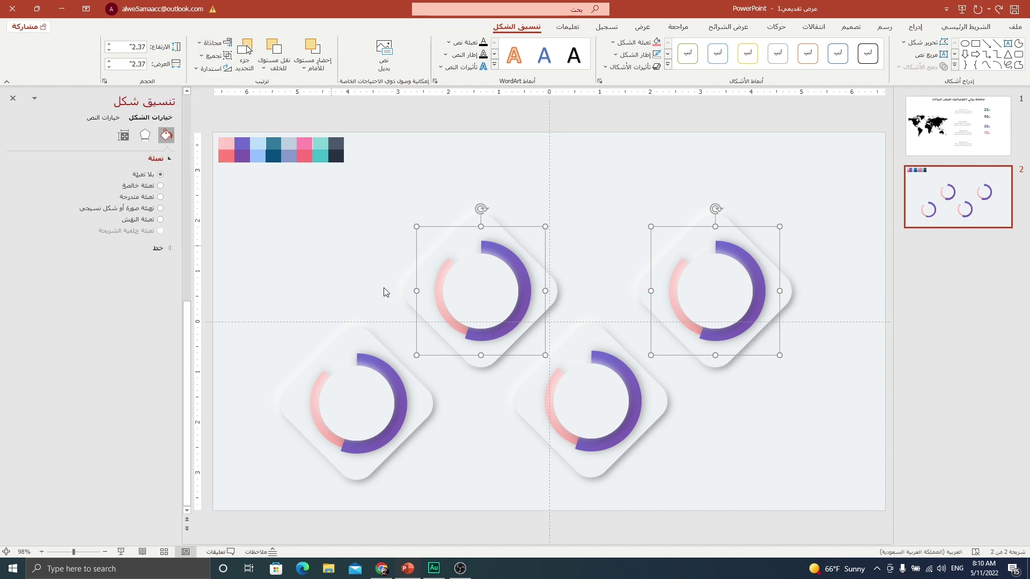
Align the two lower diamond charts by their bottom edges.
{"action": "left_click", "coordinate": [569, 416]}
{"action": "left_click", "coordinate": [378, 403], "text": "shift"}
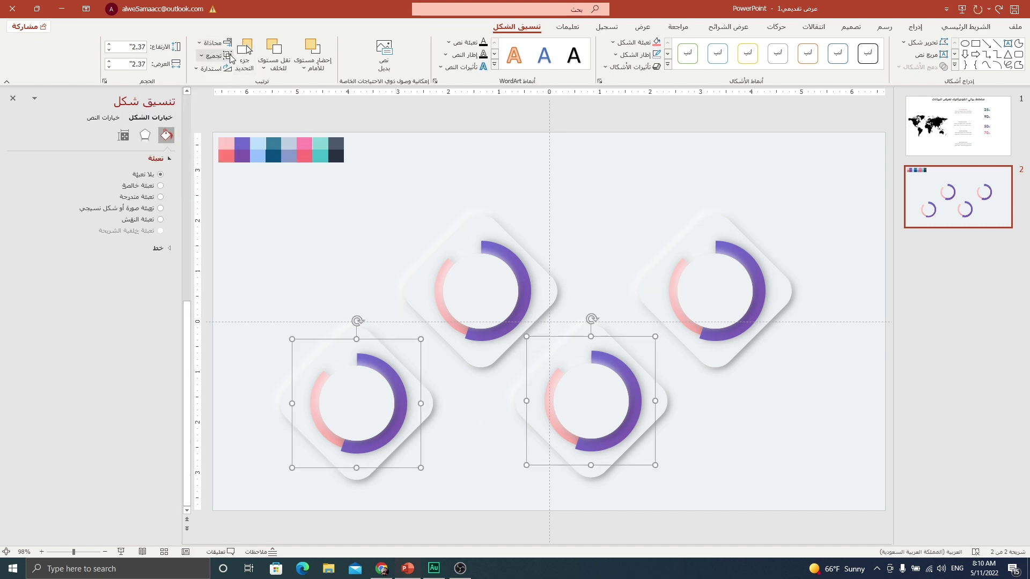
{"action": "left_click", "coordinate": [213, 43]}
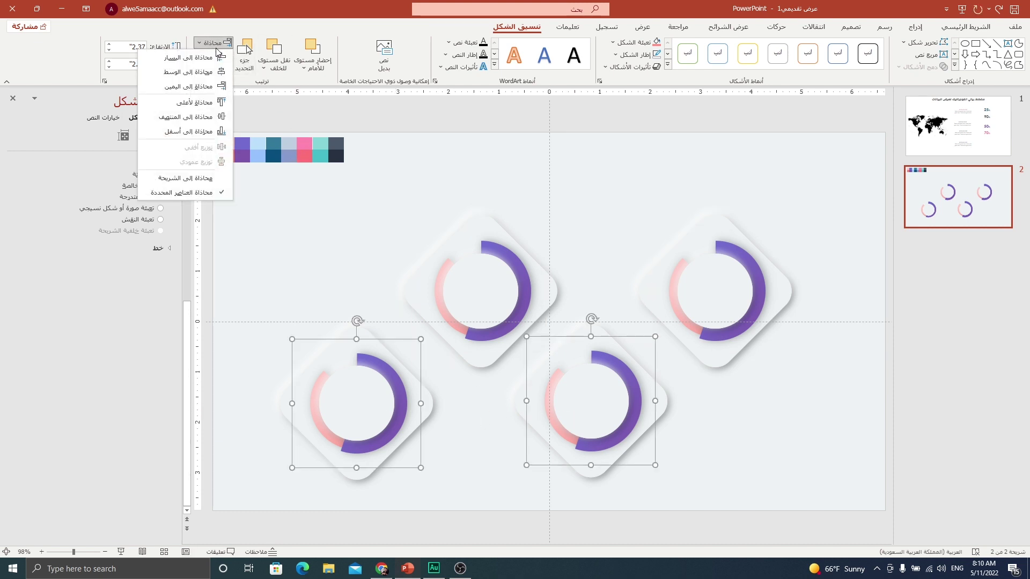
{"action": "left_click", "coordinate": [190, 131]}
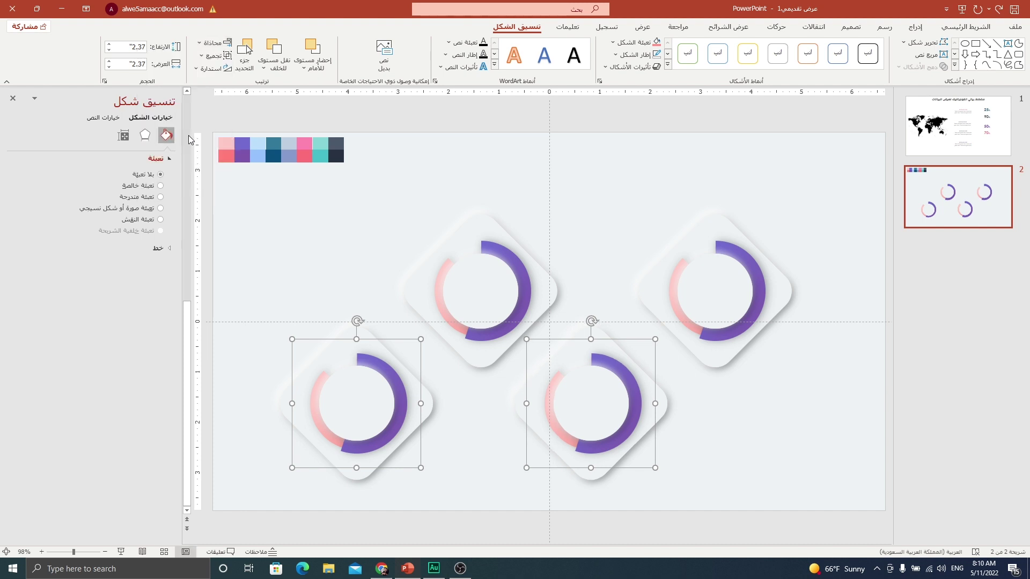
Distribute all four diamond charts horizontally with equal spacing.
{"action": "left_click", "coordinate": [460, 292], "text": "shift"}
{"action": "left_click", "coordinate": [667, 268], "text": "shift"}
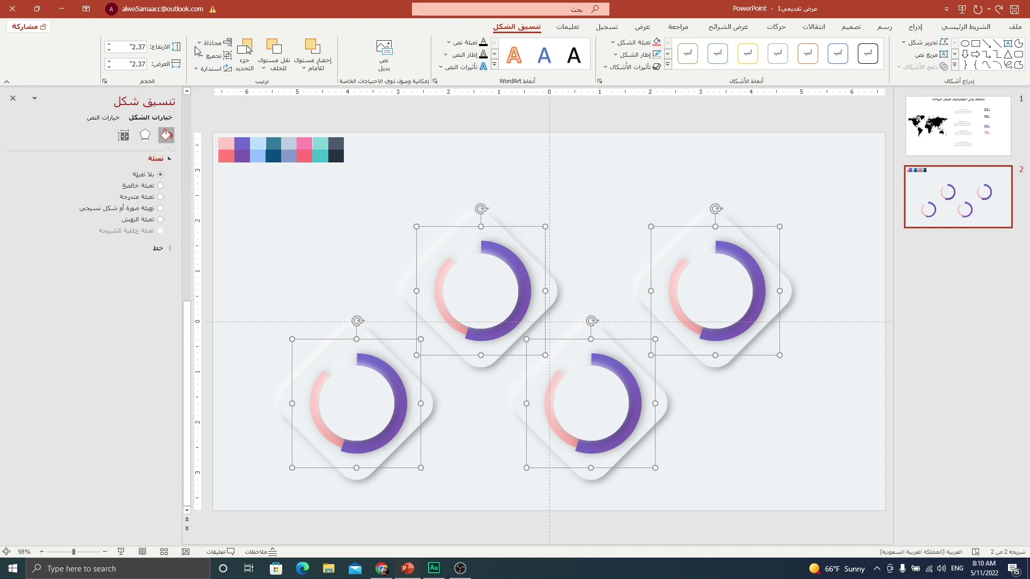
{"action": "left_click", "coordinate": [212, 43]}
{"action": "left_click", "coordinate": [177, 147]}
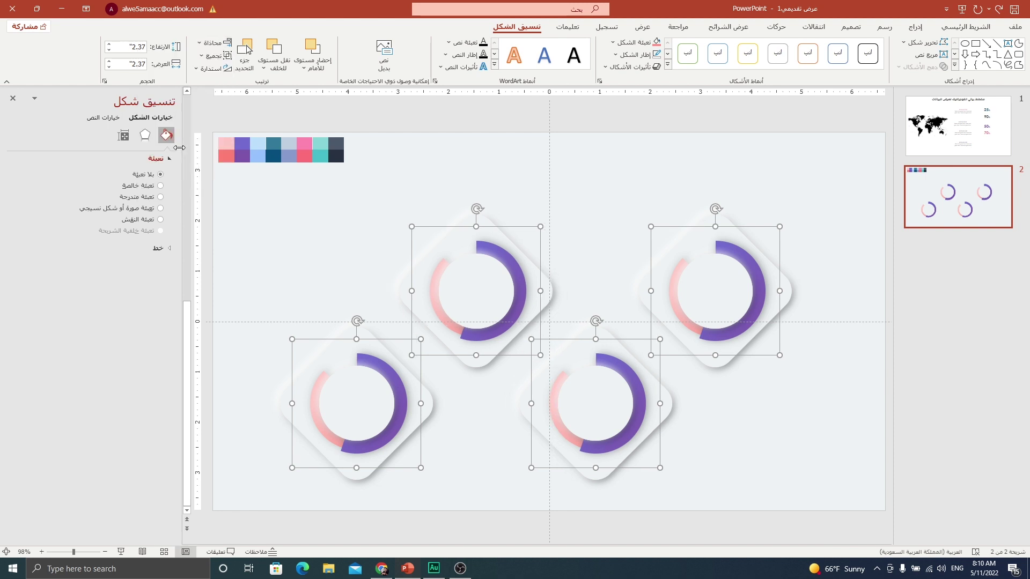
{"action": "left_click", "coordinate": [603, 181]}
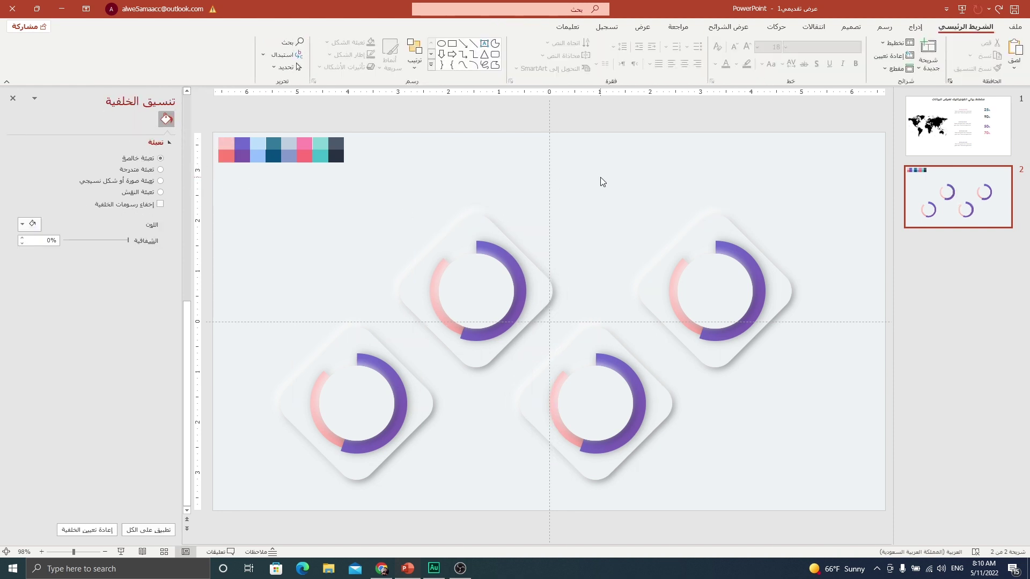
Ungroup the upper diamond chart just left of the slide's centre so its parts can be edited individually.
{"action": "left_click", "coordinate": [471, 276]}
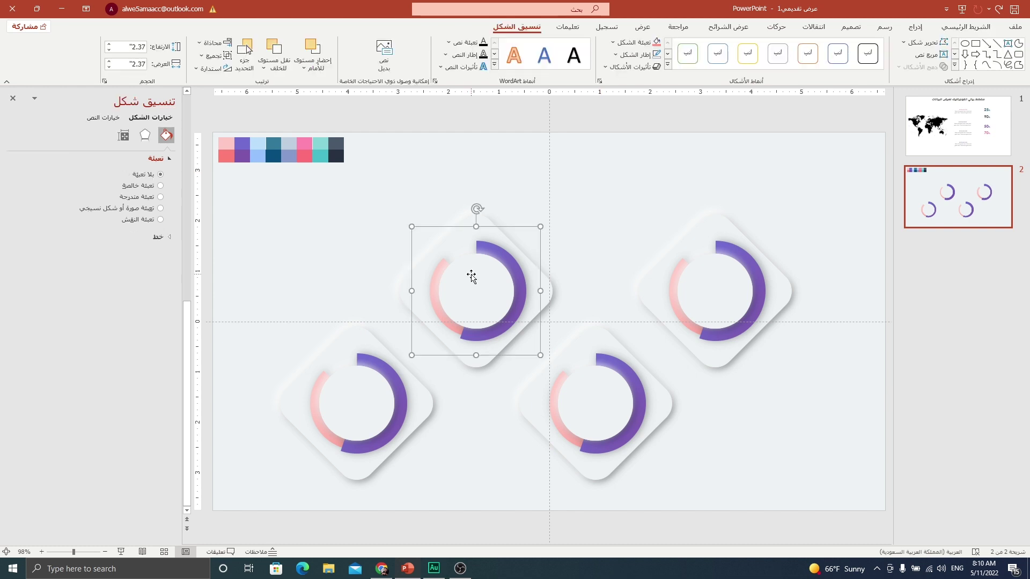
{"action": "right_click", "coordinate": [471, 276]}
{"action": "mouse_move", "coordinate": [429, 346]}
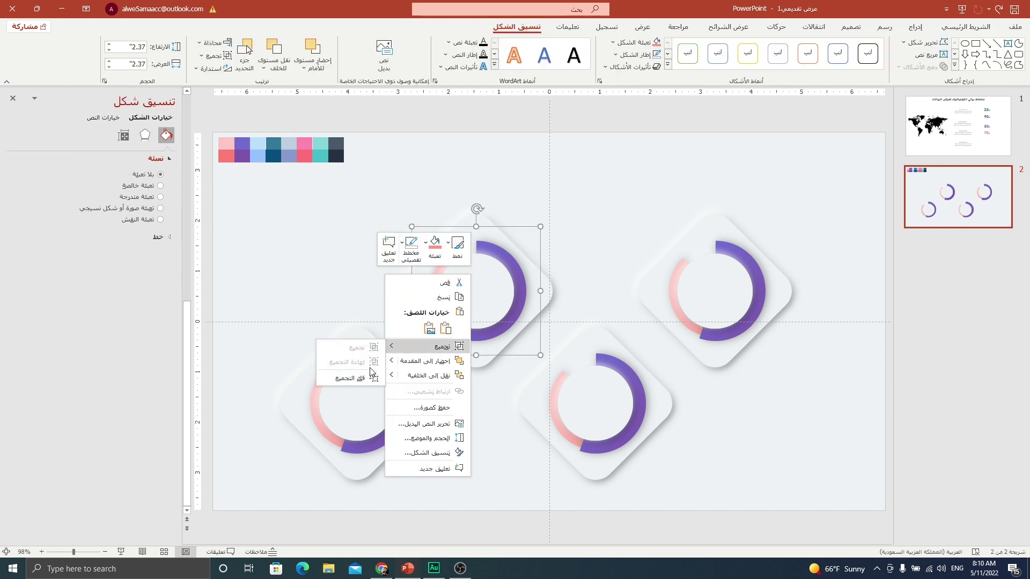
{"action": "left_click", "coordinate": [361, 379]}
{"action": "left_click", "coordinate": [361, 269]}
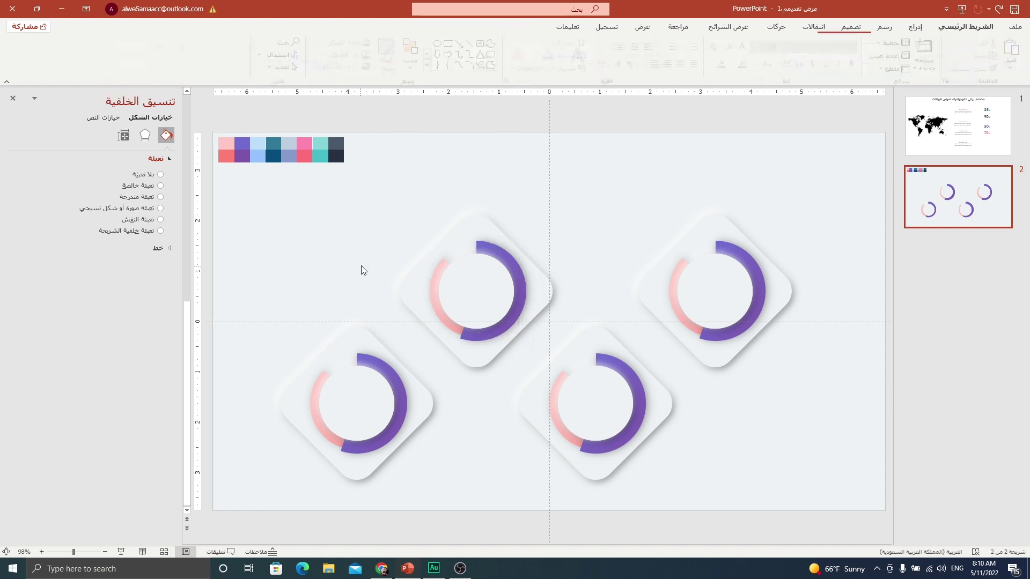
Recolour the ungrouped chart's pink arc with the palette's light blue pair, sampling medium blue for the 3% gradient stop and pale blue for the 79% stop.
{"action": "left_click", "coordinate": [437, 274]}
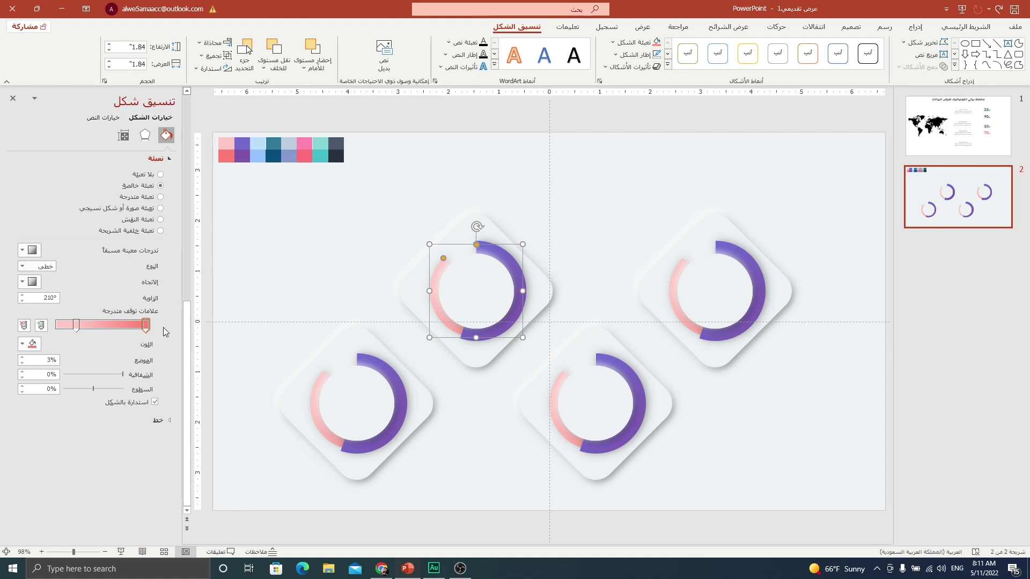
{"action": "left_click", "coordinate": [146, 326]}
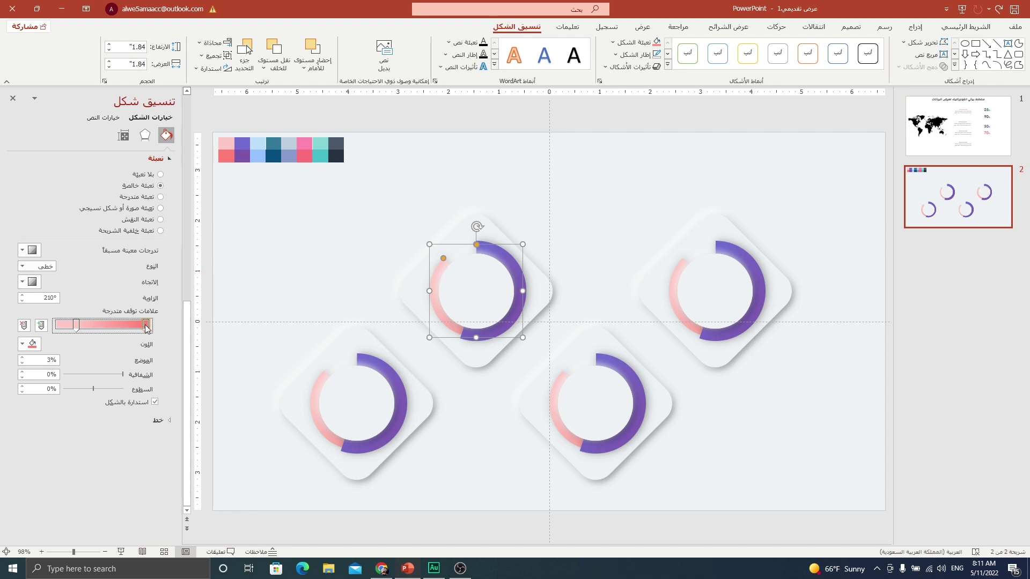
{"action": "left_click", "coordinate": [31, 343]}
{"action": "left_click", "coordinate": [69, 504]}
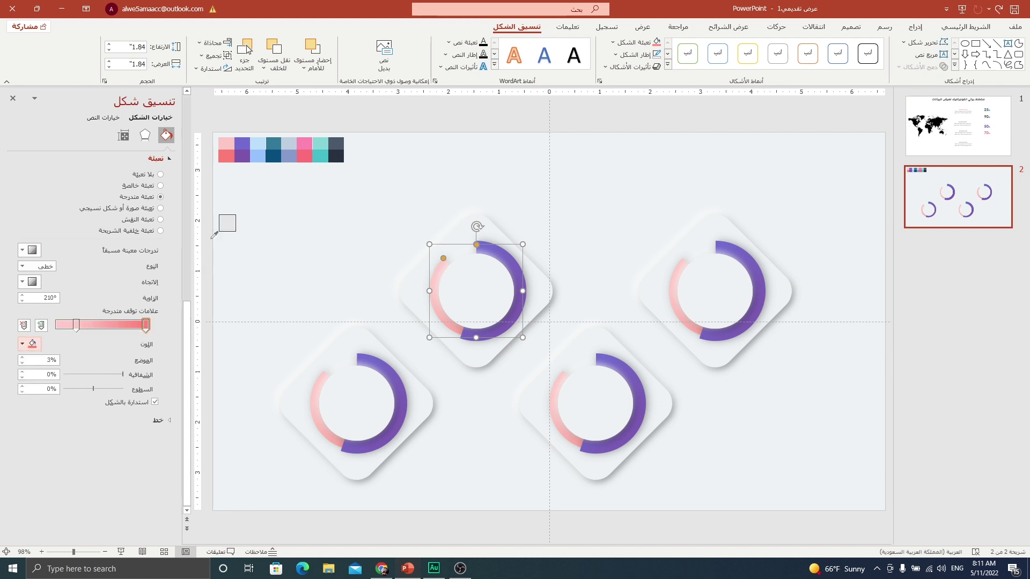
{"action": "left_click", "coordinate": [261, 156]}
{"action": "left_click", "coordinate": [76, 325]}
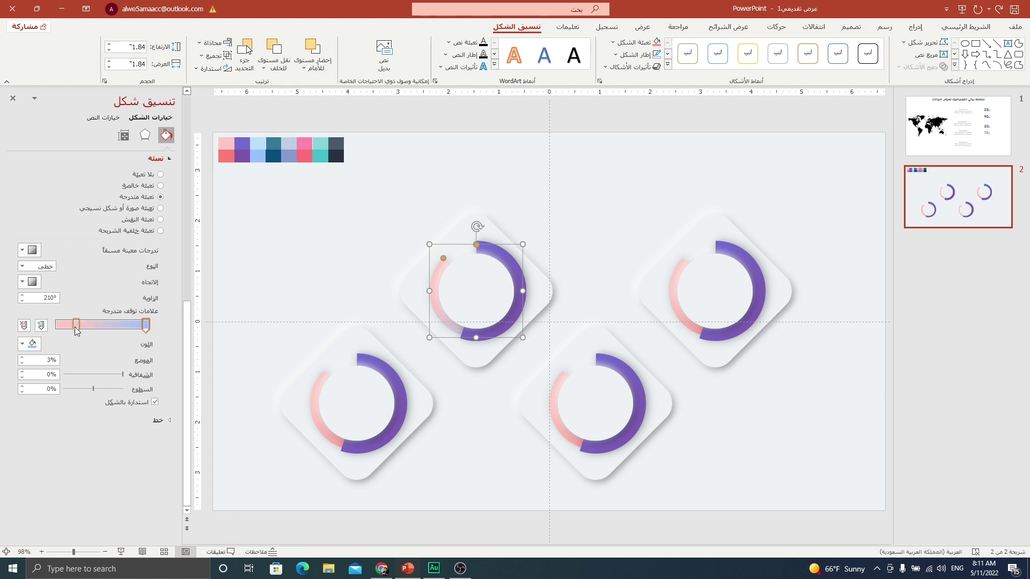
{"action": "left_click", "coordinate": [31, 343]}
{"action": "left_click", "coordinate": [69, 504]}
{"action": "left_click", "coordinate": [262, 149]}
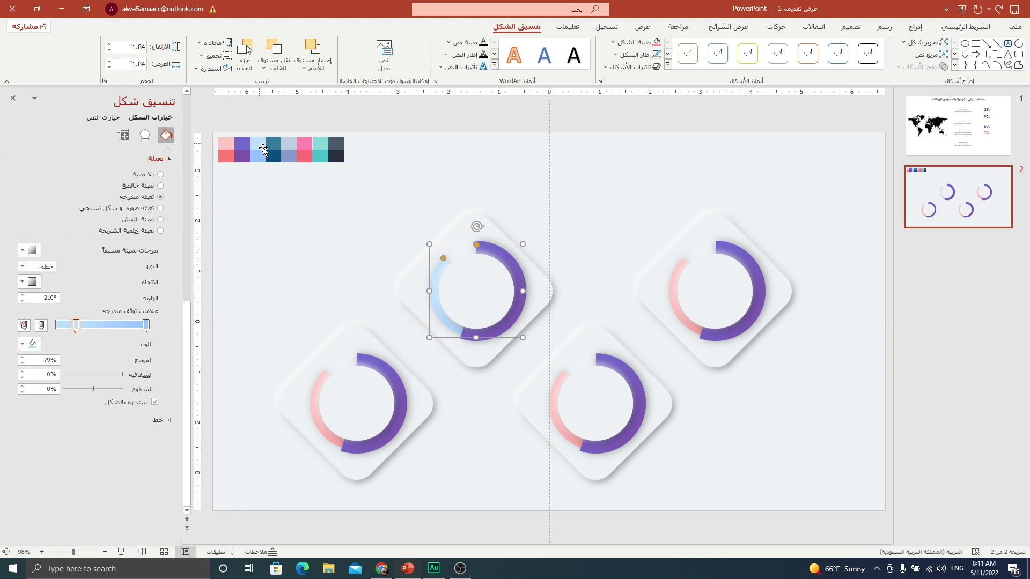
Recolour the same chart's purple arc by sampling the palette's dark blue for the 3% gradient stop and teal for the 79% stop.
{"action": "left_click", "coordinate": [501, 258]}
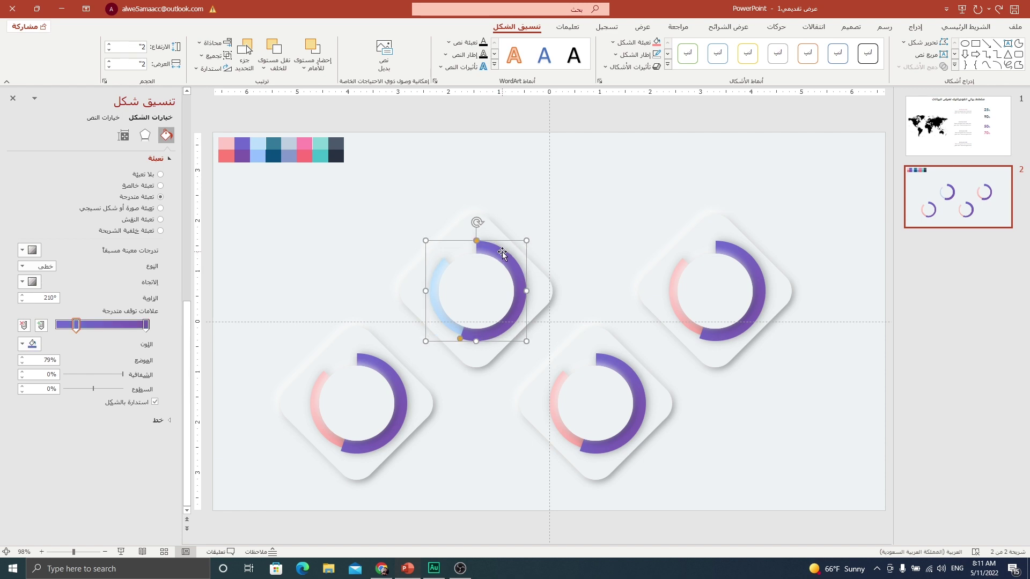
{"action": "left_click", "coordinate": [26, 343]}
{"action": "left_click", "coordinate": [68, 503]}
{"action": "left_click", "coordinate": [273, 156]}
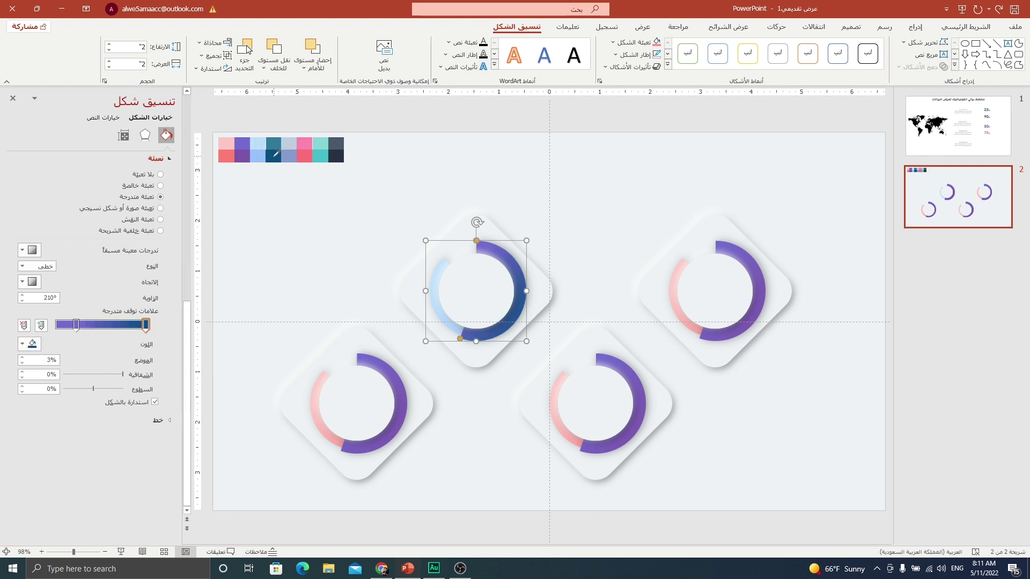
{"action": "left_click", "coordinate": [77, 327]}
{"action": "left_click", "coordinate": [27, 344]}
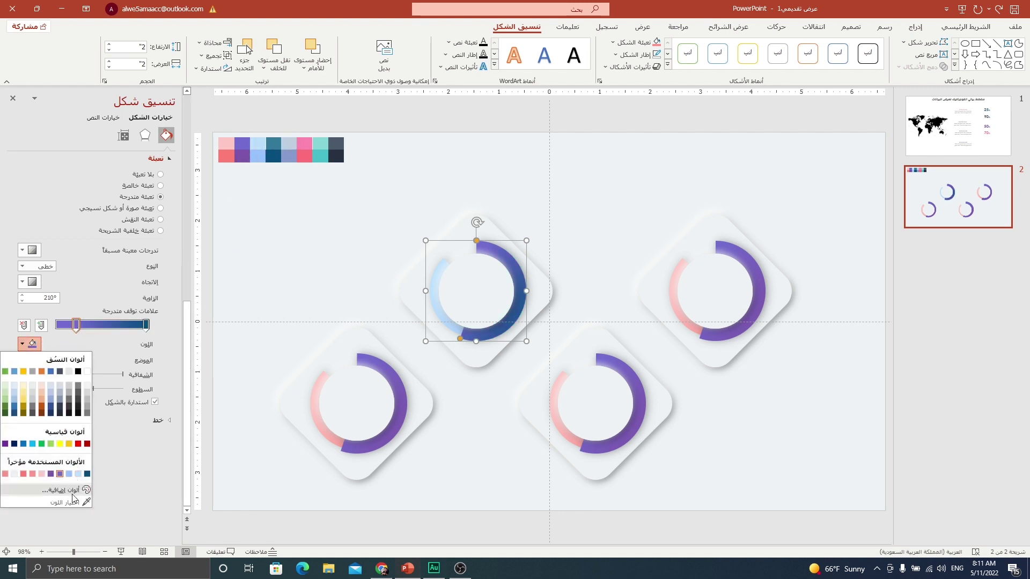
{"action": "left_click", "coordinate": [74, 506]}
{"action": "left_click", "coordinate": [276, 141]}
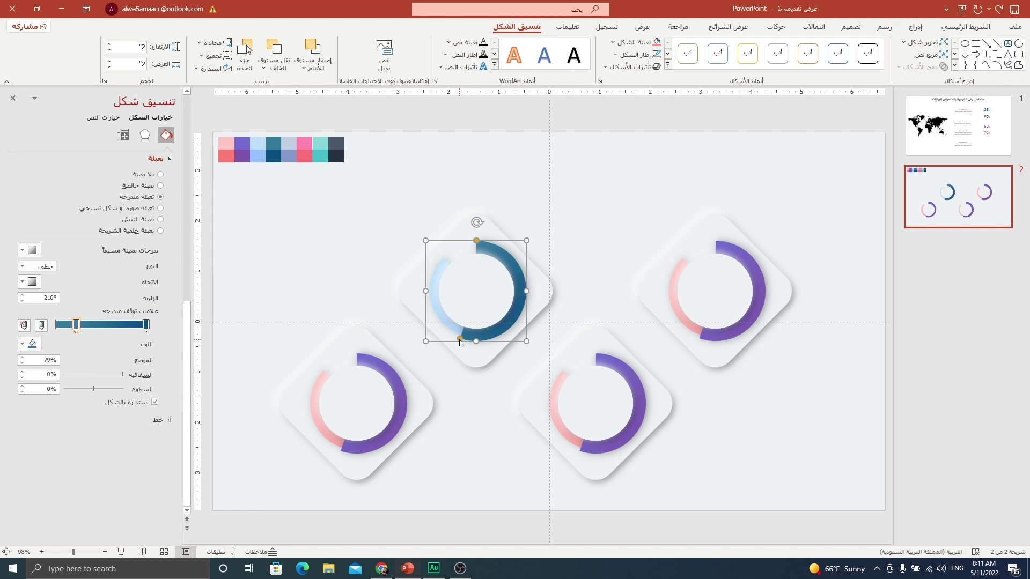
Shorten the teal arc to about a quarter of the ring, matching the 25% figure on slide 1.
{"action": "left_click_drag", "start_coordinate": [460, 340], "coordinate": [487, 345]}
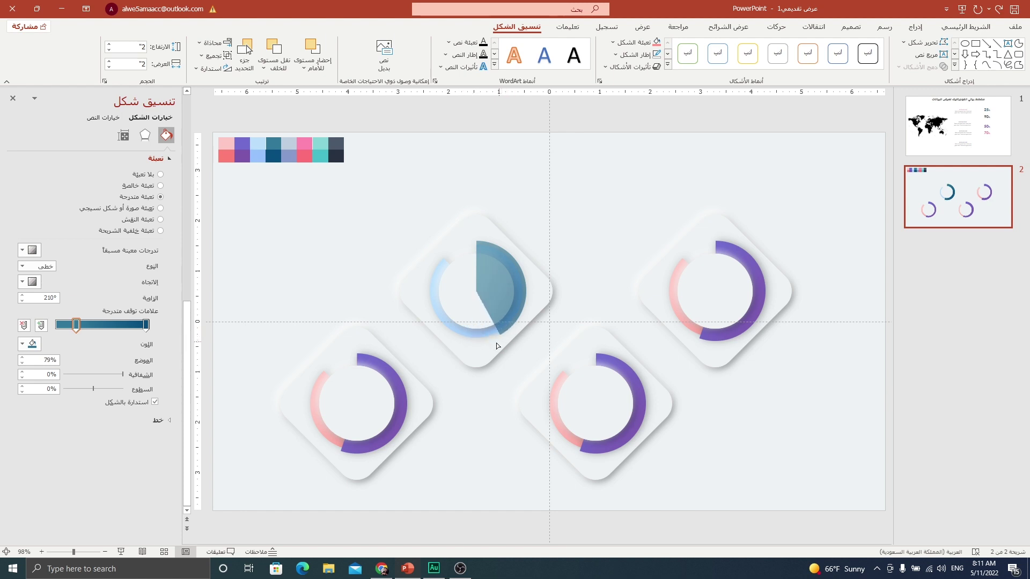
{"action": "left_click_drag", "start_coordinate": [497, 346], "coordinate": [491, 346]}
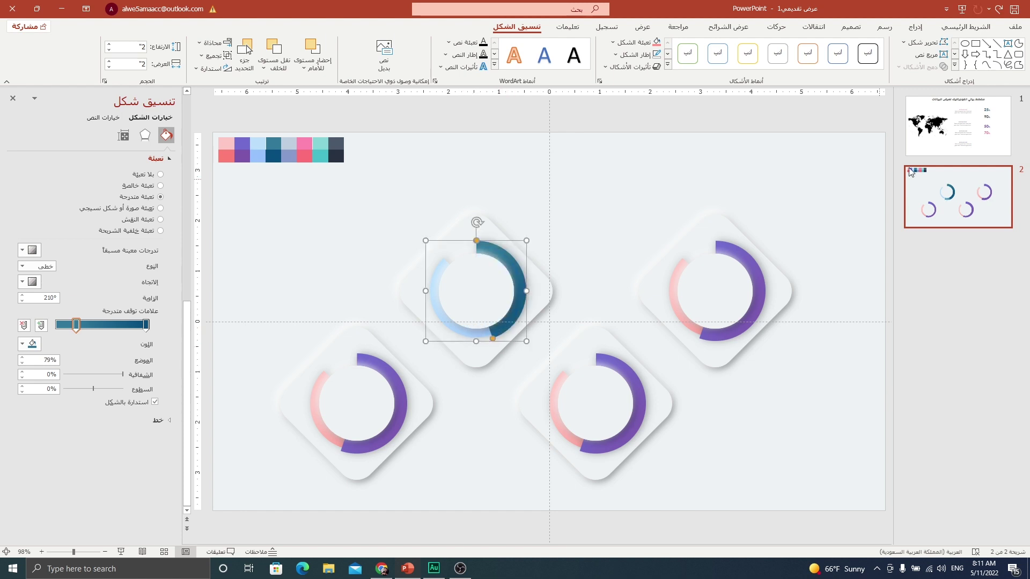
{"action": "left_click", "coordinate": [967, 138]}
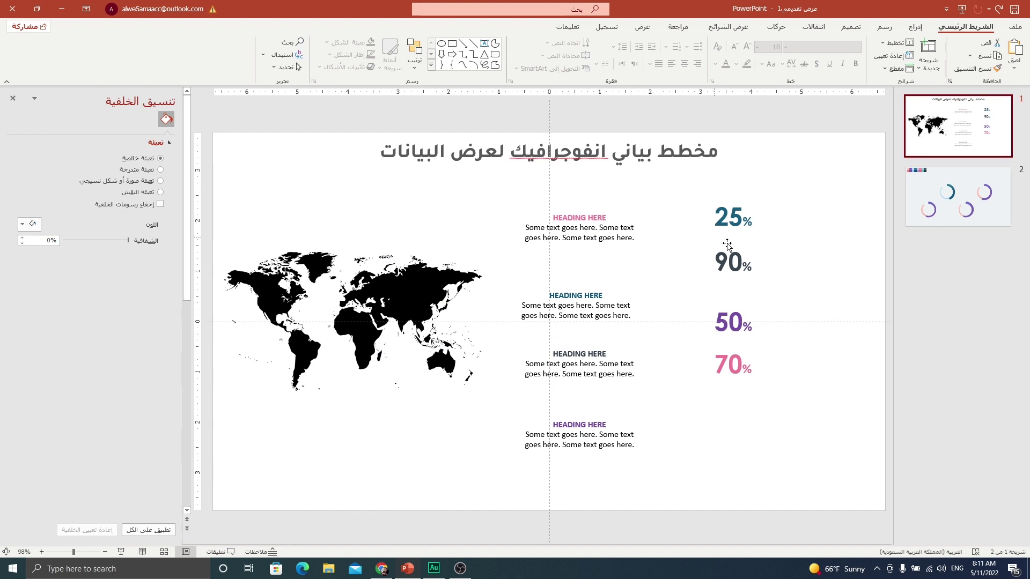
{"action": "left_click", "coordinate": [929, 188]}
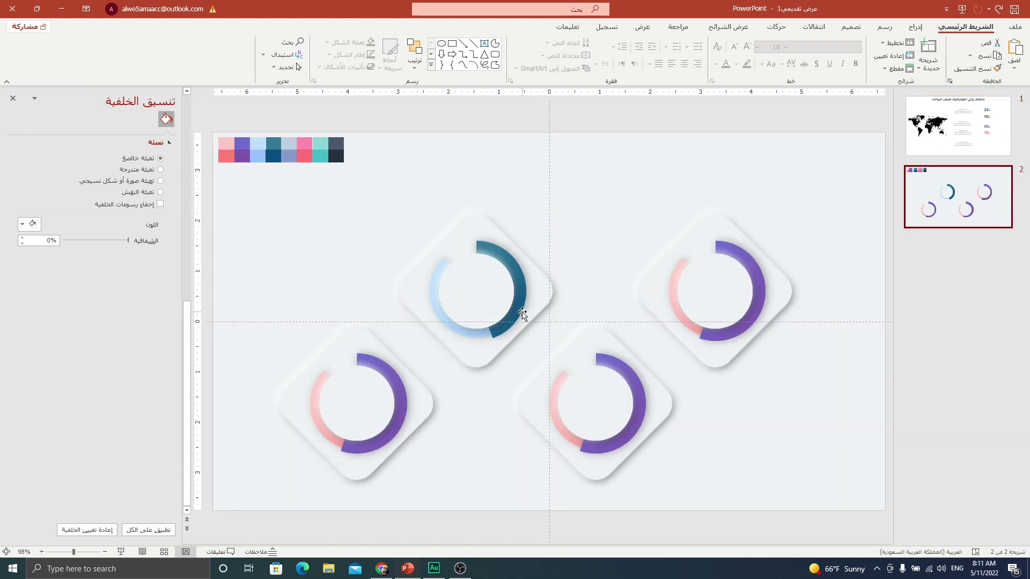
{"action": "left_click", "coordinate": [519, 312]}
{"action": "left_click_drag", "start_coordinate": [496, 343], "coordinate": [520, 330]}
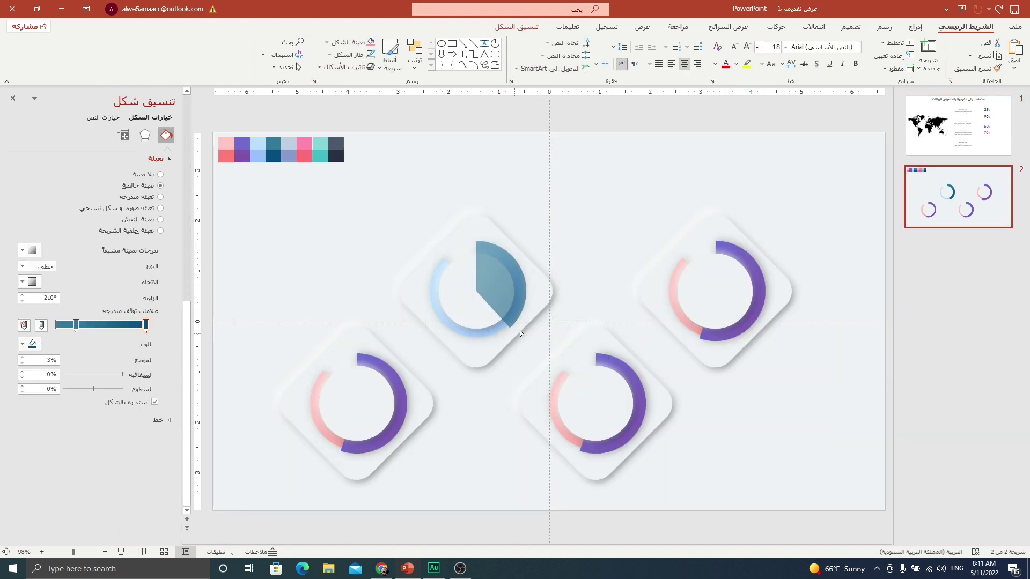
{"action": "left_click_drag", "start_coordinate": [539, 288], "coordinate": [540, 290]}
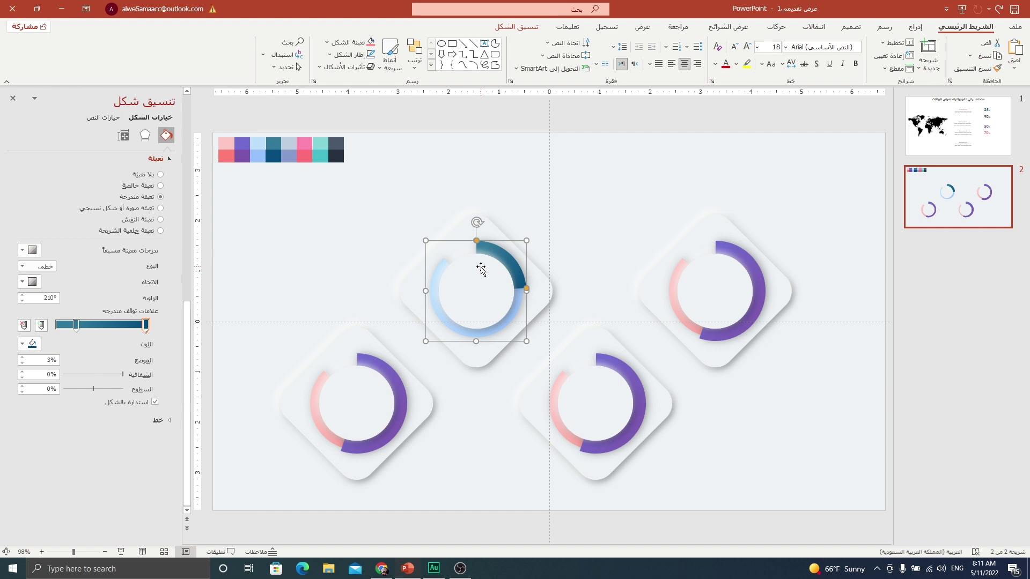
Ungroup the lower diamond chart nearest the slide's centre.
{"action": "left_click", "coordinate": [582, 396]}
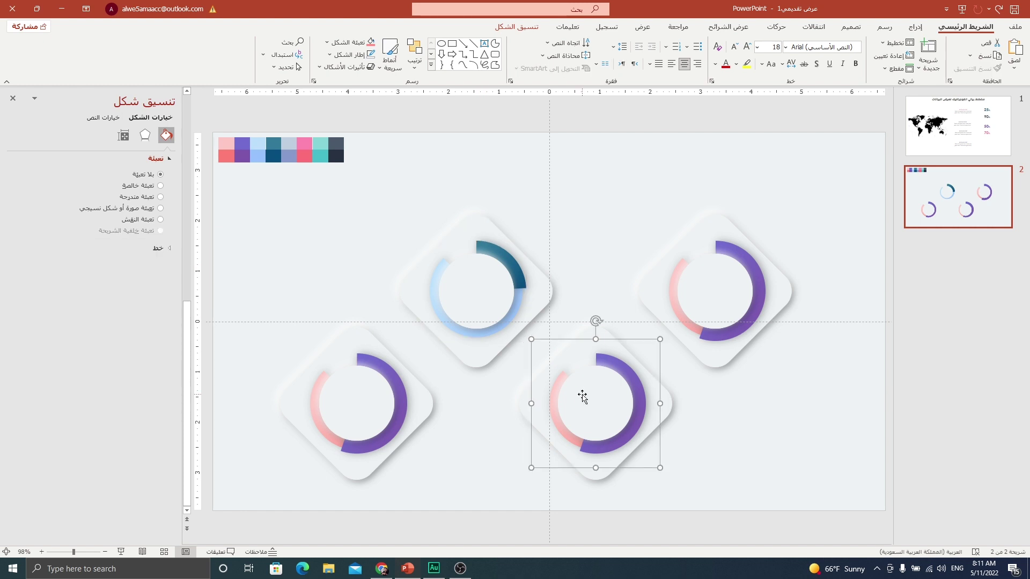
{"action": "right_click", "coordinate": [582, 397]}
{"action": "mouse_move", "coordinate": [531, 266]}
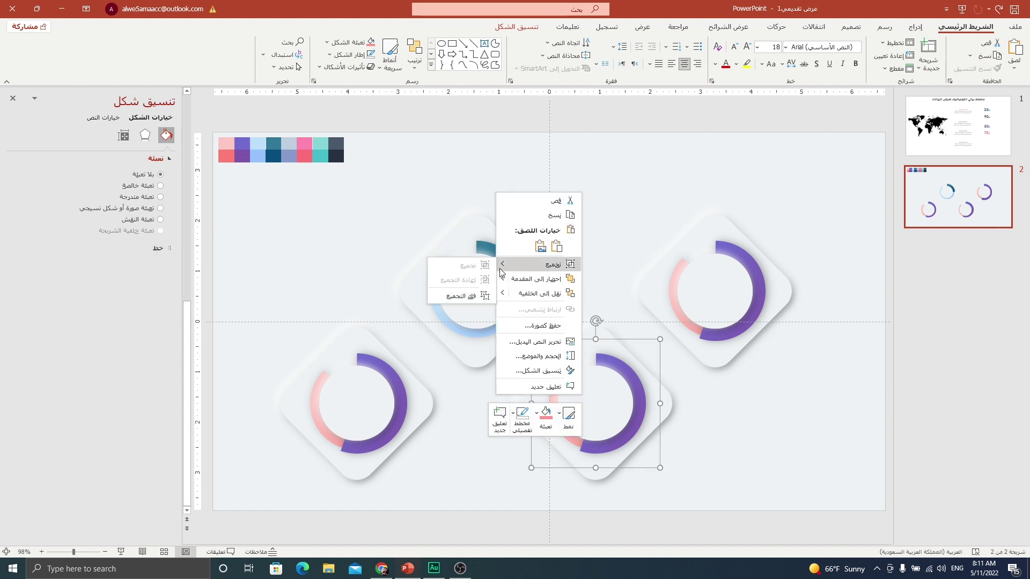
{"action": "left_click", "coordinate": [471, 296]}
{"action": "key", "text": "Escape"}
Recolour this lower chart's pink arc by sampling the palette's slate blue for the 3% gradient stop and pale grey-blue for the 79% stop.
{"action": "left_click", "coordinate": [551, 401]}
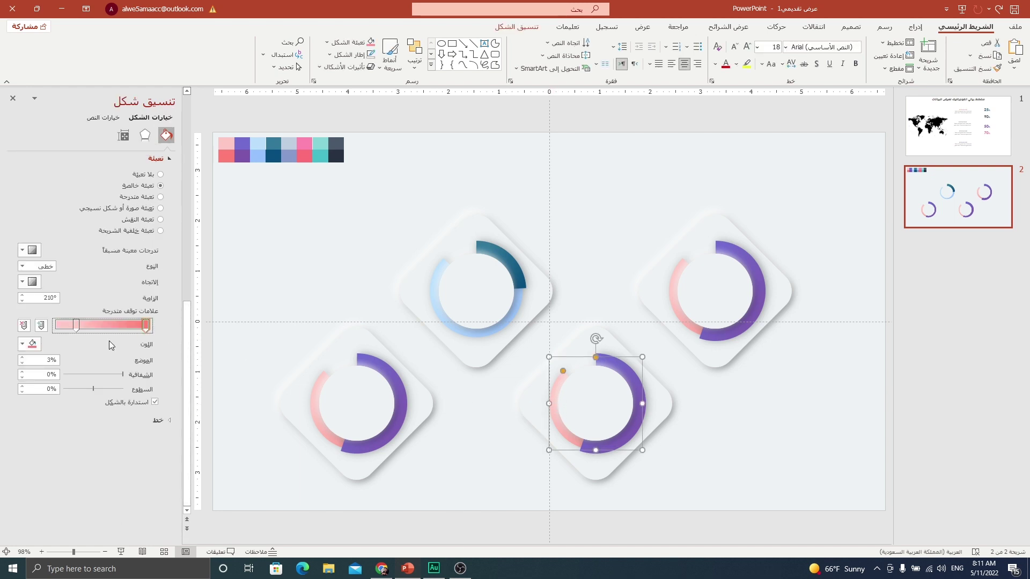
{"action": "left_click", "coordinate": [30, 344]}
{"action": "left_click", "coordinate": [51, 504]}
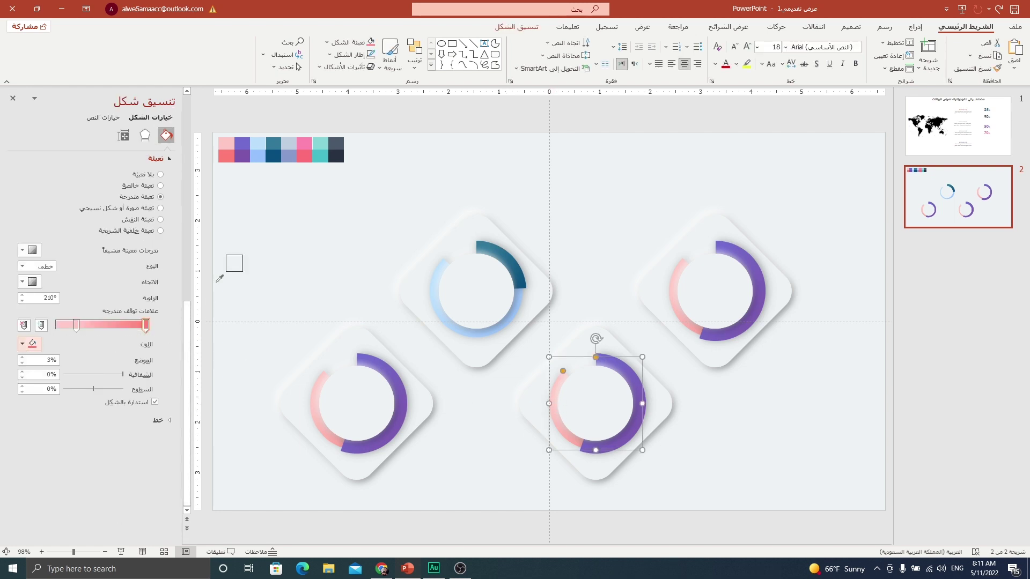
{"action": "left_click", "coordinate": [288, 156]}
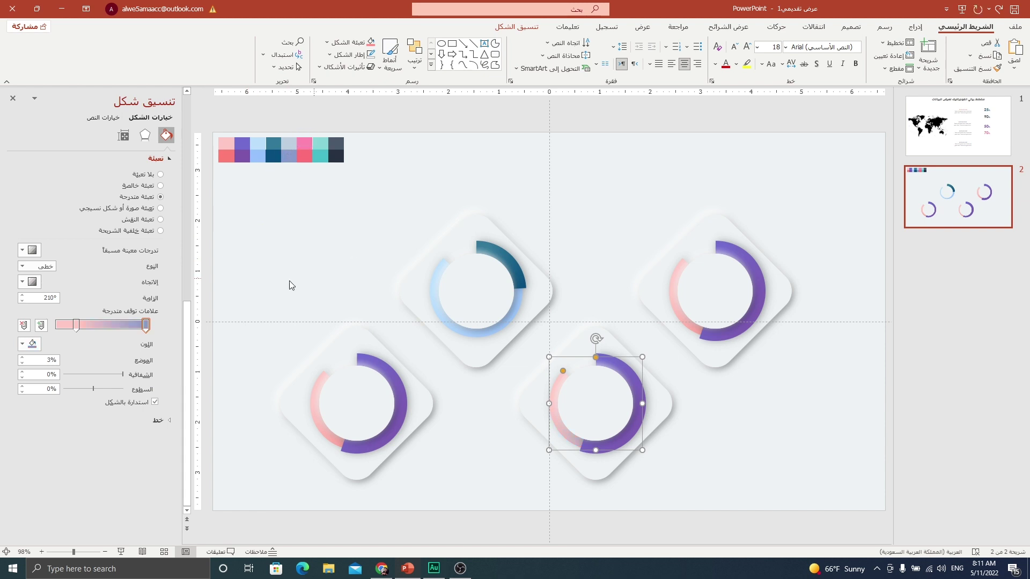
{"action": "left_click", "coordinate": [76, 326]}
{"action": "left_click", "coordinate": [30, 343]}
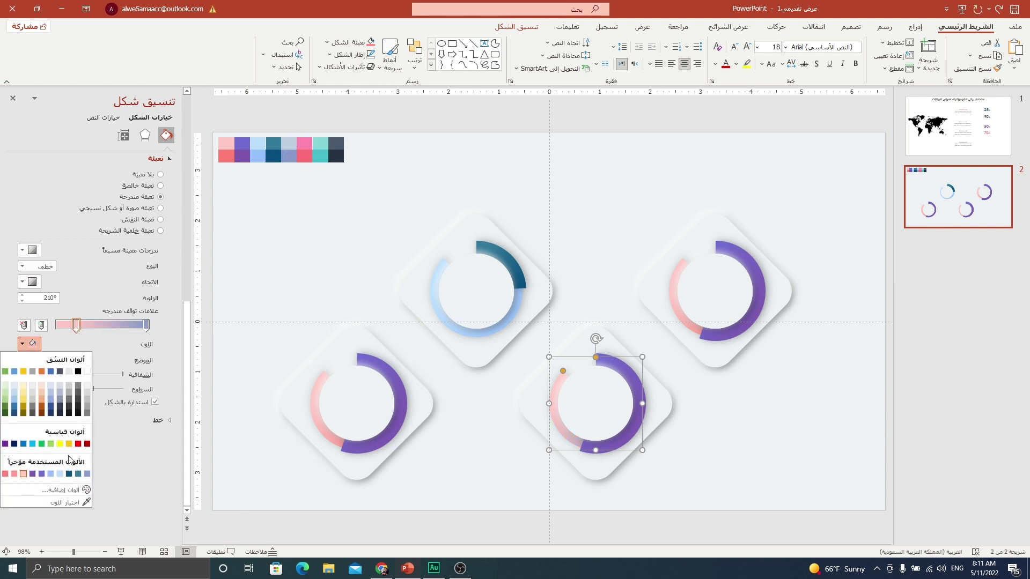
{"action": "left_click", "coordinate": [76, 503]}
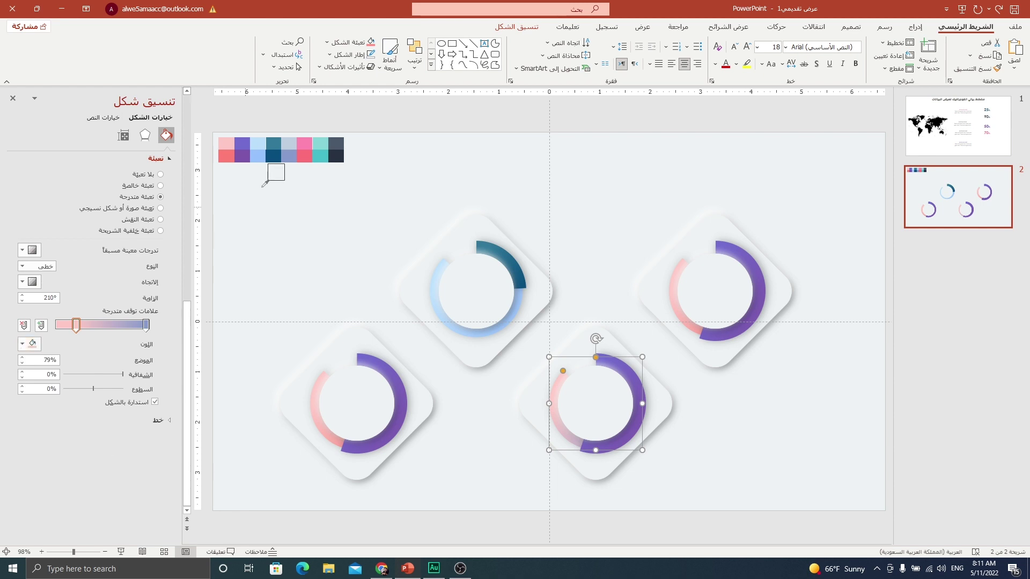
Recolour this lower chart's purple arc by sampling the palette's coral pink for the 3% gradient stop and bright pink for the 79% stop.
{"action": "left_click", "coordinate": [610, 365]}
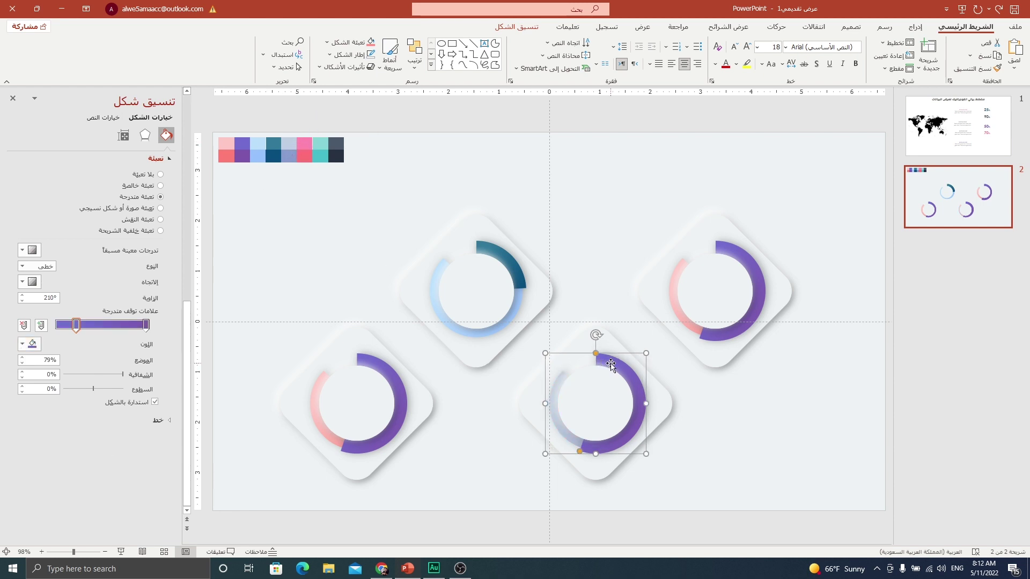
{"action": "left_click", "coordinate": [145, 326]}
{"action": "left_click", "coordinate": [31, 344]}
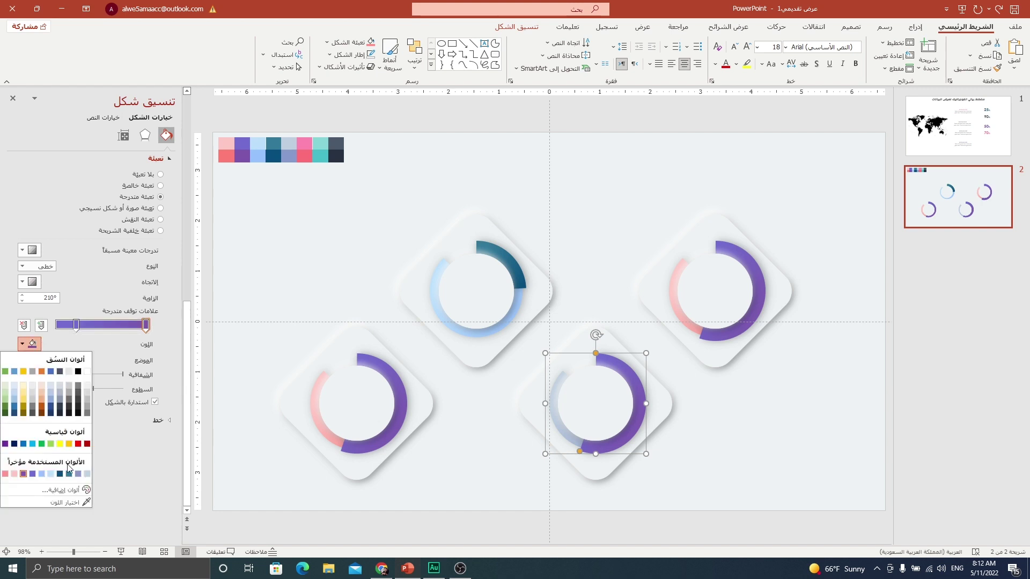
{"action": "left_click", "coordinate": [78, 504]}
{"action": "left_click", "coordinate": [303, 151]}
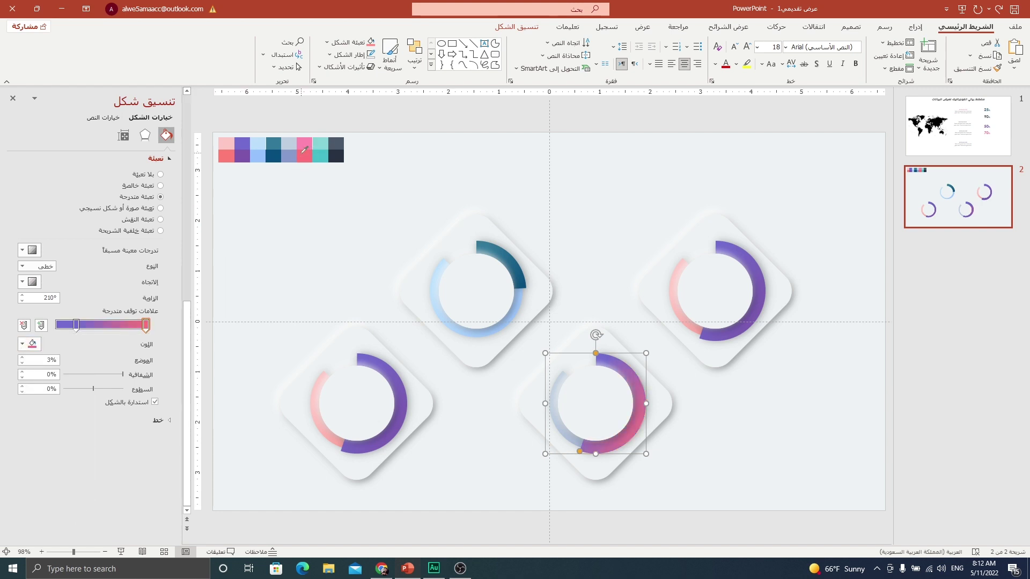
{"action": "left_click", "coordinate": [75, 325]}
{"action": "left_click", "coordinate": [31, 344]}
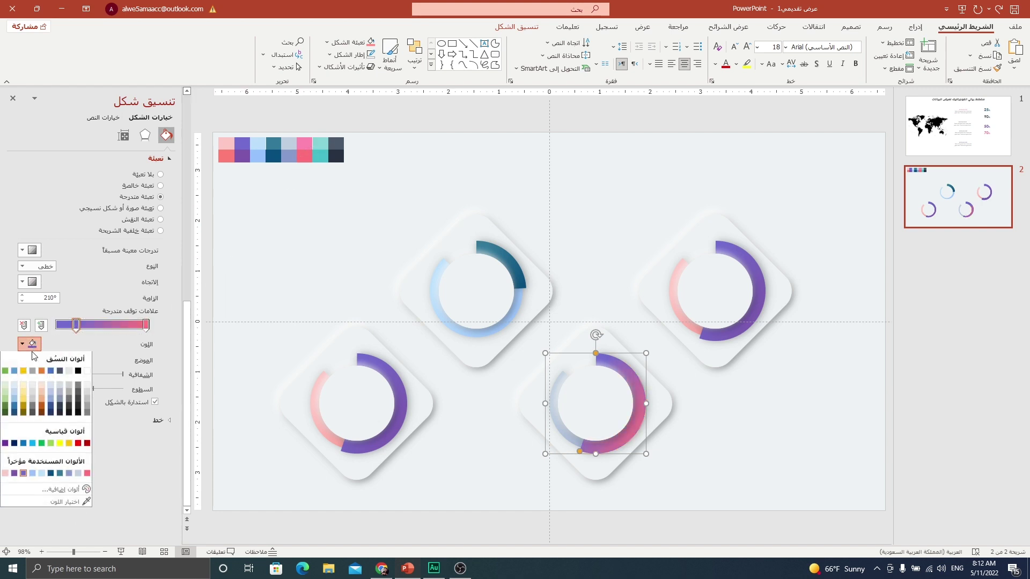
{"action": "left_click", "coordinate": [28, 346]}
{"action": "left_click", "coordinate": [28, 346]}
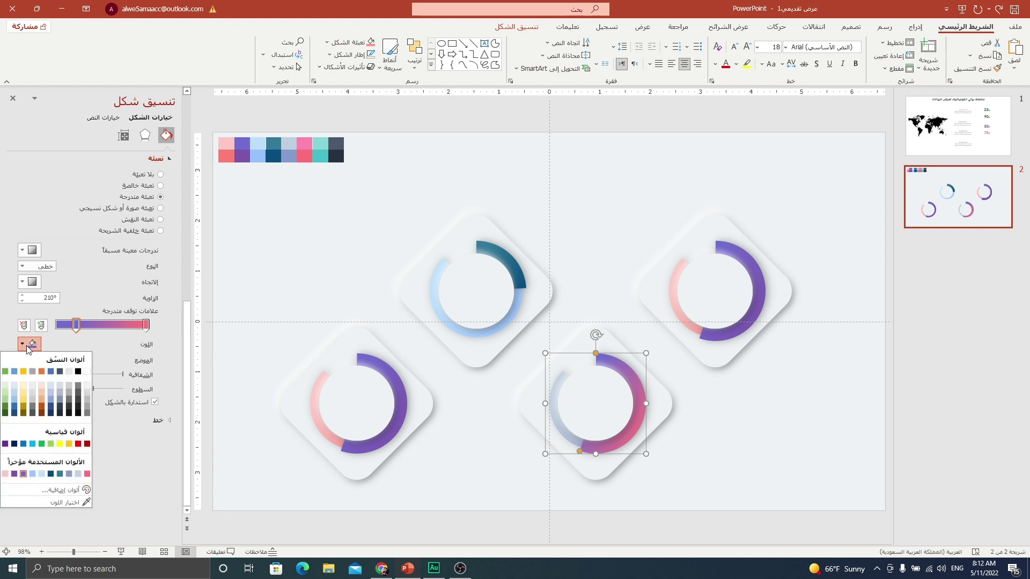
{"action": "left_click", "coordinate": [65, 502]}
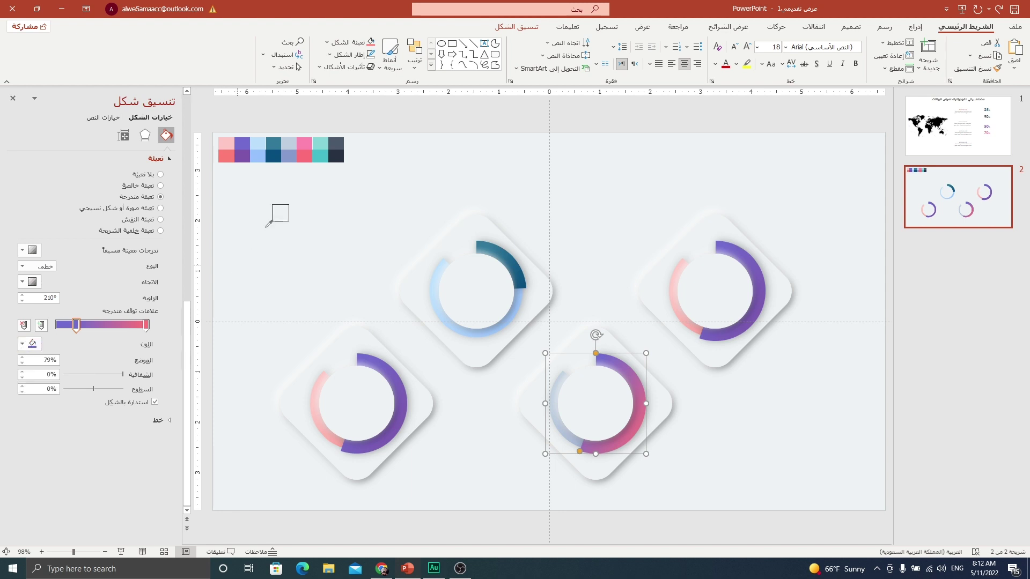
{"action": "left_click", "coordinate": [306, 143]}
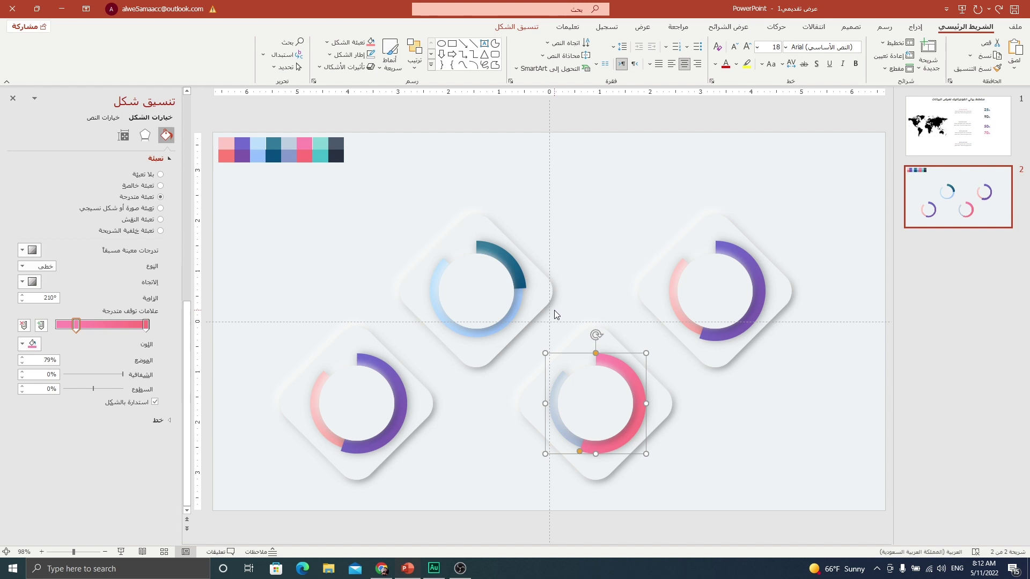
Shorten the outer lower chart's purple arc to half of the ring, matching the 50% figure on slide 1.
{"action": "left_click", "coordinate": [954, 142]}
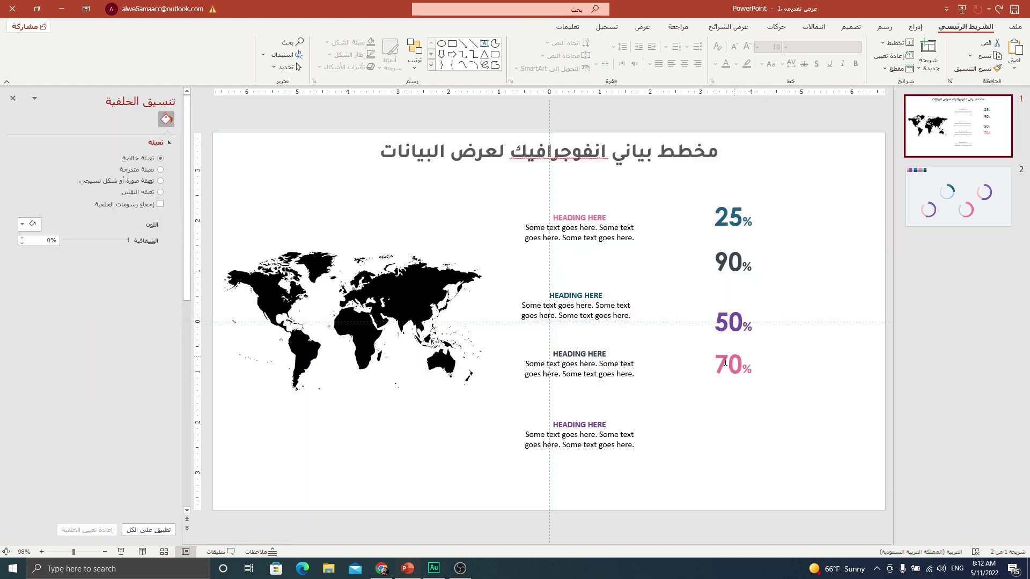
{"action": "left_click", "coordinate": [960, 209]}
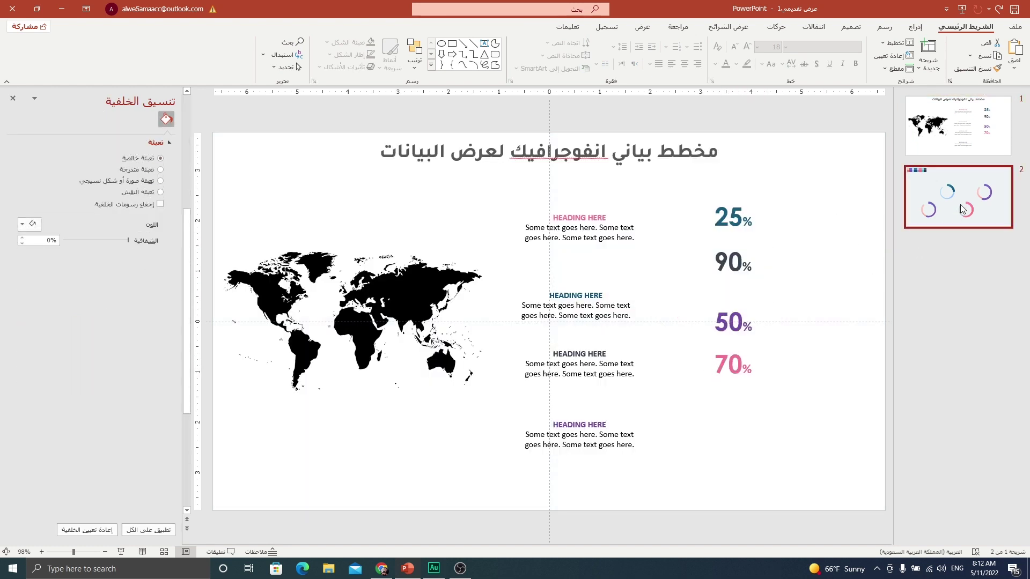
{"action": "left_click", "coordinate": [606, 446]}
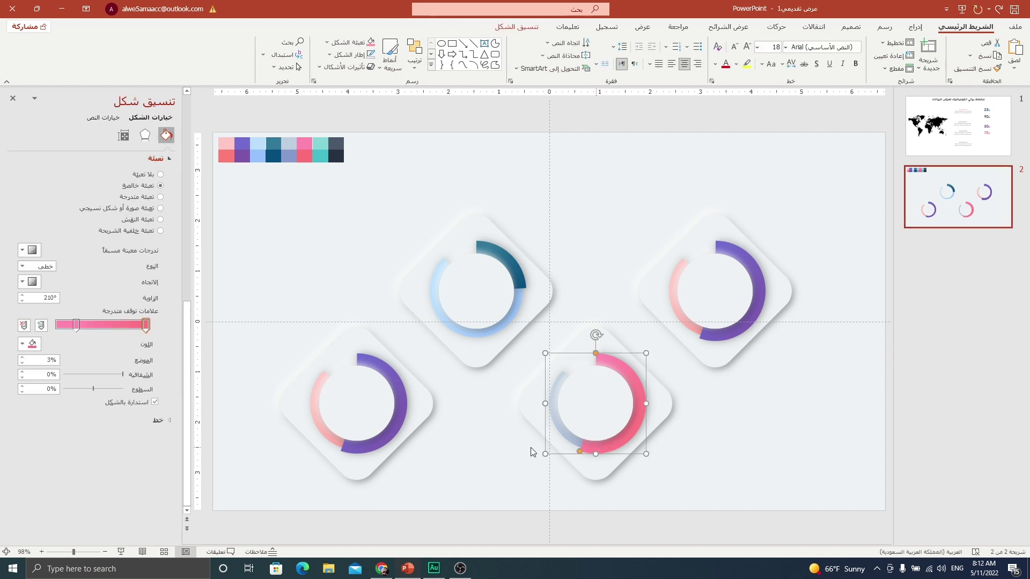
{"action": "left_click", "coordinate": [947, 149]}
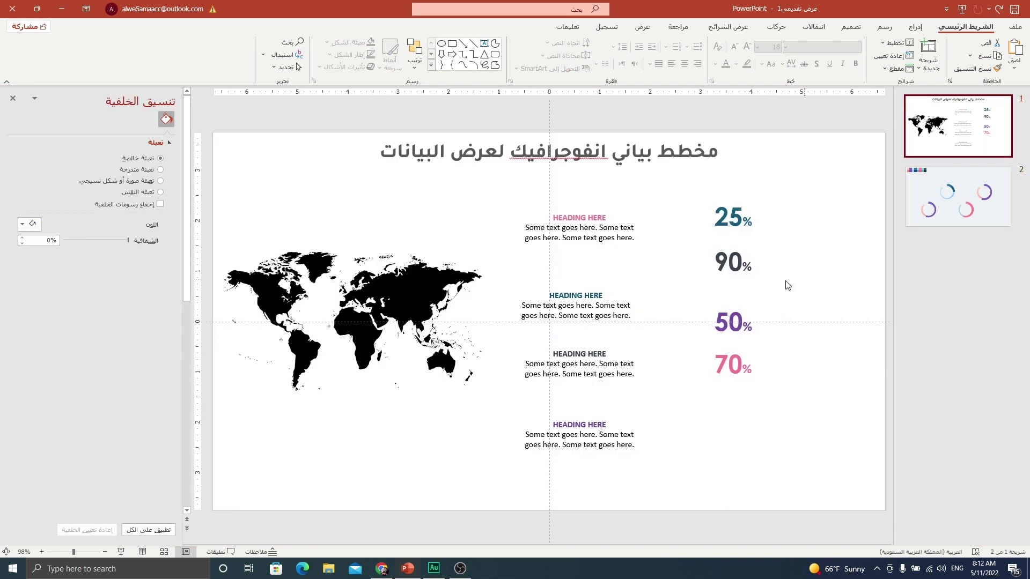
{"action": "left_click", "coordinate": [957, 198]}
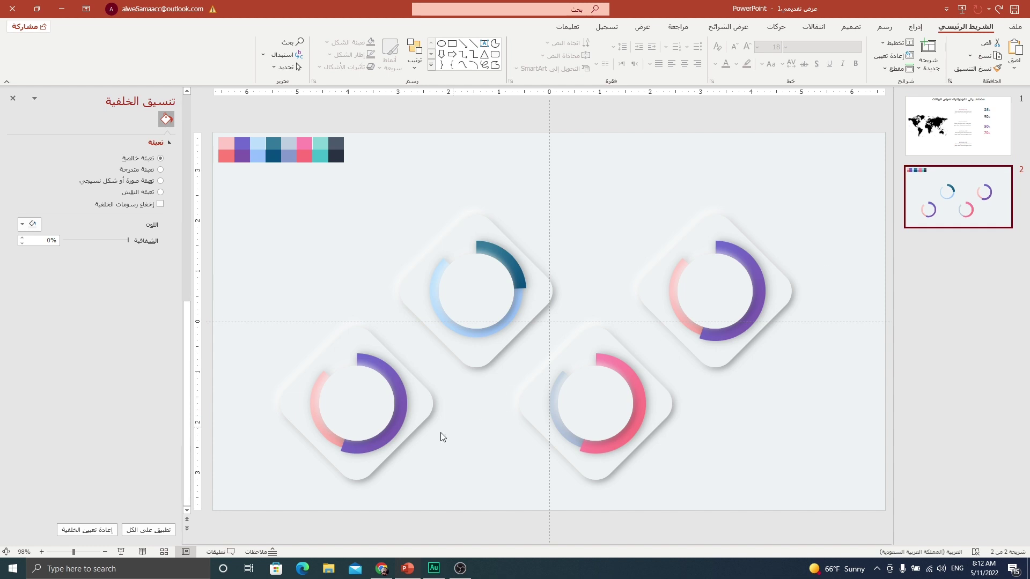
{"action": "left_click", "coordinate": [373, 448]}
{"action": "left_click", "coordinate": [336, 452]}
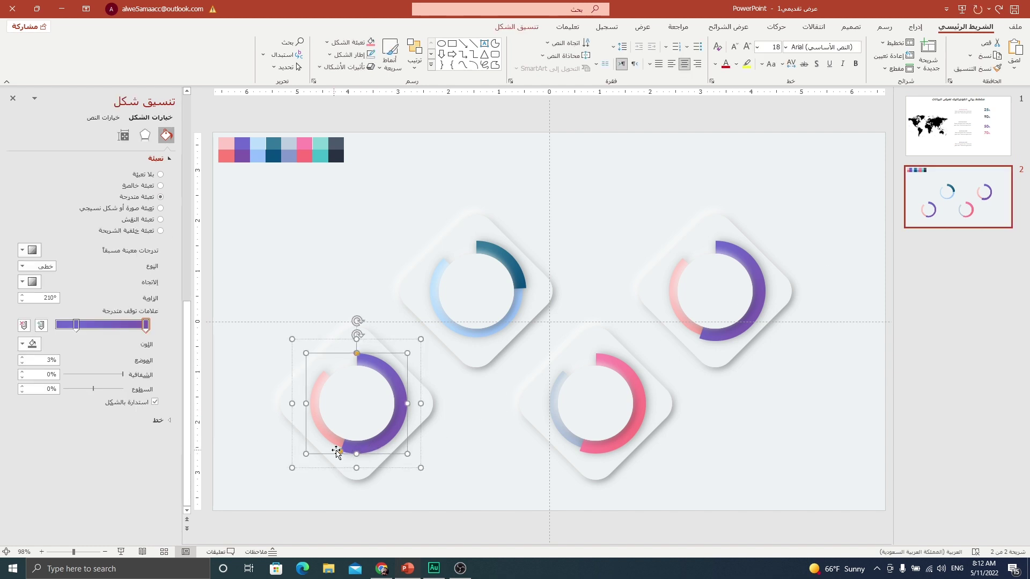
{"action": "mouse_move", "coordinate": [341, 451]}
{"action": "left_mouse_down"}
{"action": "mouse_move", "coordinate": [366, 452]}
{"action": "mouse_move", "coordinate": [356, 456]}
{"action": "left_mouse_up"}
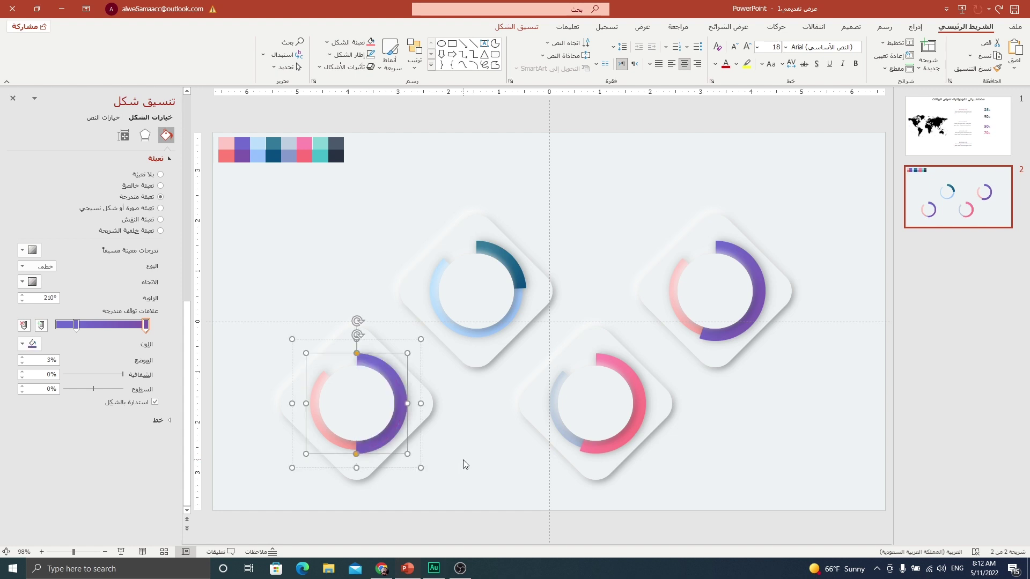
Ungroup the upper diamond chart farthest from the slide's centre.
{"action": "left_click", "coordinate": [721, 298]}
{"action": "right_click", "coordinate": [721, 298]}
{"action": "mouse_move", "coordinate": [652, 371]}
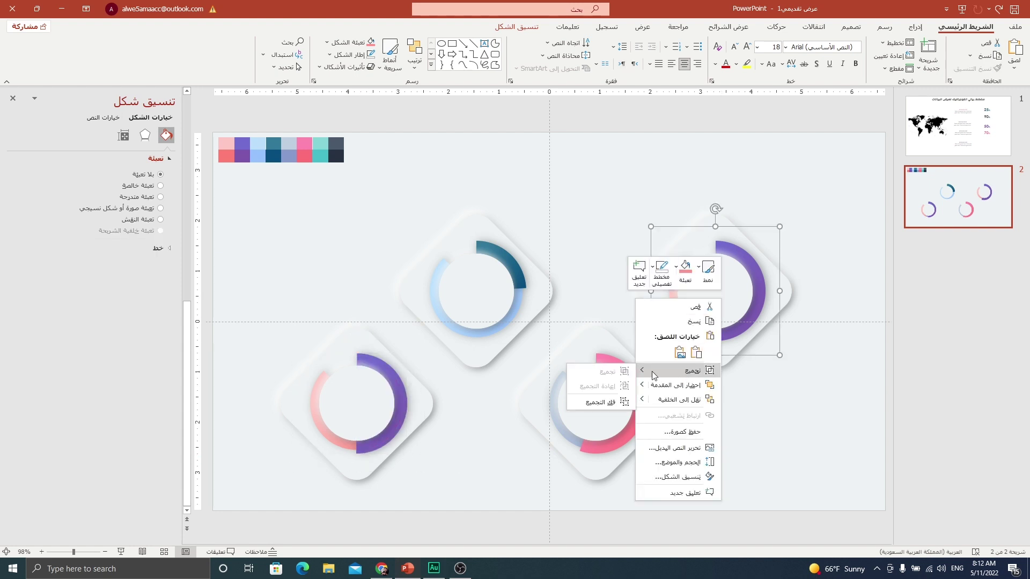
{"action": "left_click", "coordinate": [605, 403]}
{"action": "left_click", "coordinate": [657, 287]}
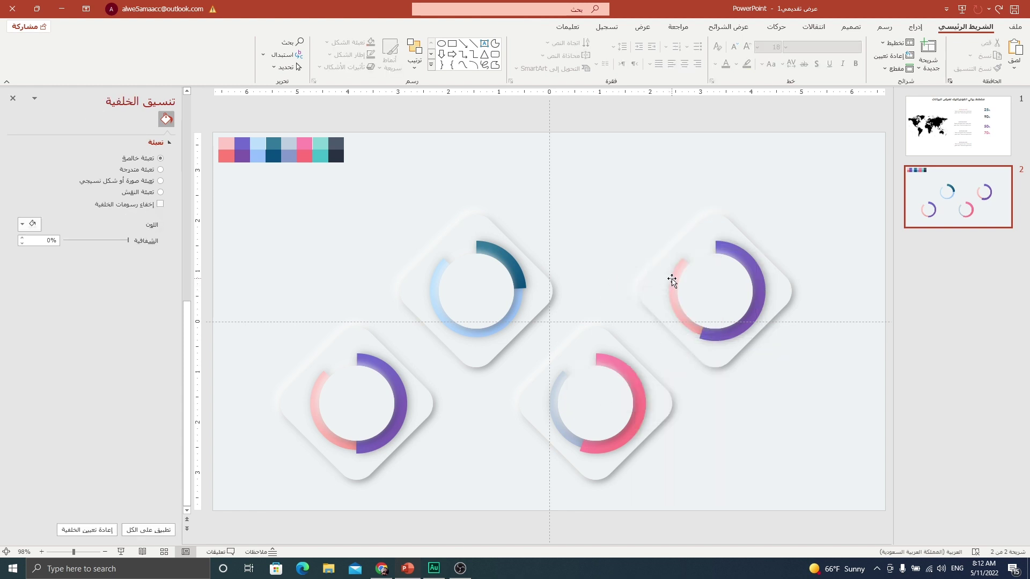
Recolour this upper chart's pink arc by sampling the palette's turquoise for the 3% gradient stop and light turquoise for the 79% stop.
{"action": "left_click", "coordinate": [672, 279]}
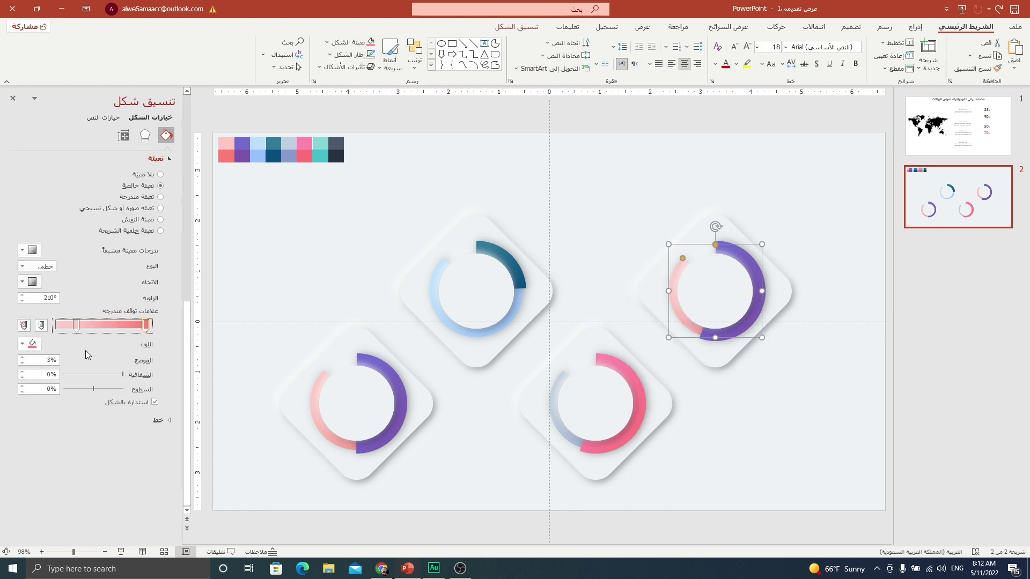
{"action": "left_click", "coordinate": [24, 343]}
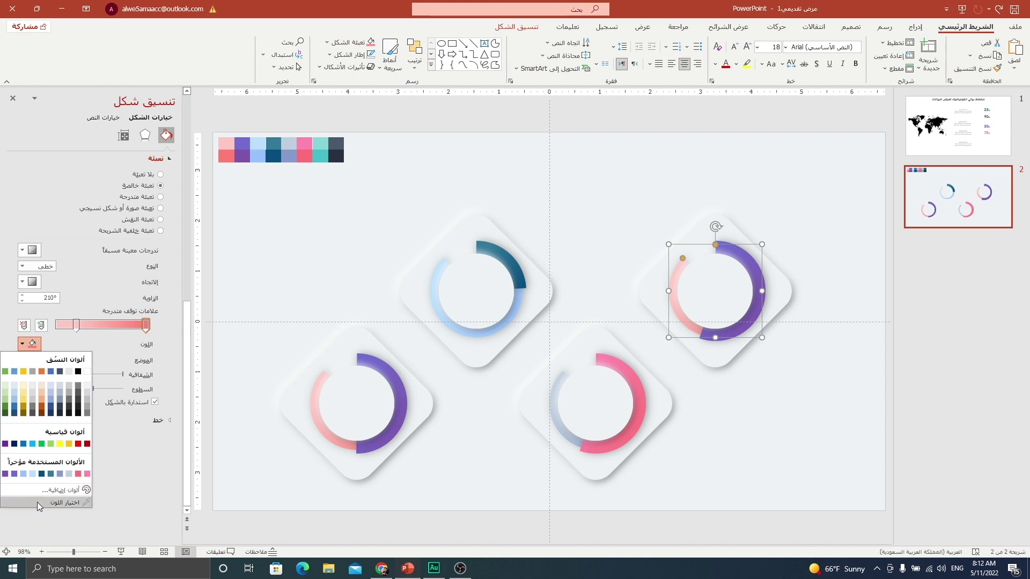
{"action": "left_click", "coordinate": [35, 502]}
{"action": "left_click", "coordinate": [324, 153]}
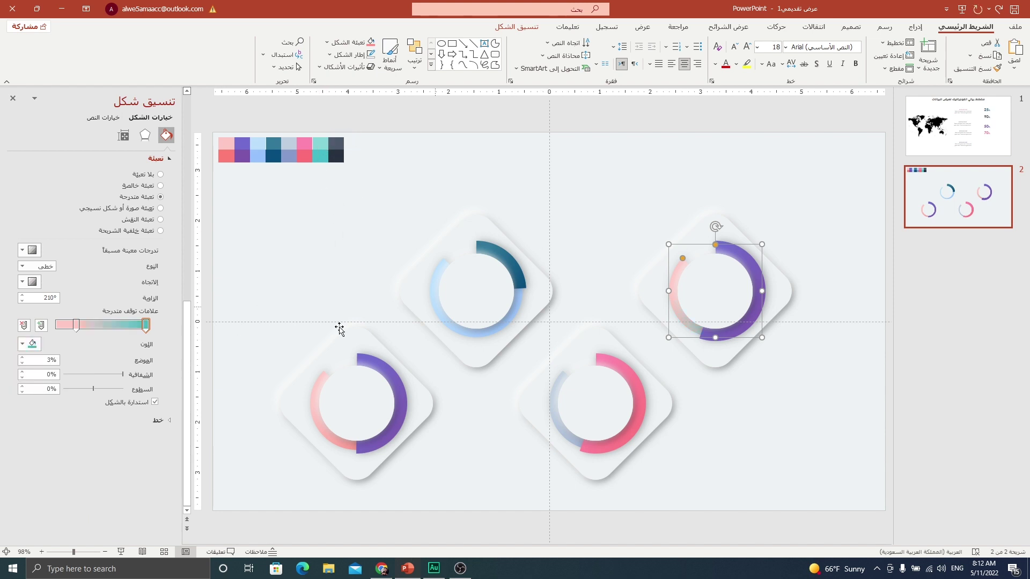
{"action": "left_click", "coordinate": [76, 325]}
{"action": "left_click", "coordinate": [24, 344]}
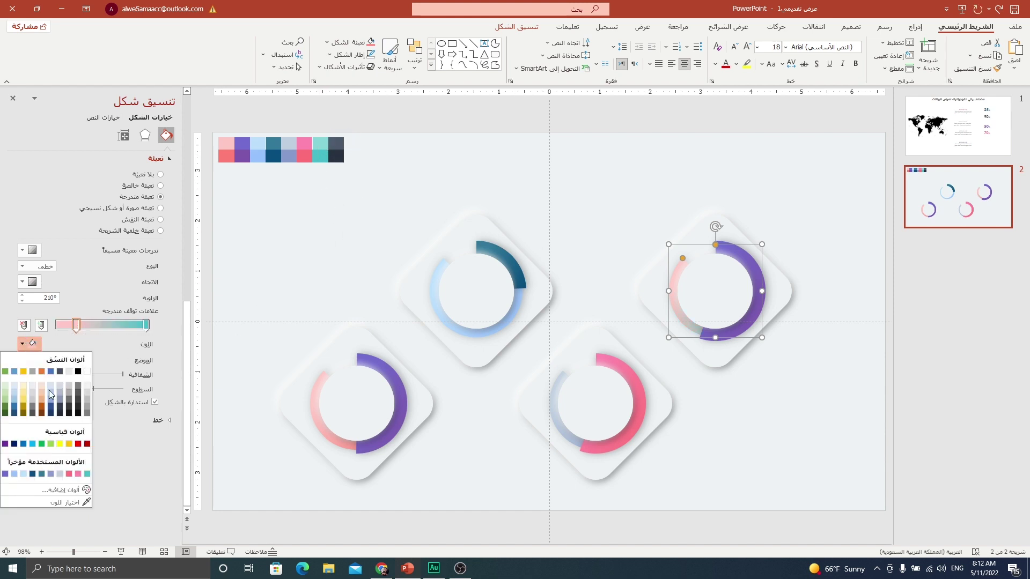
{"action": "left_click", "coordinate": [59, 502]}
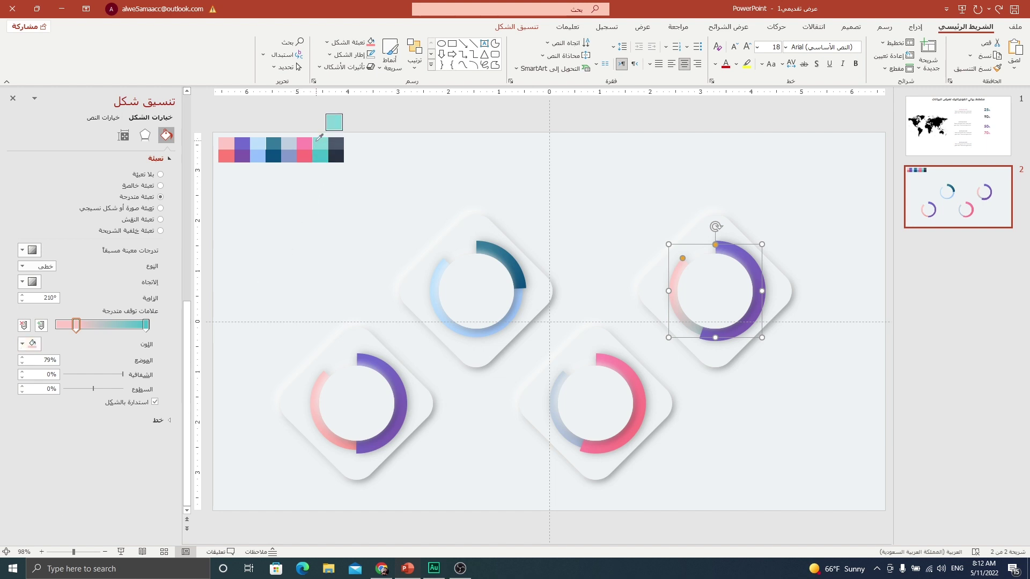
{"action": "left_click", "coordinate": [317, 150]}
Recolour the same chart's purple arc by sampling the palette's darkest navy for the 3% gradient stop and dark slate for the 79% stop.
{"action": "left_click", "coordinate": [738, 252]}
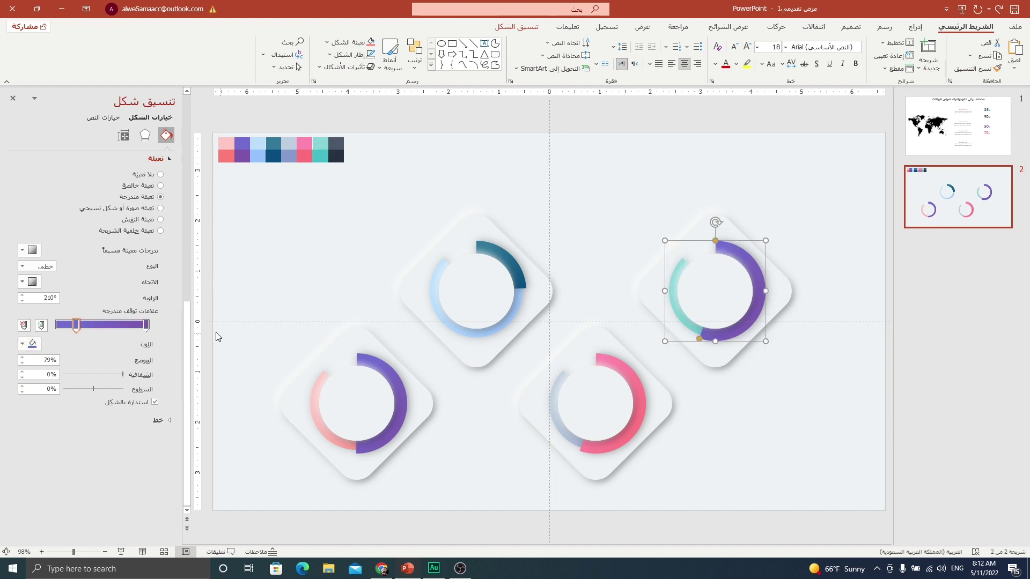
{"action": "left_click", "coordinate": [147, 325]}
{"action": "left_click", "coordinate": [24, 343]}
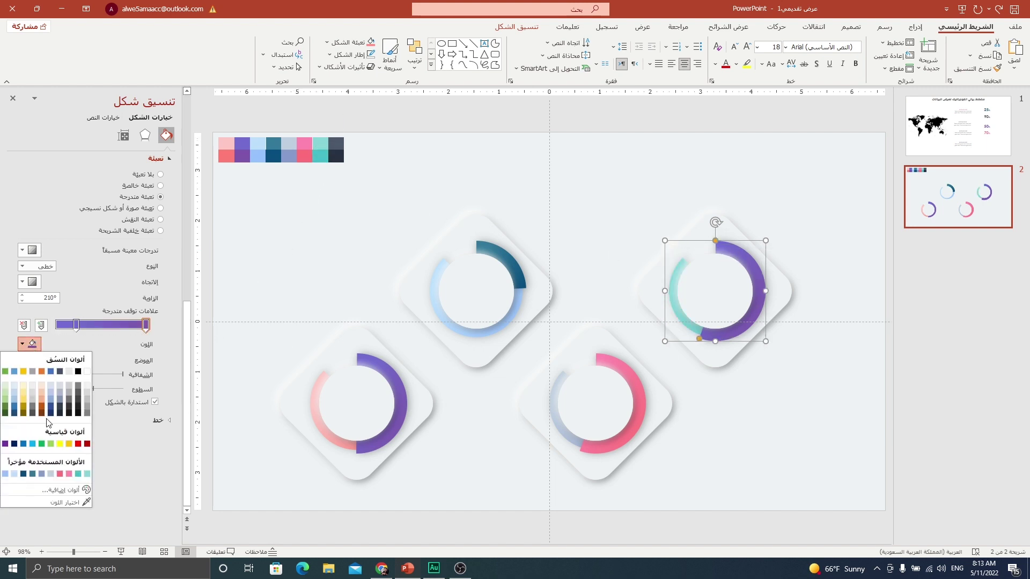
{"action": "left_click", "coordinate": [73, 502]}
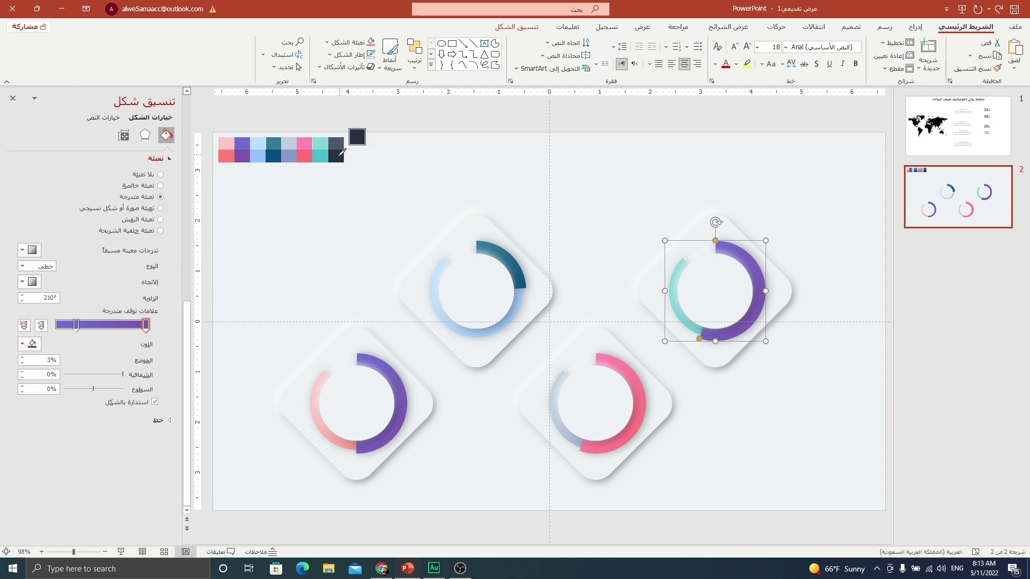
{"action": "left_click", "coordinate": [338, 155]}
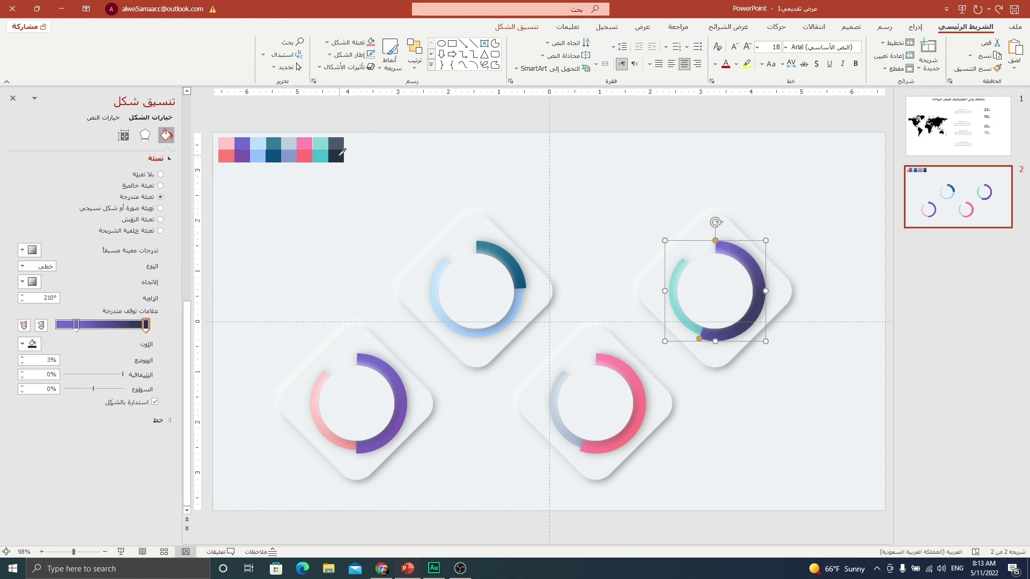
{"action": "left_click", "coordinate": [76, 325]}
{"action": "left_click", "coordinate": [24, 344]}
{"action": "left_click", "coordinate": [73, 503]}
{"action": "left_click", "coordinate": [341, 145]}
{"action": "left_click", "coordinate": [576, 189]}
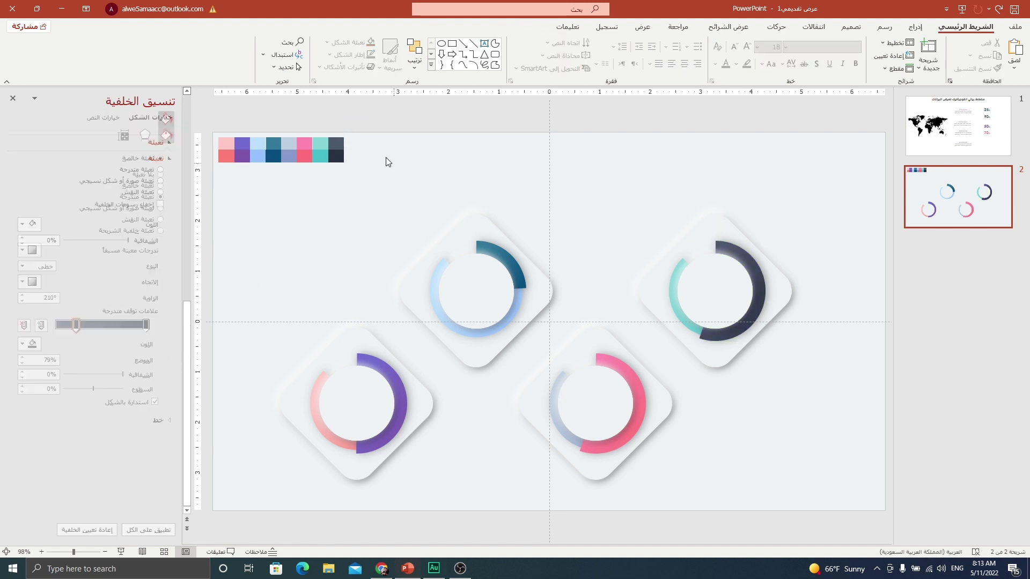
Move the colour palette from slide 2 to slide 1.
{"action": "left_click", "coordinate": [331, 156]}
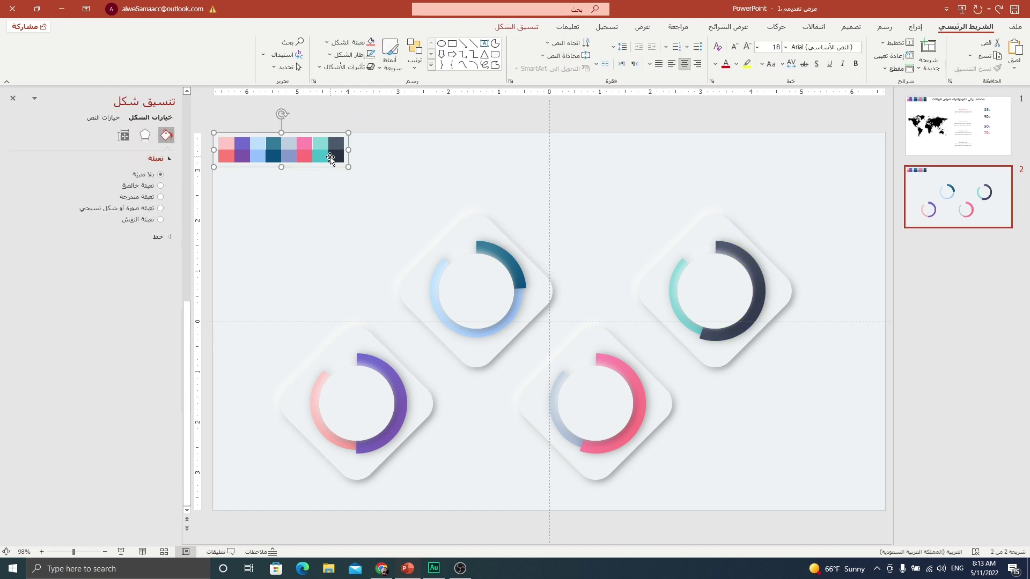
{"action": "key", "text": "Delete"}
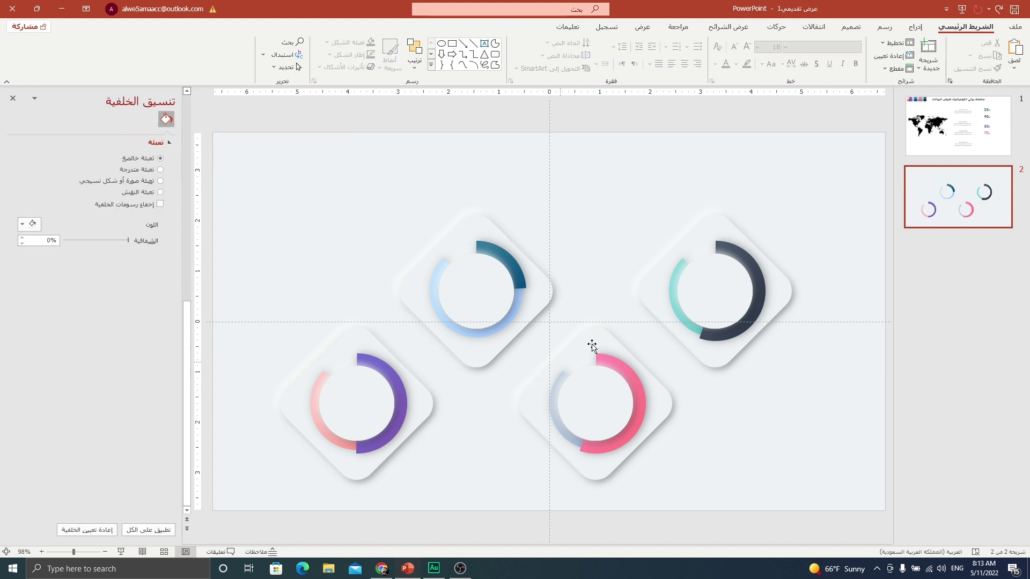
Copy the 25%, 90%, 50% and 70% labels from slide 1 to slide 2 and place them between the two upper charts.
{"action": "left_click", "coordinate": [906, 149]}
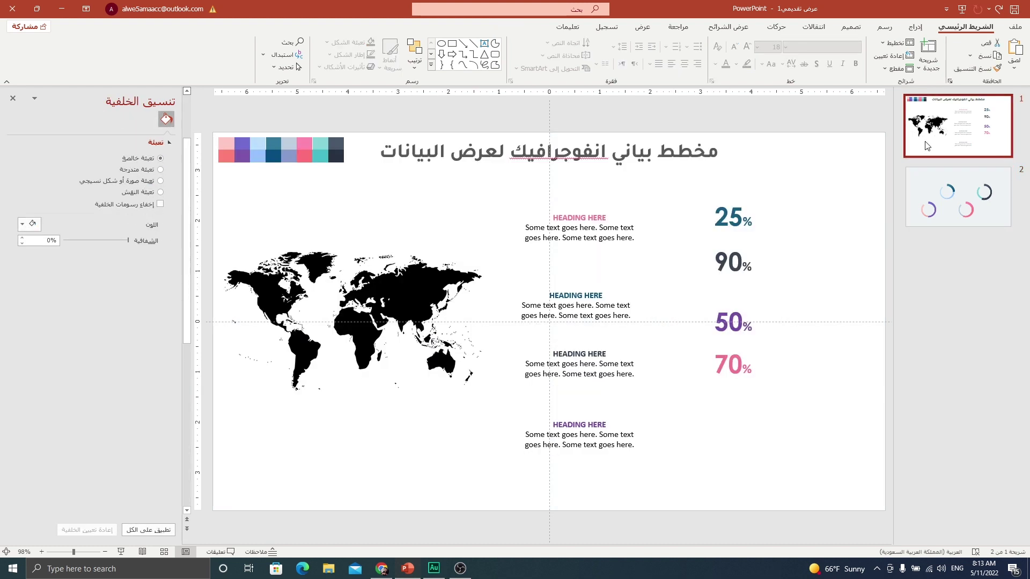
{"action": "left_click", "coordinate": [721, 225]}
{"action": "left_click", "coordinate": [724, 262], "text": "shift"}
{"action": "left_click", "coordinate": [727, 323], "text": "shift"}
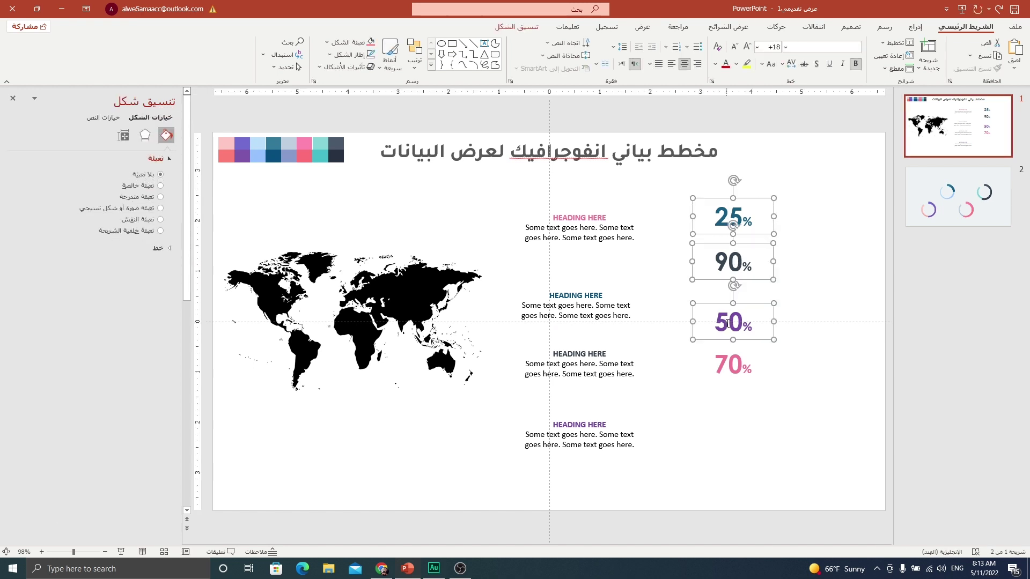
{"action": "left_click", "coordinate": [729, 366], "text": "shift"}
{"action": "left_click", "coordinate": [933, 214]}
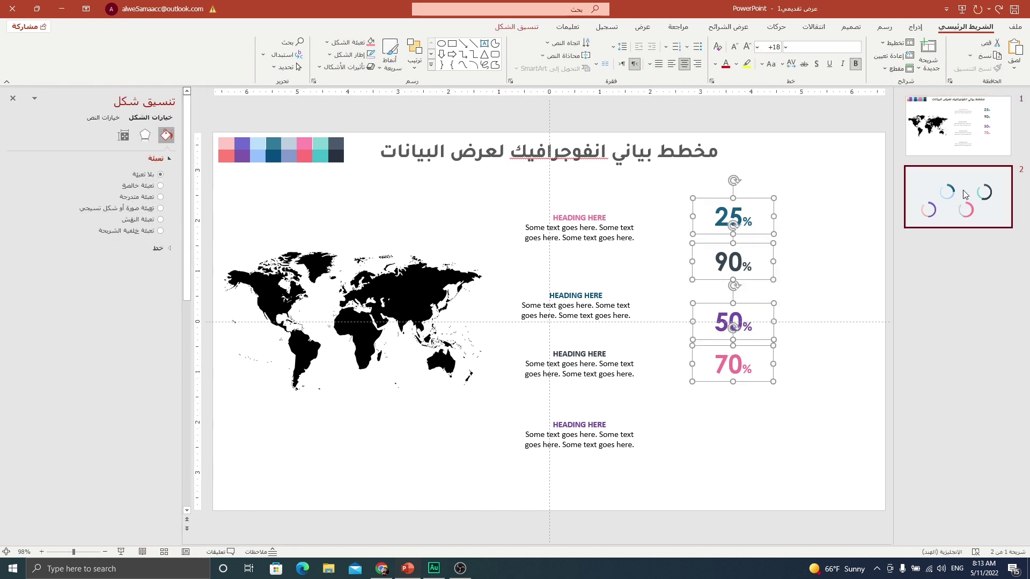
{"action": "key", "text": "ctrl+v"}
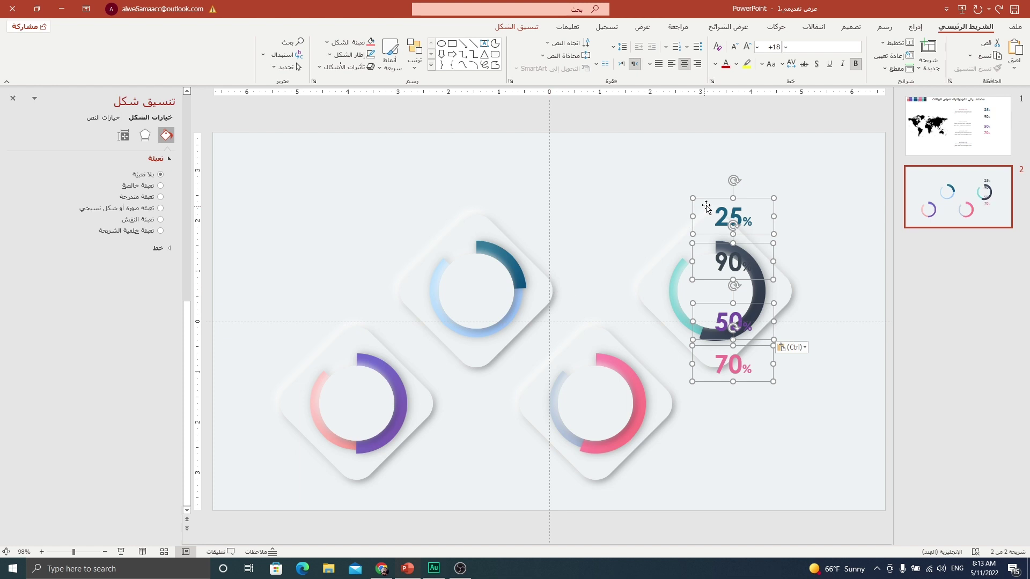
{"action": "left_click_drag", "start_coordinate": [706, 198], "coordinate": [572, 138]}
{"action": "left_click", "coordinate": [658, 161]}
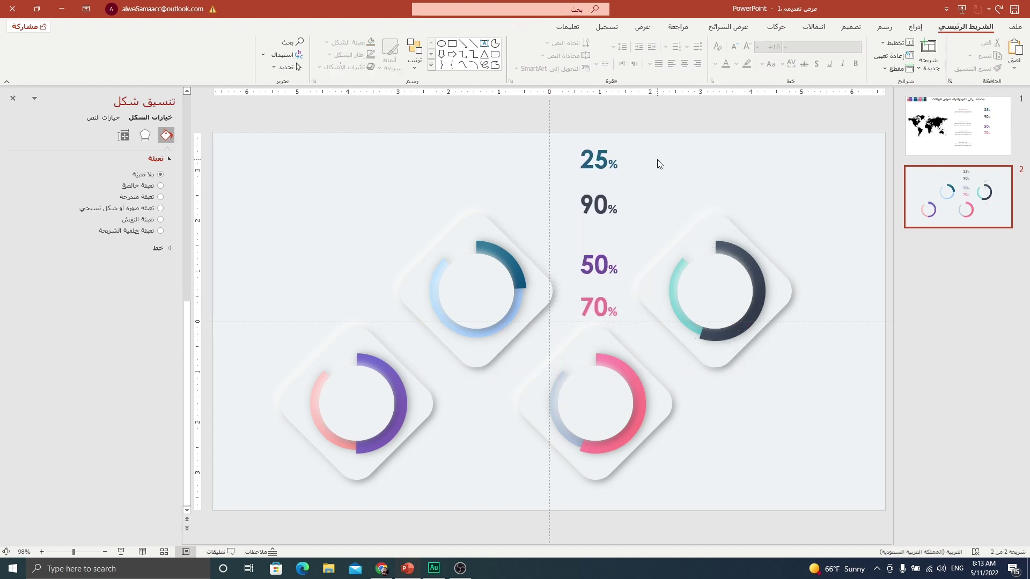
Move the 25% label into the centre of the teal and light blue ring chart.
{"action": "left_click", "coordinate": [595, 160]}
{"action": "left_click", "coordinate": [609, 140]}
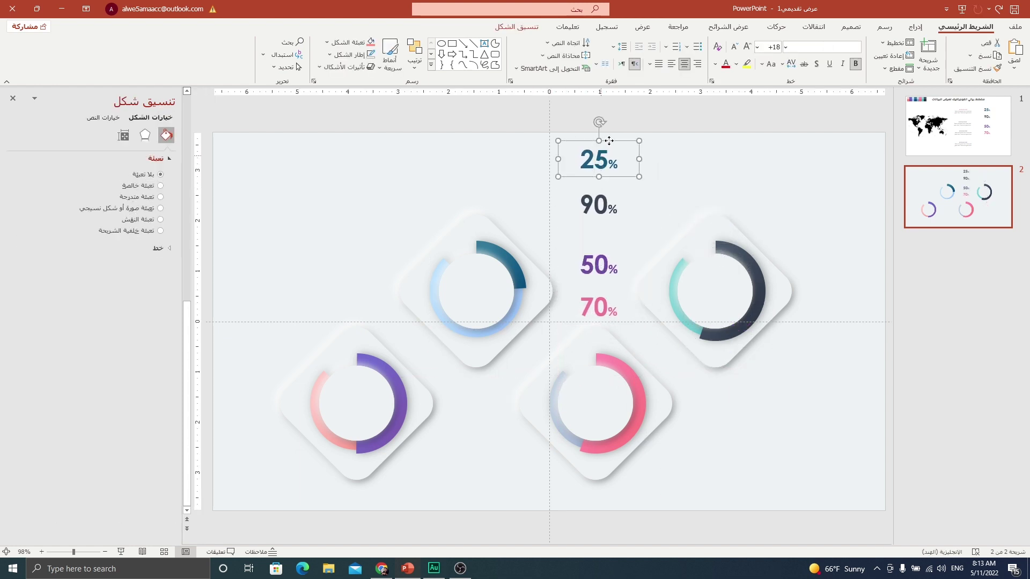
{"action": "left_click_drag", "start_coordinate": [609, 141], "coordinate": [484, 267]}
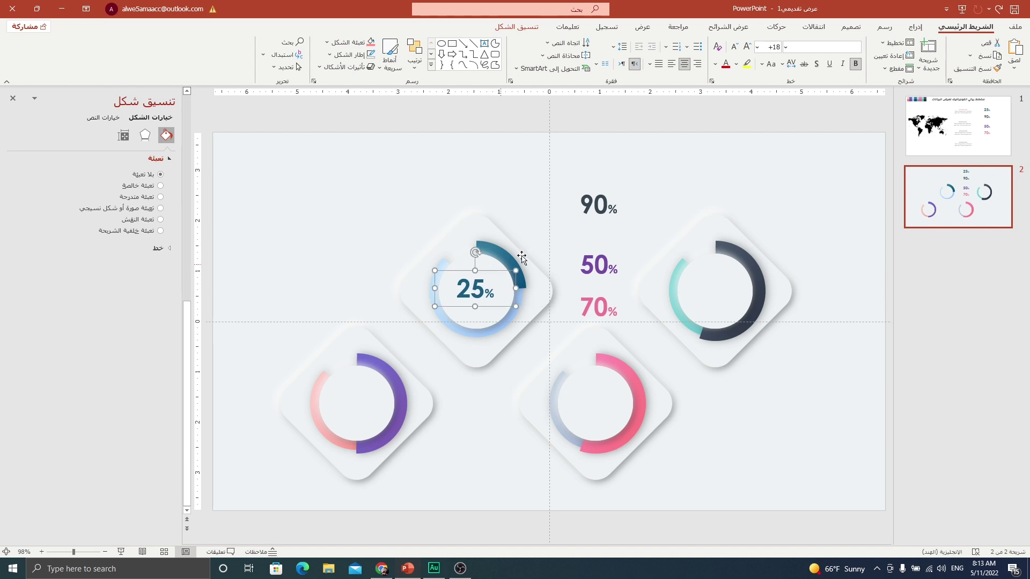
Move the 90% label into the centre of the dark navy and turquoise ring chart and lengthen its navy arc to suit 90%.
{"action": "left_click", "coordinate": [632, 203]}
{"action": "left_click_drag", "start_coordinate": [633, 202], "coordinate": [756, 285]}
{"action": "left_click", "coordinate": [717, 338]}
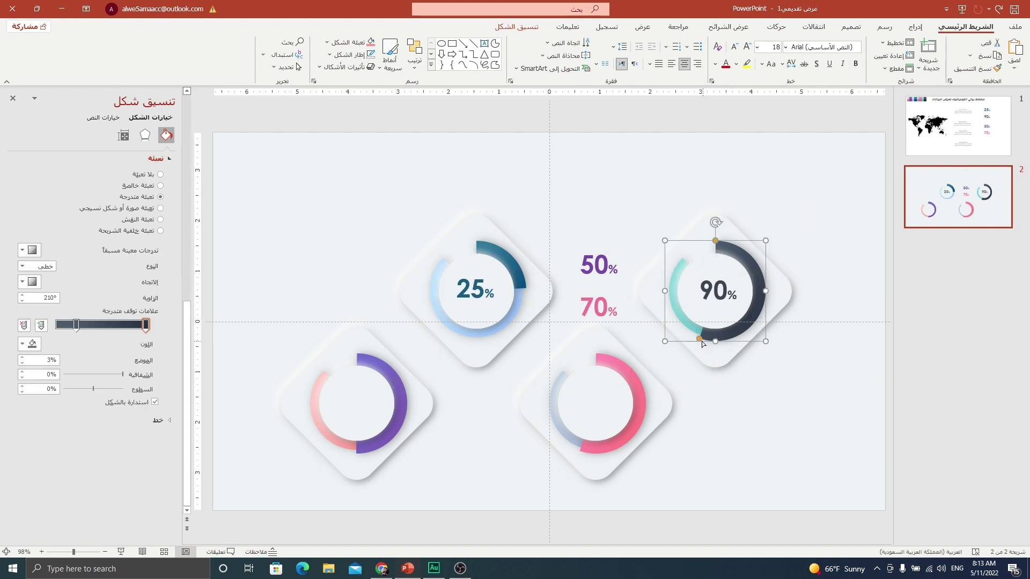
{"action": "left_click_drag", "start_coordinate": [699, 342], "coordinate": [665, 285]}
Move the 50% label into the centre of the purple ring chart and the 70% label into the centre of the pink one.
{"action": "left_click", "coordinate": [587, 263]}
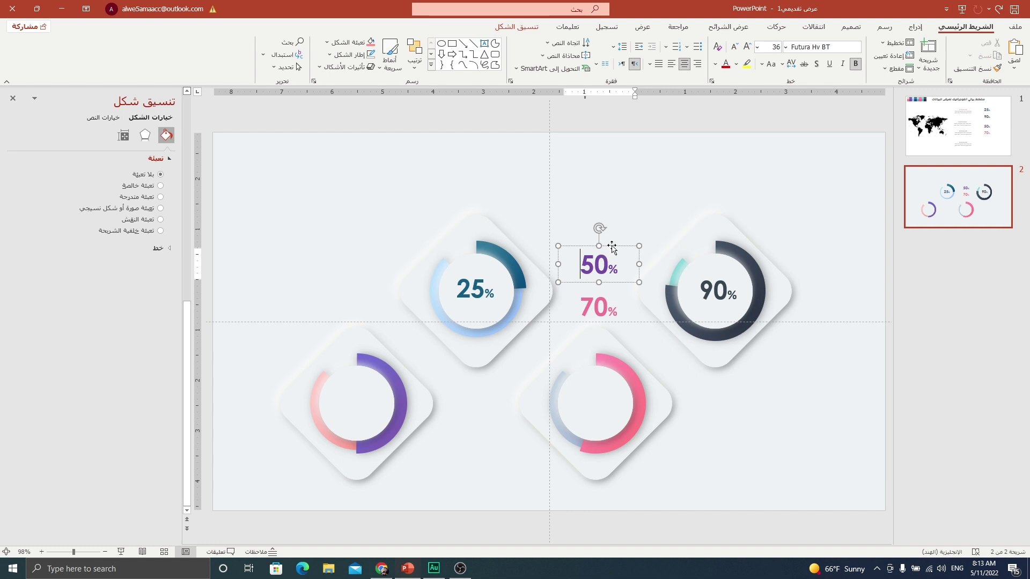
{"action": "left_click_drag", "start_coordinate": [612, 248], "coordinate": [378, 382]}
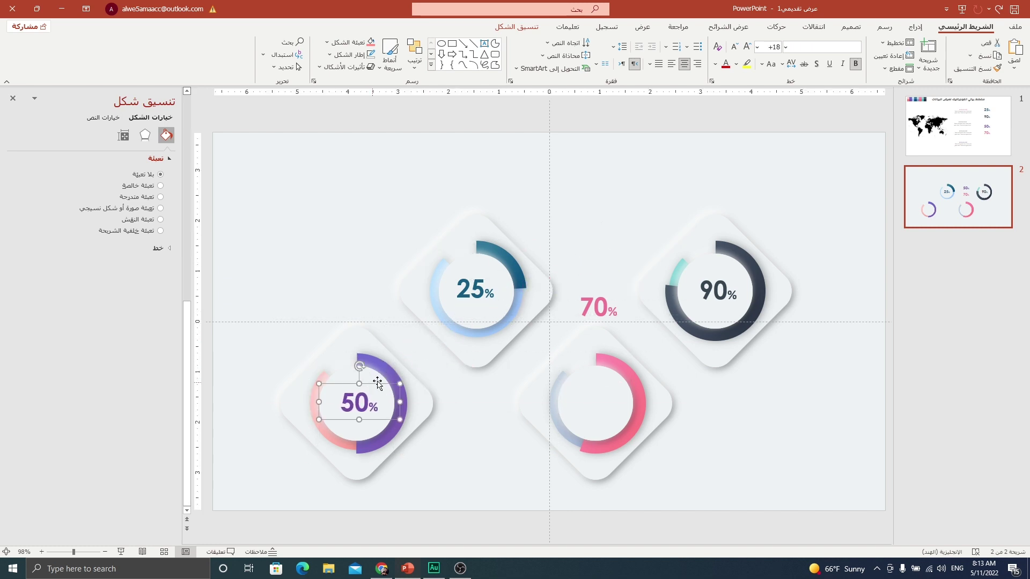
{"action": "left_click", "coordinate": [615, 291]}
{"action": "left_click_drag", "start_coordinate": [615, 292], "coordinate": [618, 382]}
Copy the four "HEADING HERE" text blocks from slide 1 to slide 2.
{"action": "left_click", "coordinate": [944, 134]}
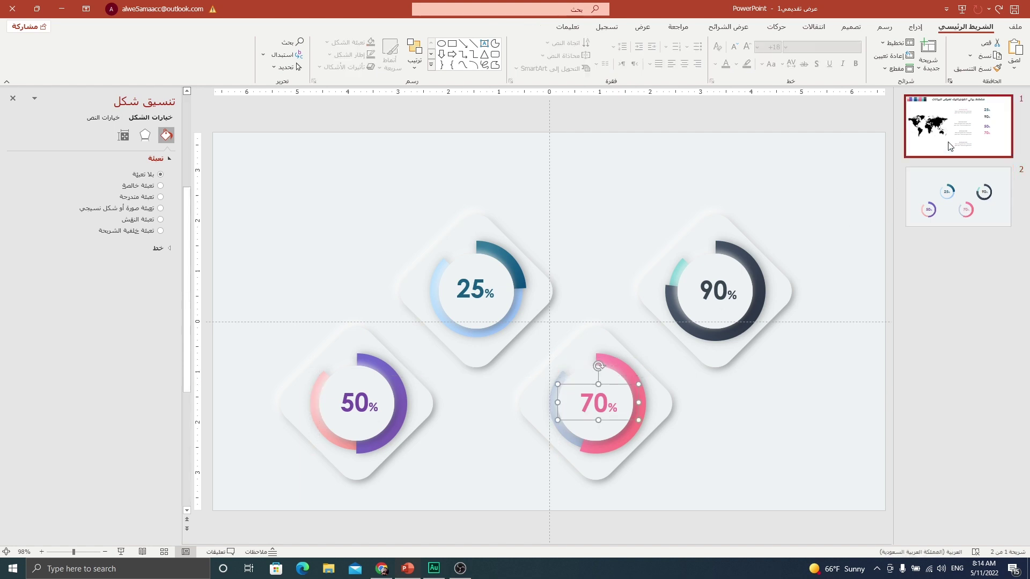
{"action": "left_click", "coordinate": [588, 213]}
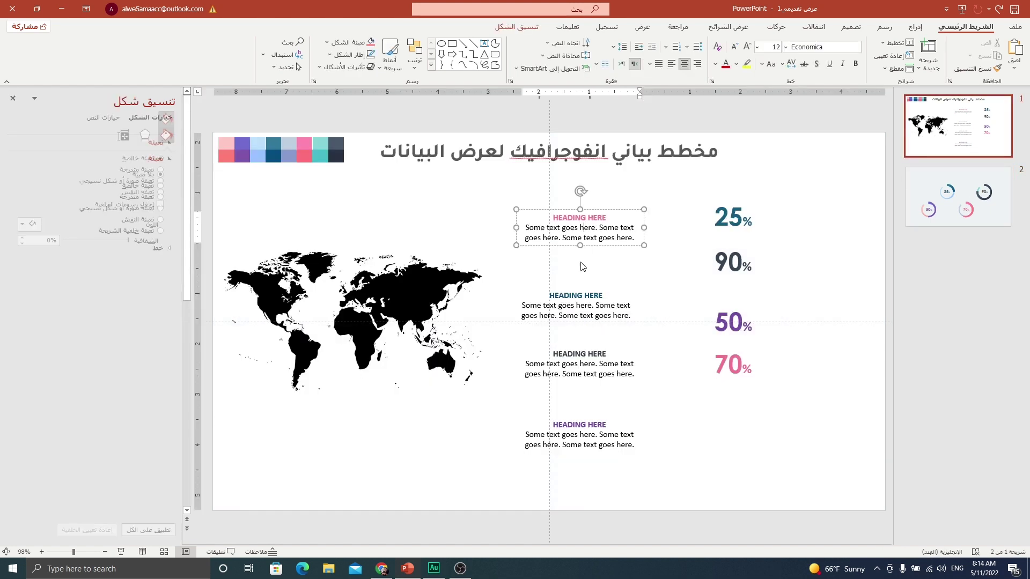
{"action": "left_click", "coordinate": [577, 295], "text": "shift"}
{"action": "left_click", "coordinate": [579, 355], "text": "shift"}
{"action": "left_click", "coordinate": [587, 424], "text": "shift"}
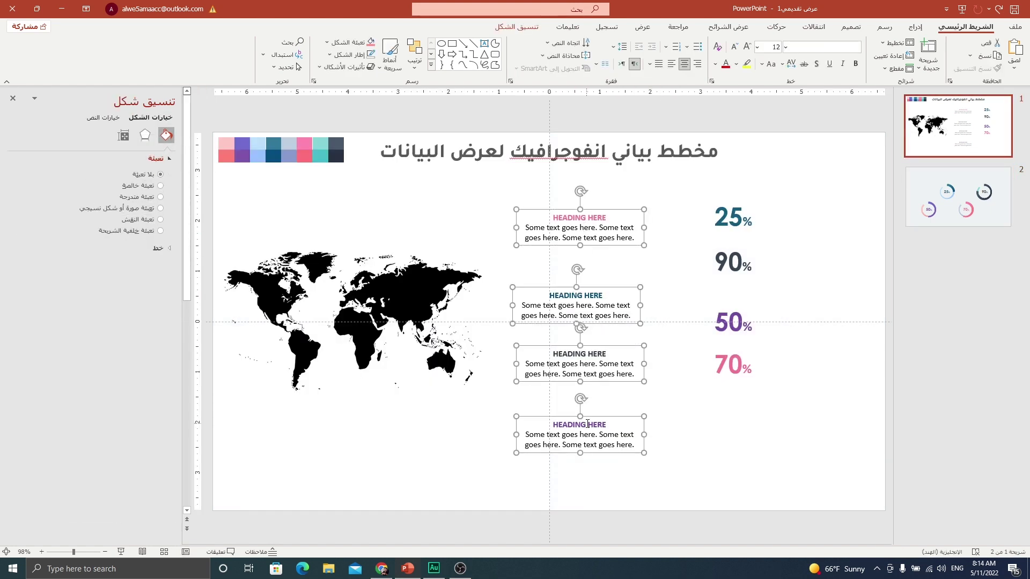
{"action": "left_click", "coordinate": [967, 199]}
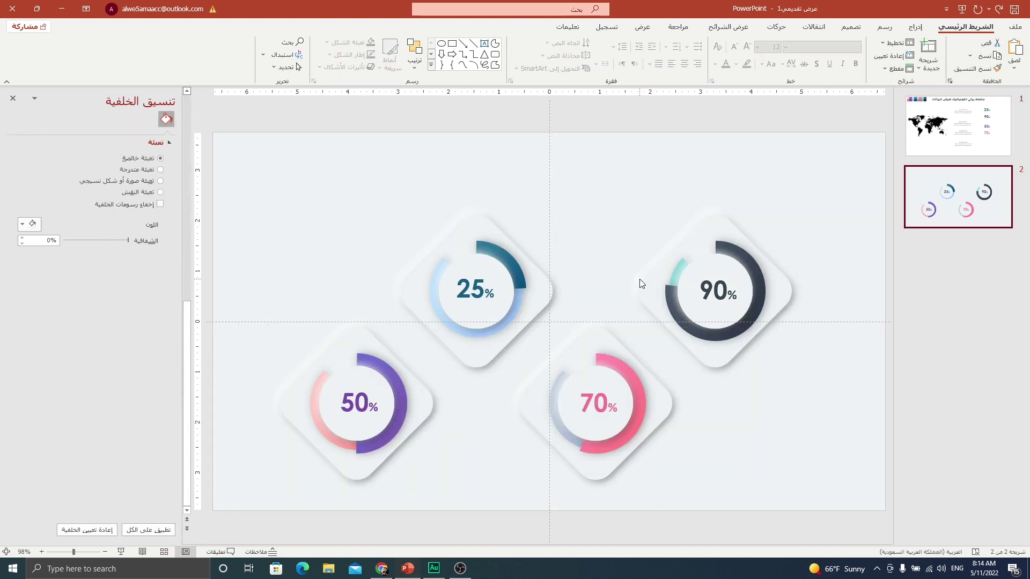
{"action": "key", "text": "ctrl+v"}
Place the copied text blocks to the left of the charts and the pink heading block beside the 70% chart's lower-right edge.
{"action": "left_click_drag", "start_coordinate": [554, 210], "coordinate": [773, 414]}
{"action": "left_click", "coordinate": [320, 142]}
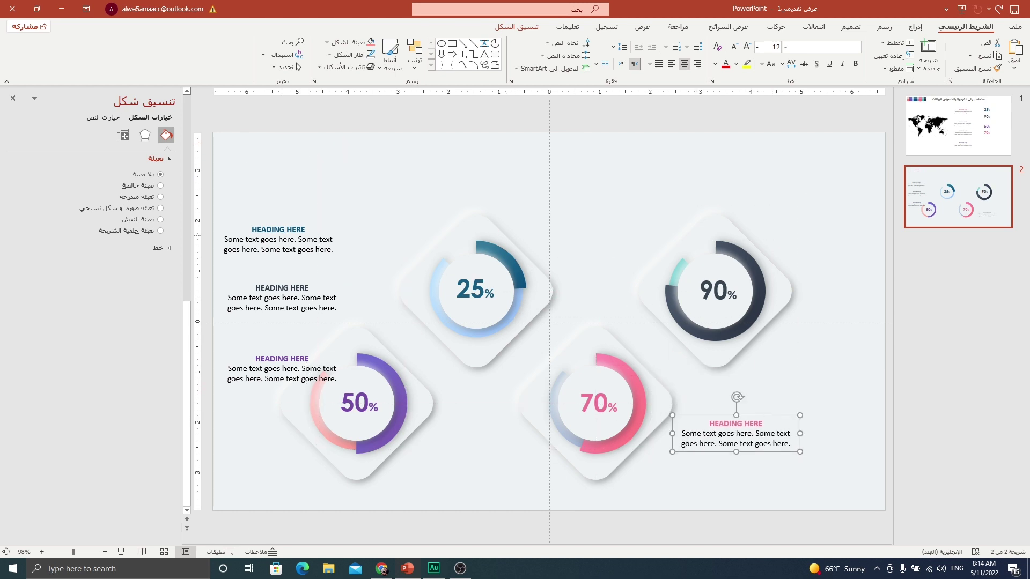